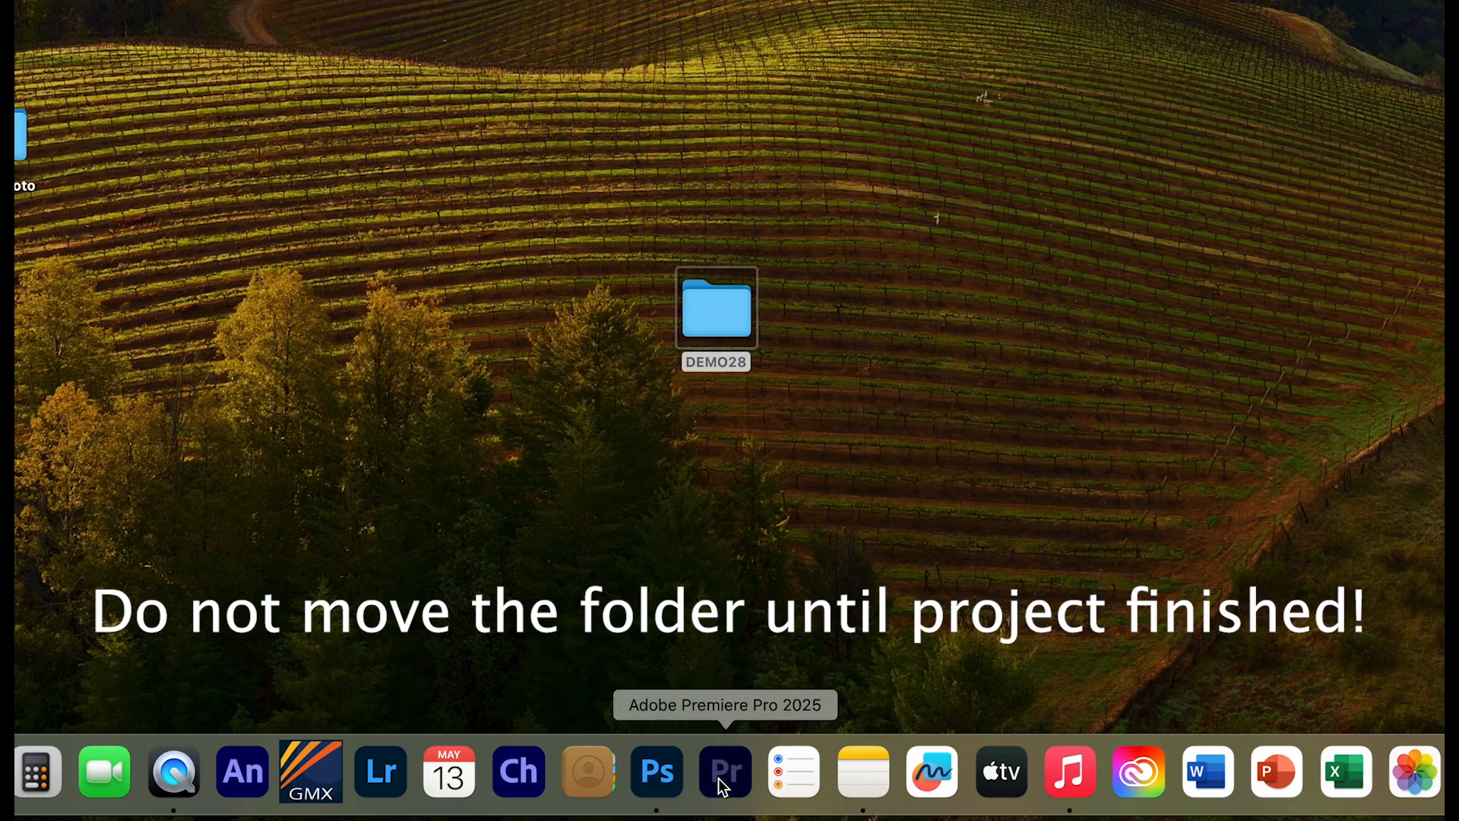
# Step: In Adobe Premiere Pro 2025, create a project named NEW PROJECT DEMO without importing any starting media
pyautogui.click(718, 778)
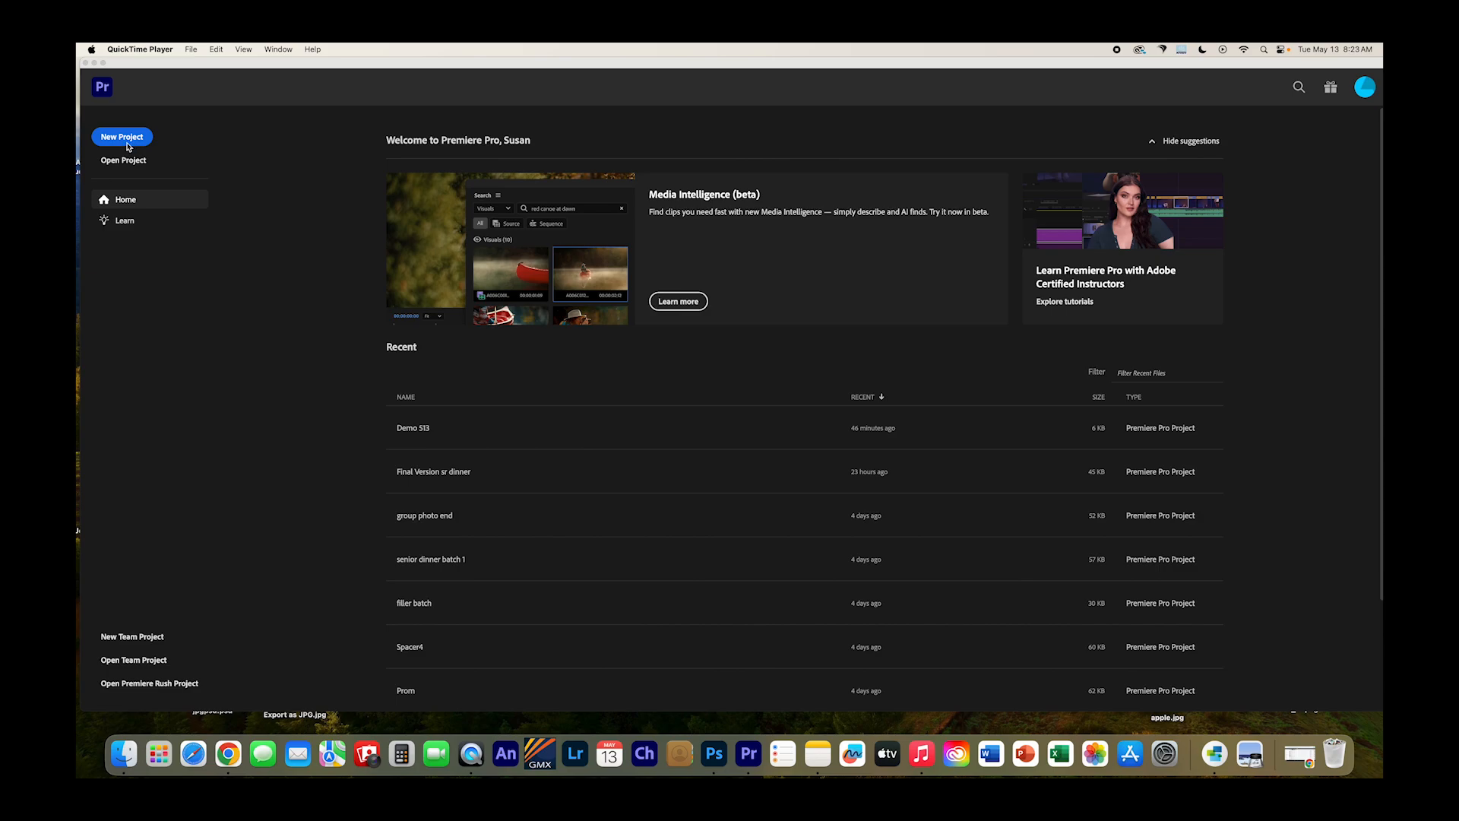
pyautogui.click(129, 145)
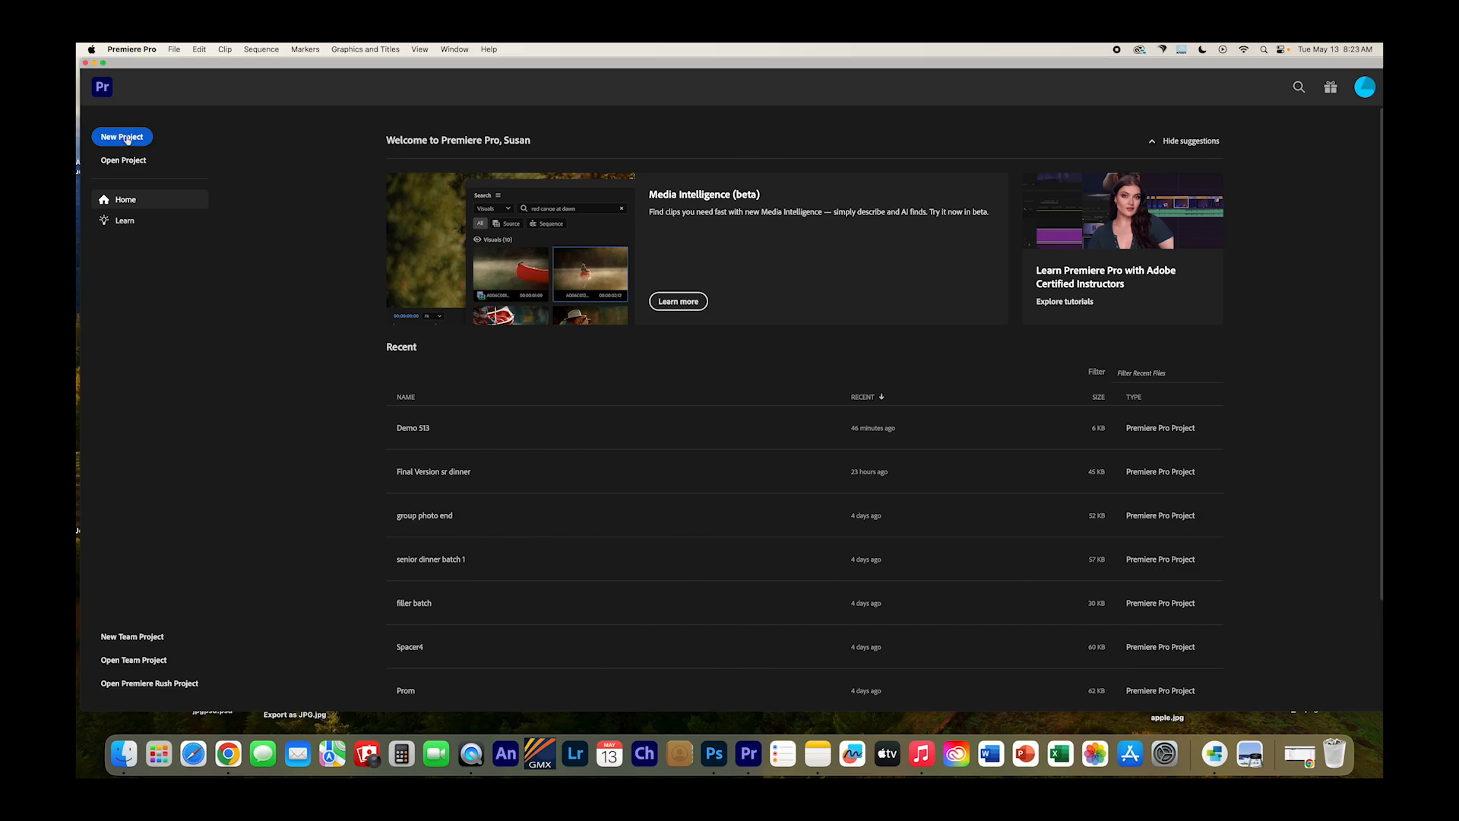
pyautogui.click(127, 139)
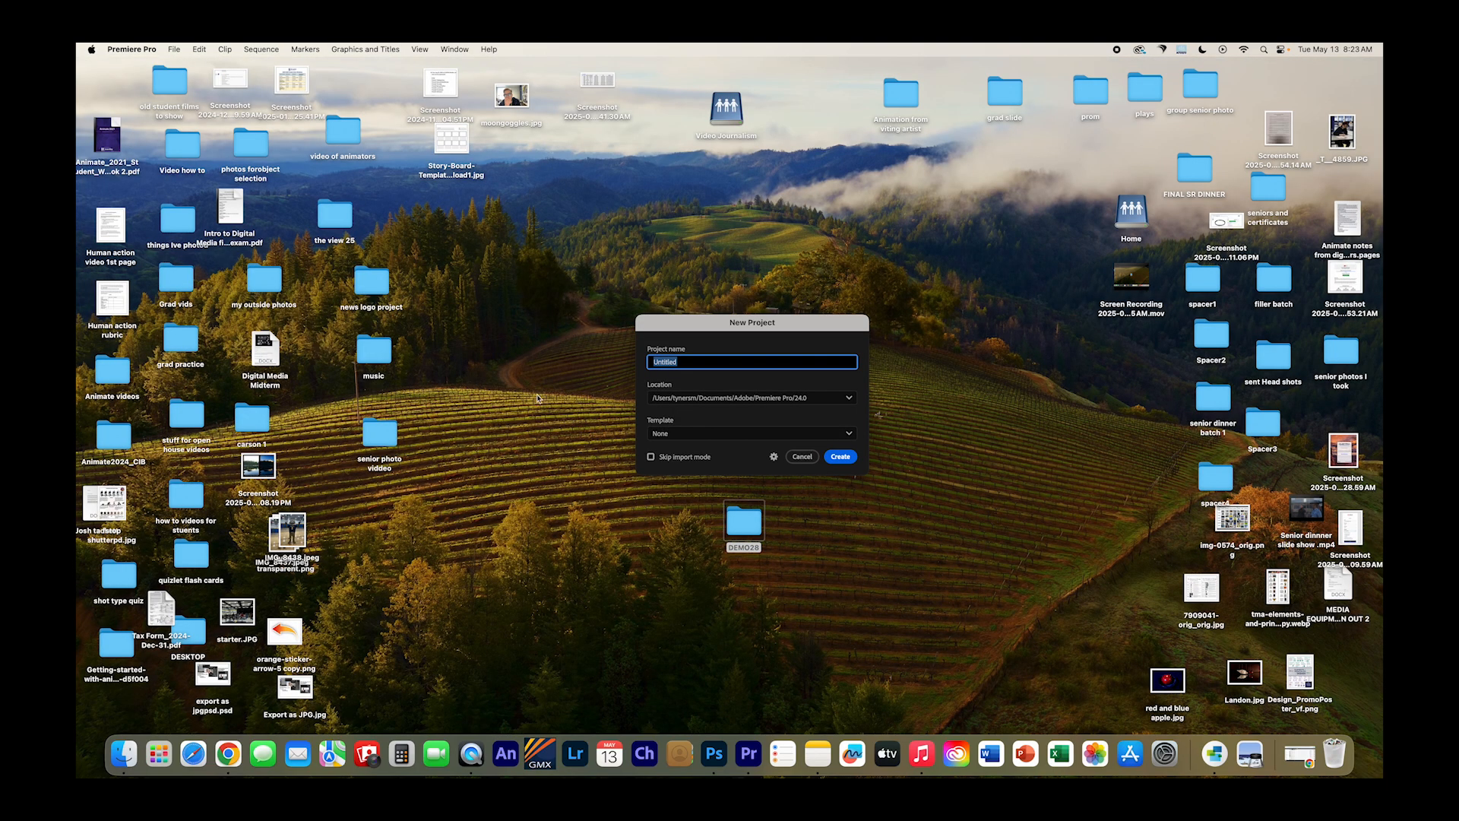
pyautogui.write('NEW PROJECT DEMO')
pyautogui.click(841, 456)
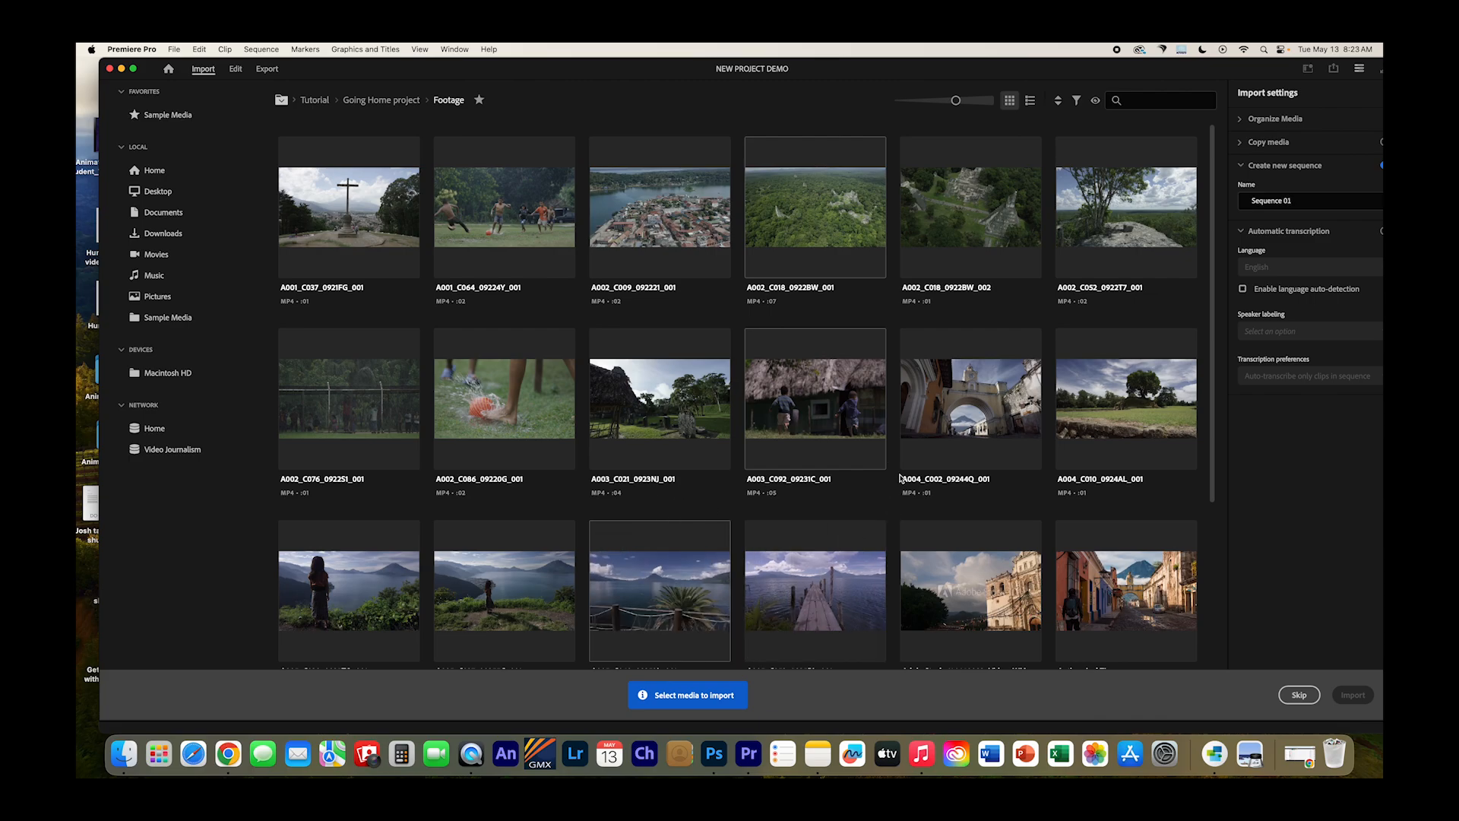
pyautogui.moveTo(847, 82); pyautogui.dragTo(831, 82)
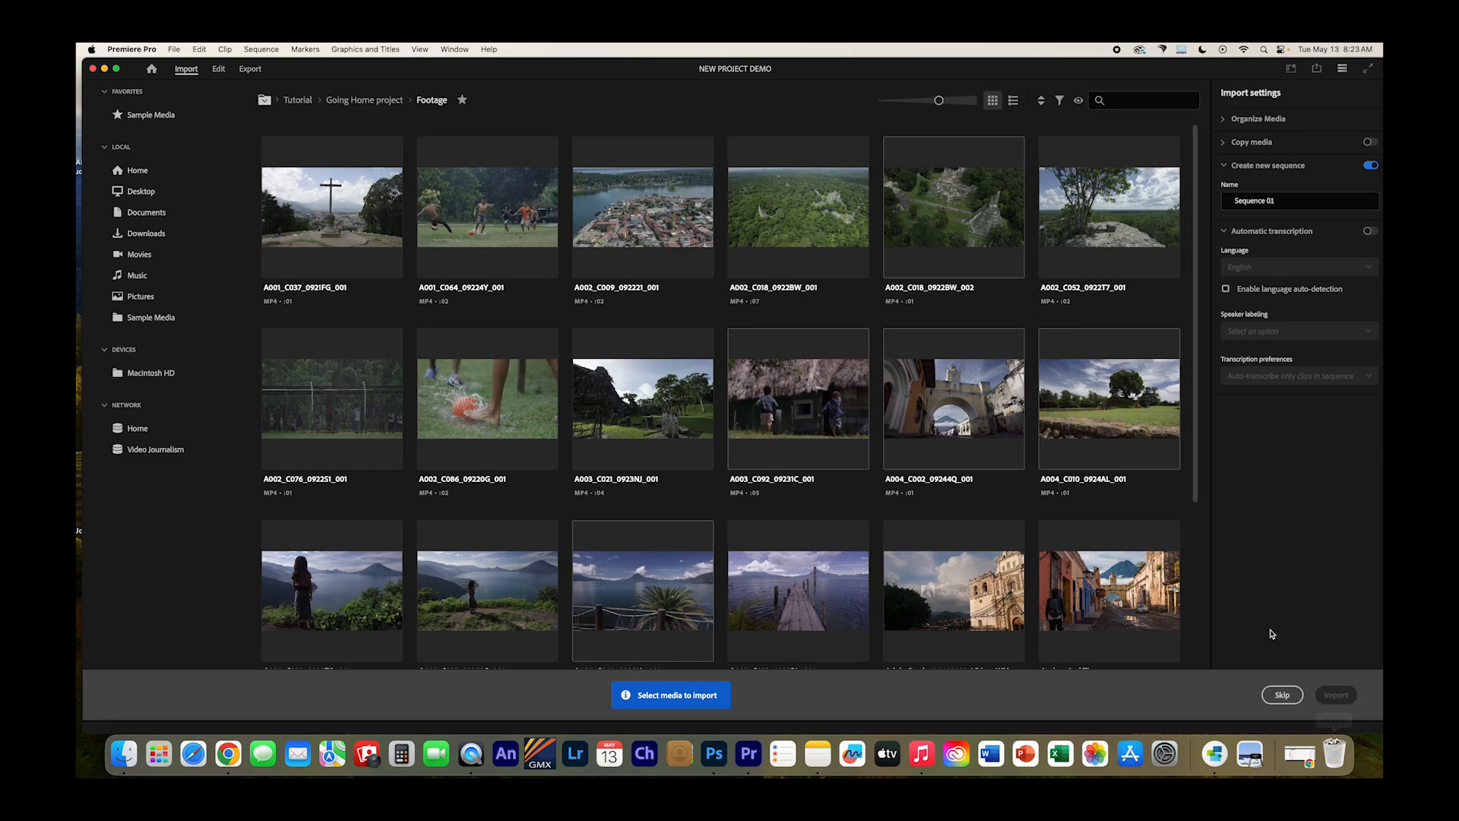
pyautogui.click(1282, 696)
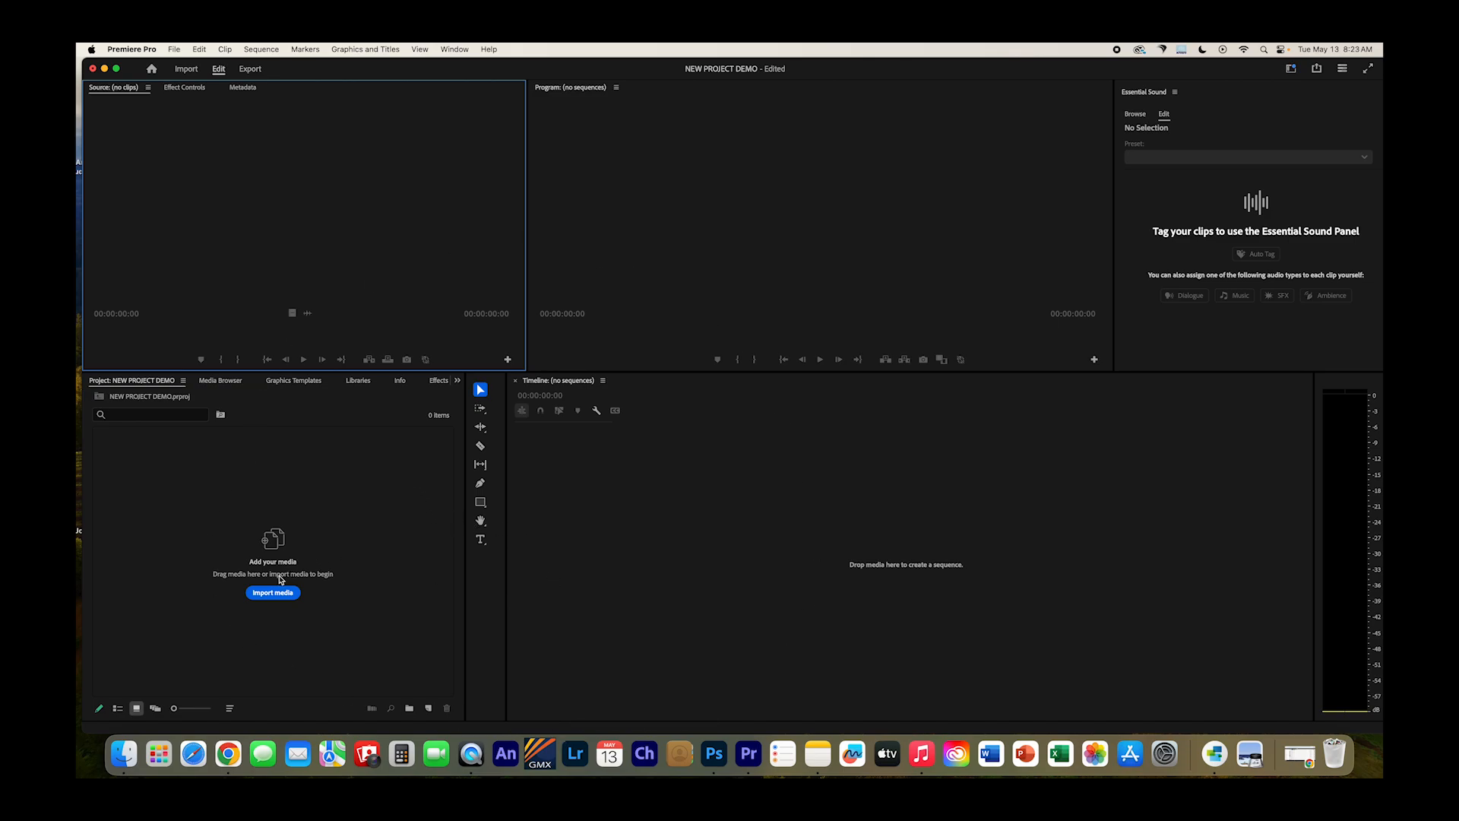
# Step: Import all the MP3 and MOV files from the DEMO28 folder on the Desktop into the project
pyautogui.click(274, 598)
pyautogui.click(275, 593)
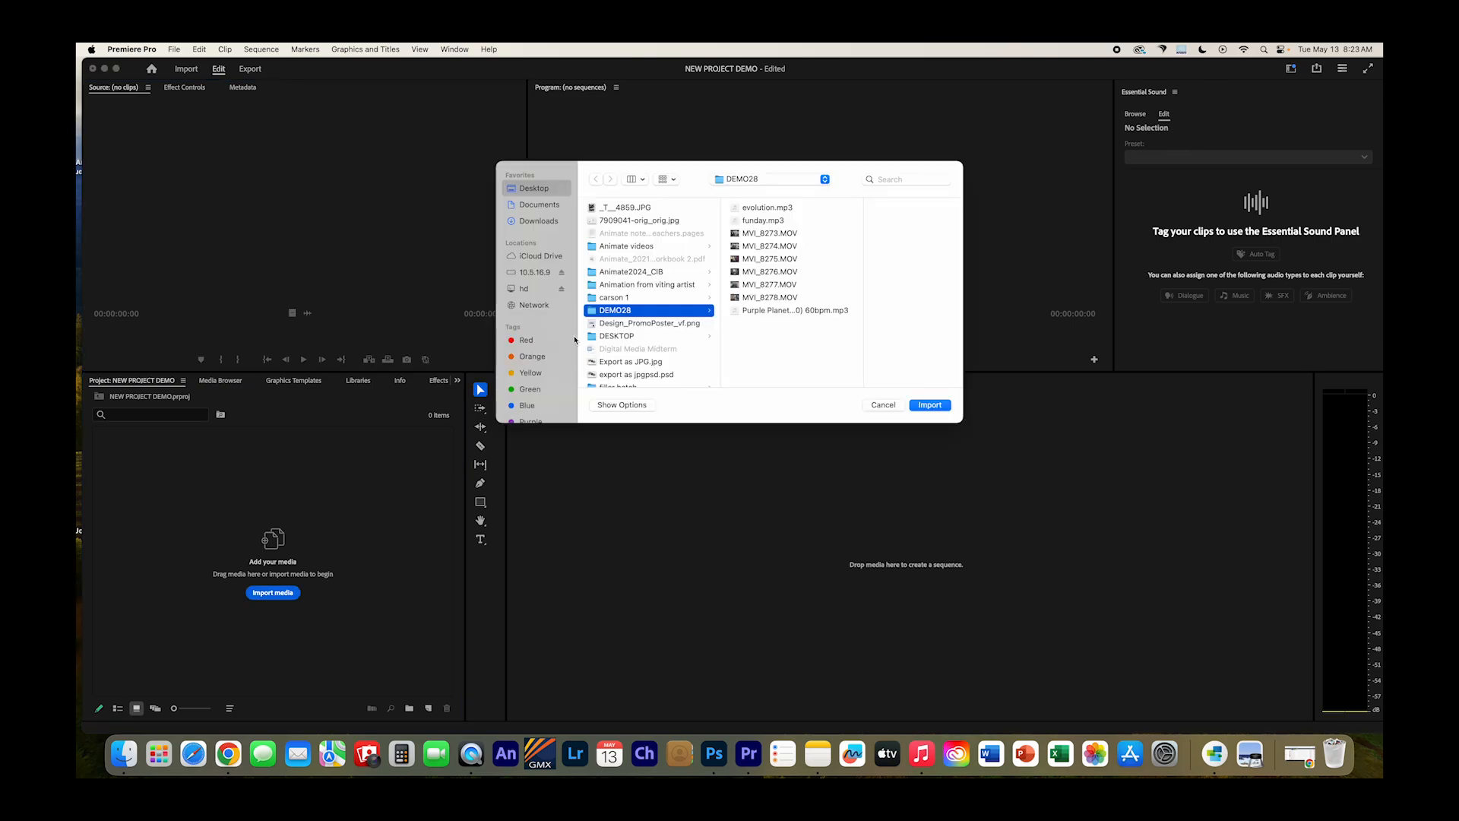
pyautogui.click(752, 180)
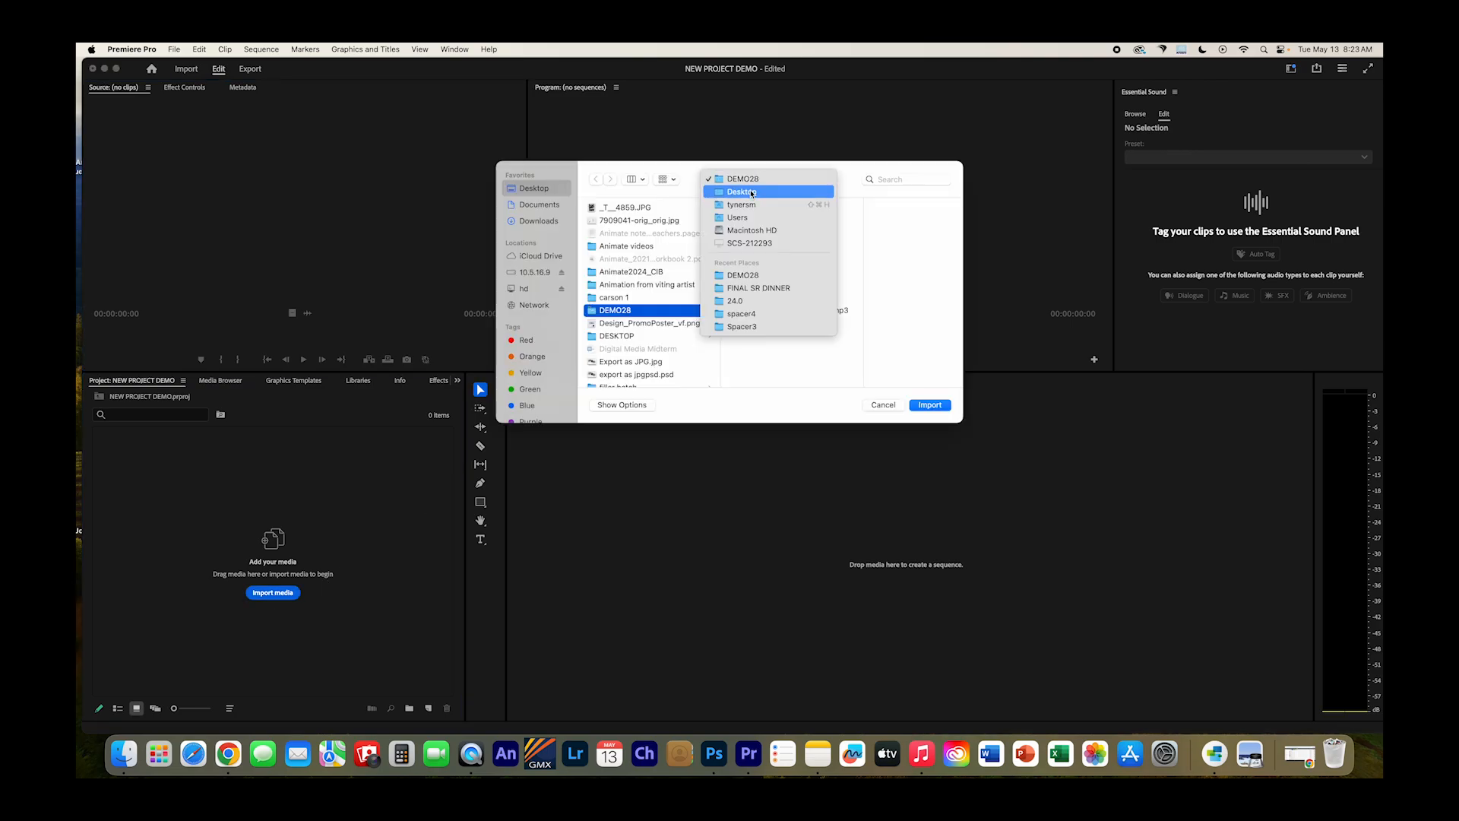
pyautogui.click(749, 193)
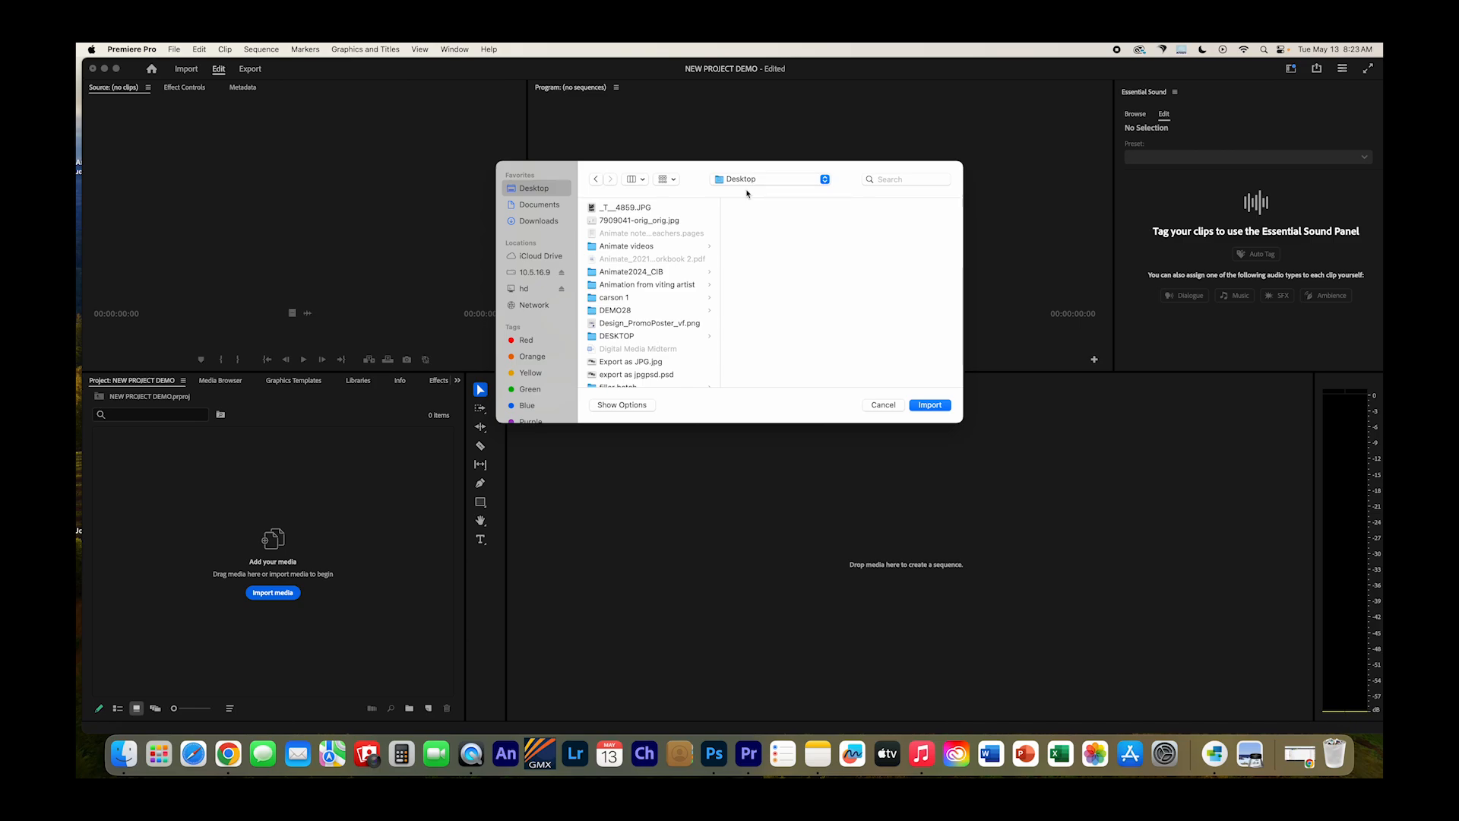
pyautogui.scroll(-5, 652, 302)
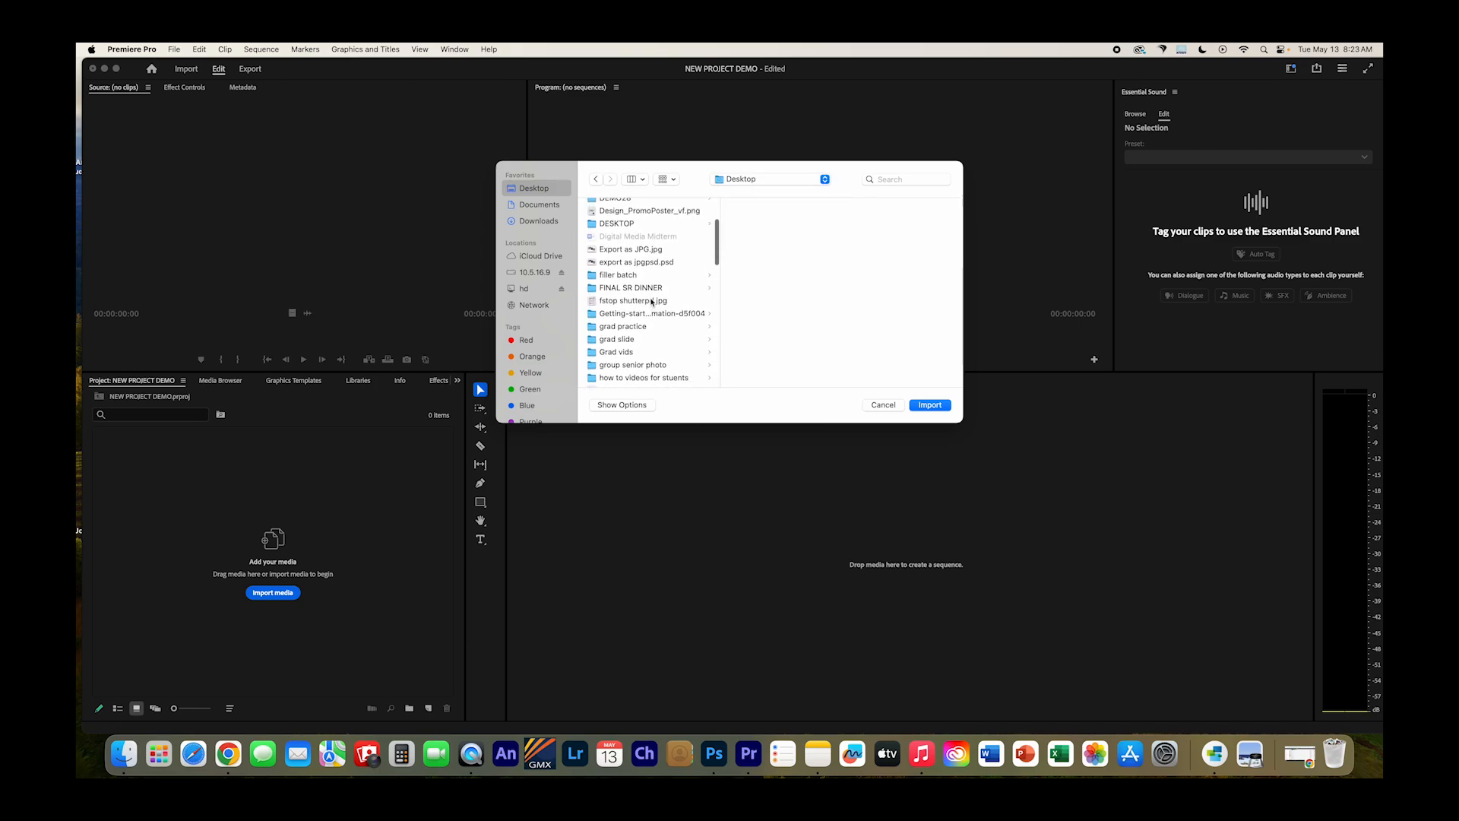
pyautogui.scroll(1, 620, 242)
pyautogui.click(609, 230)
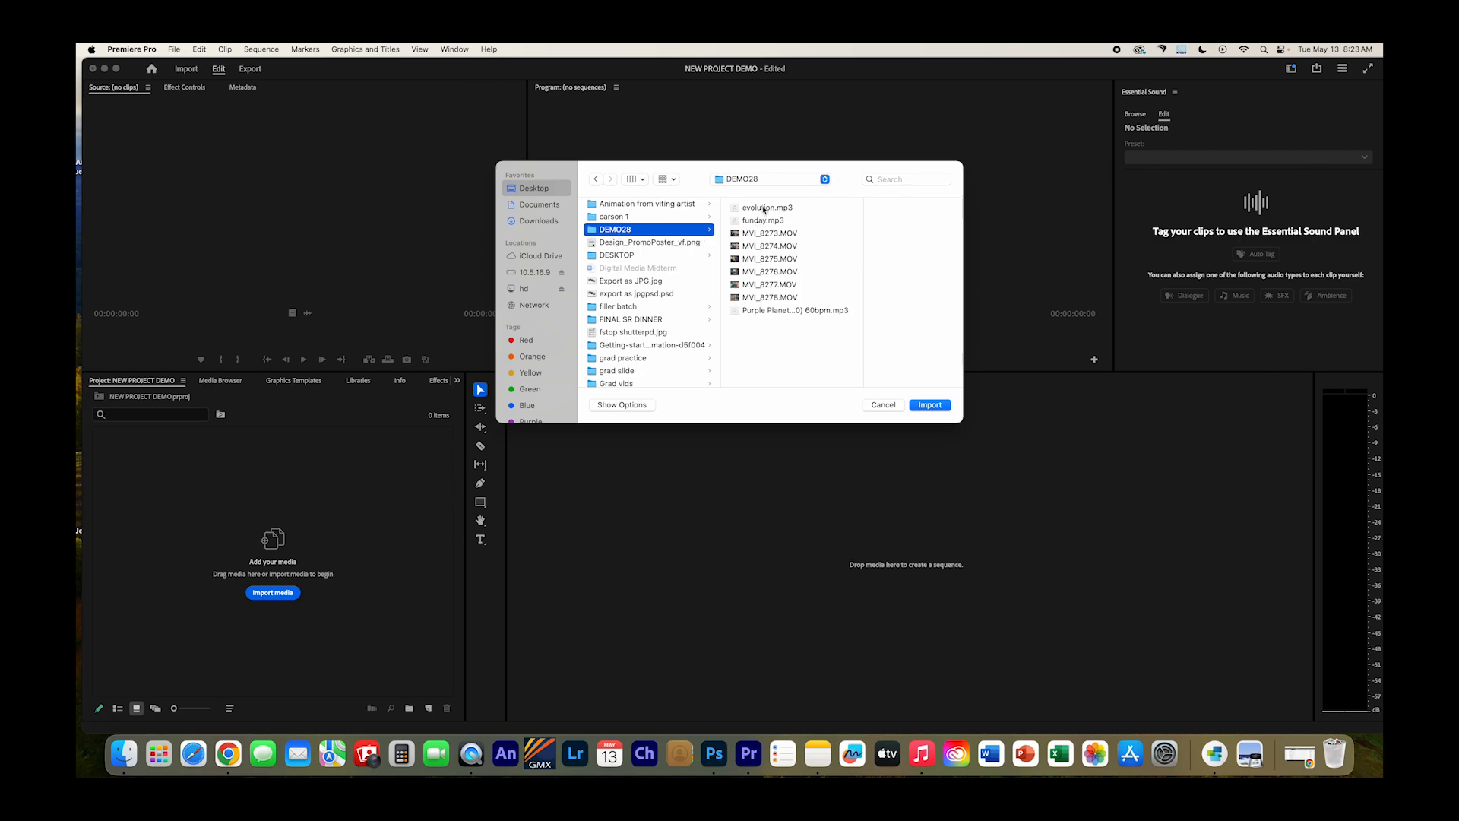
pyautogui.click(764, 208)
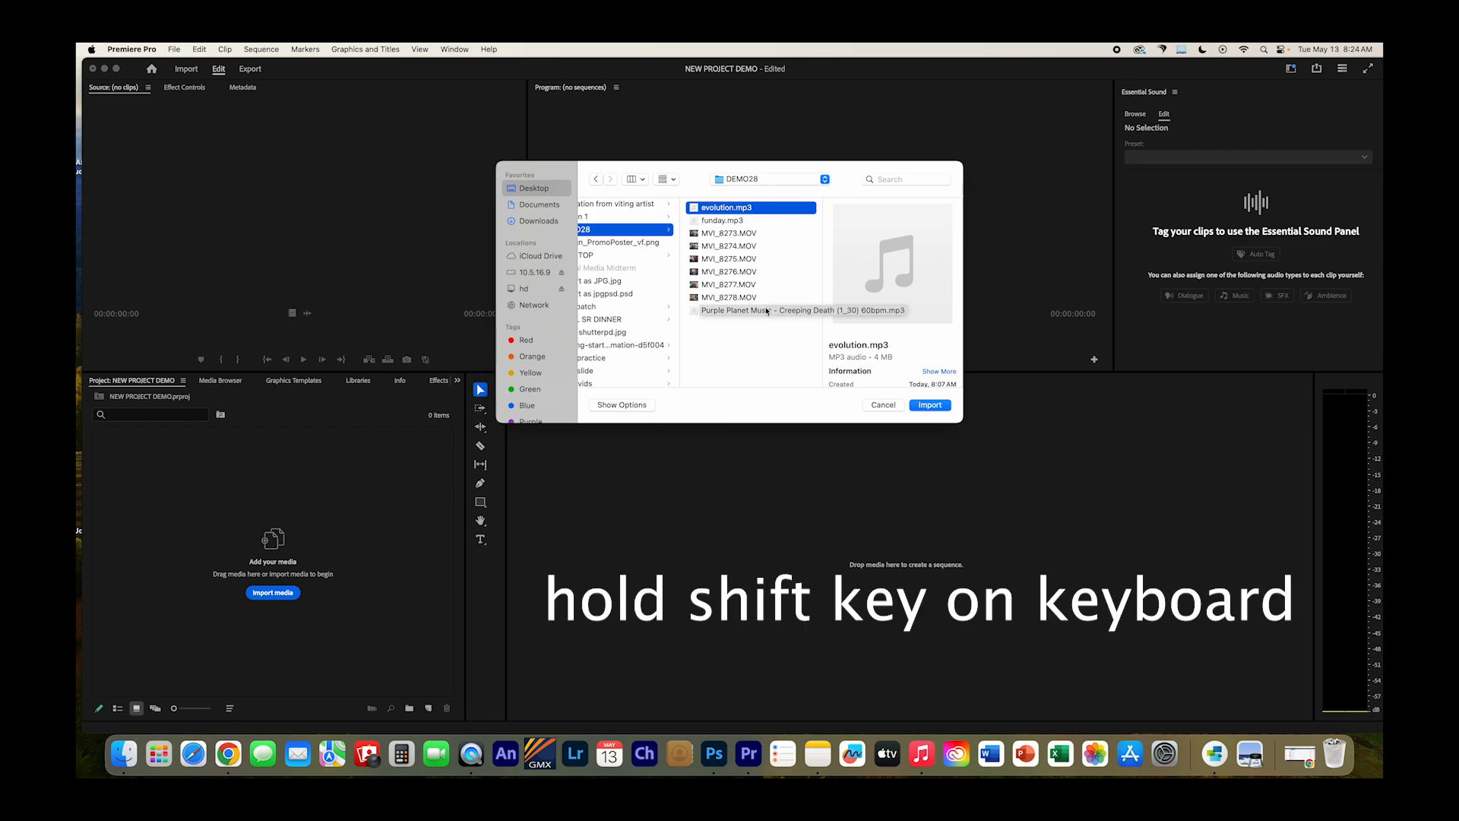
pyautogui.click(759, 323)
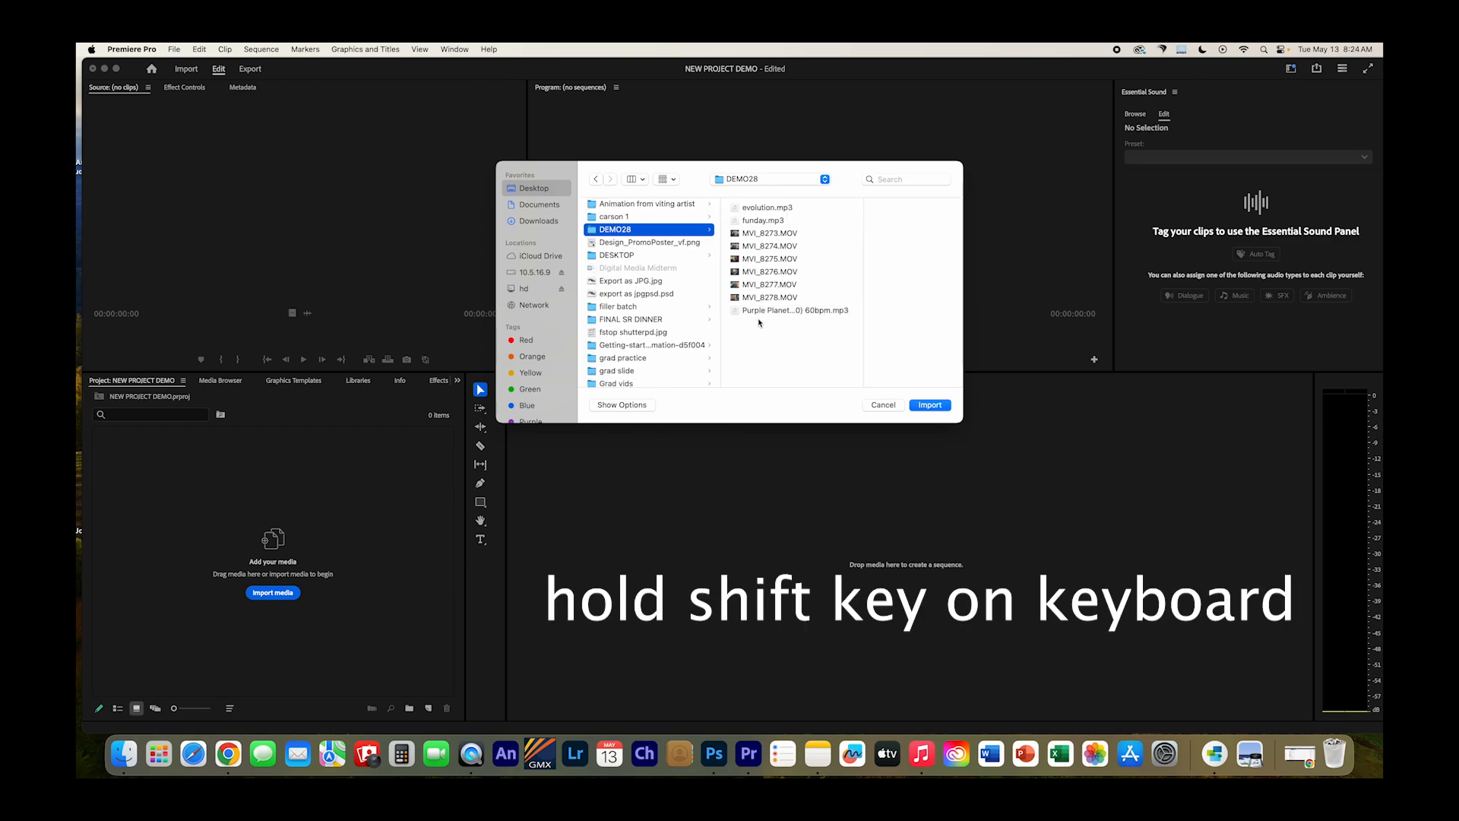
pyautogui.keyDown('shift'); pyautogui.click(727, 311); pyautogui.keyUp('shift')
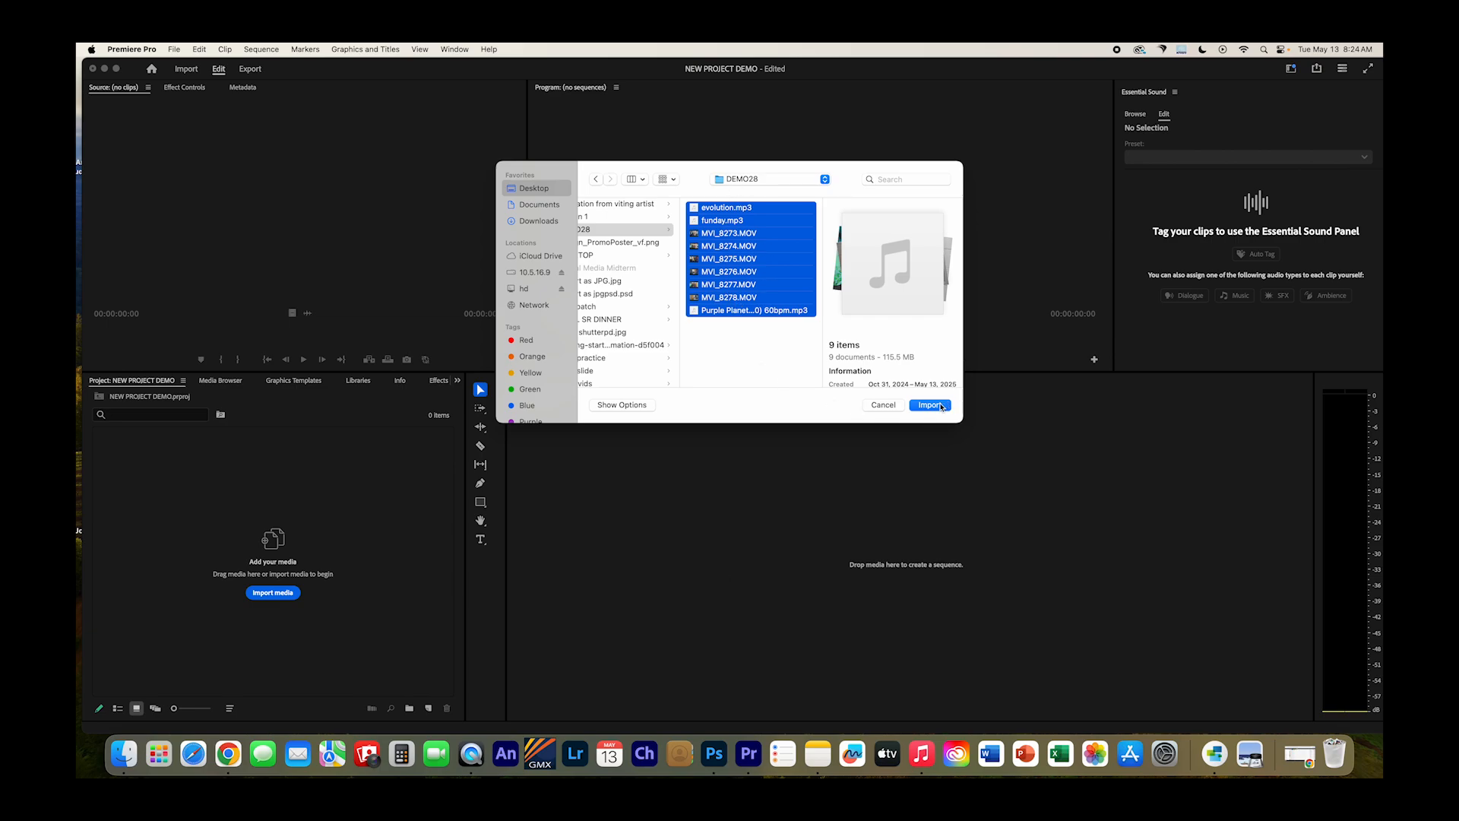
pyautogui.click(942, 406)
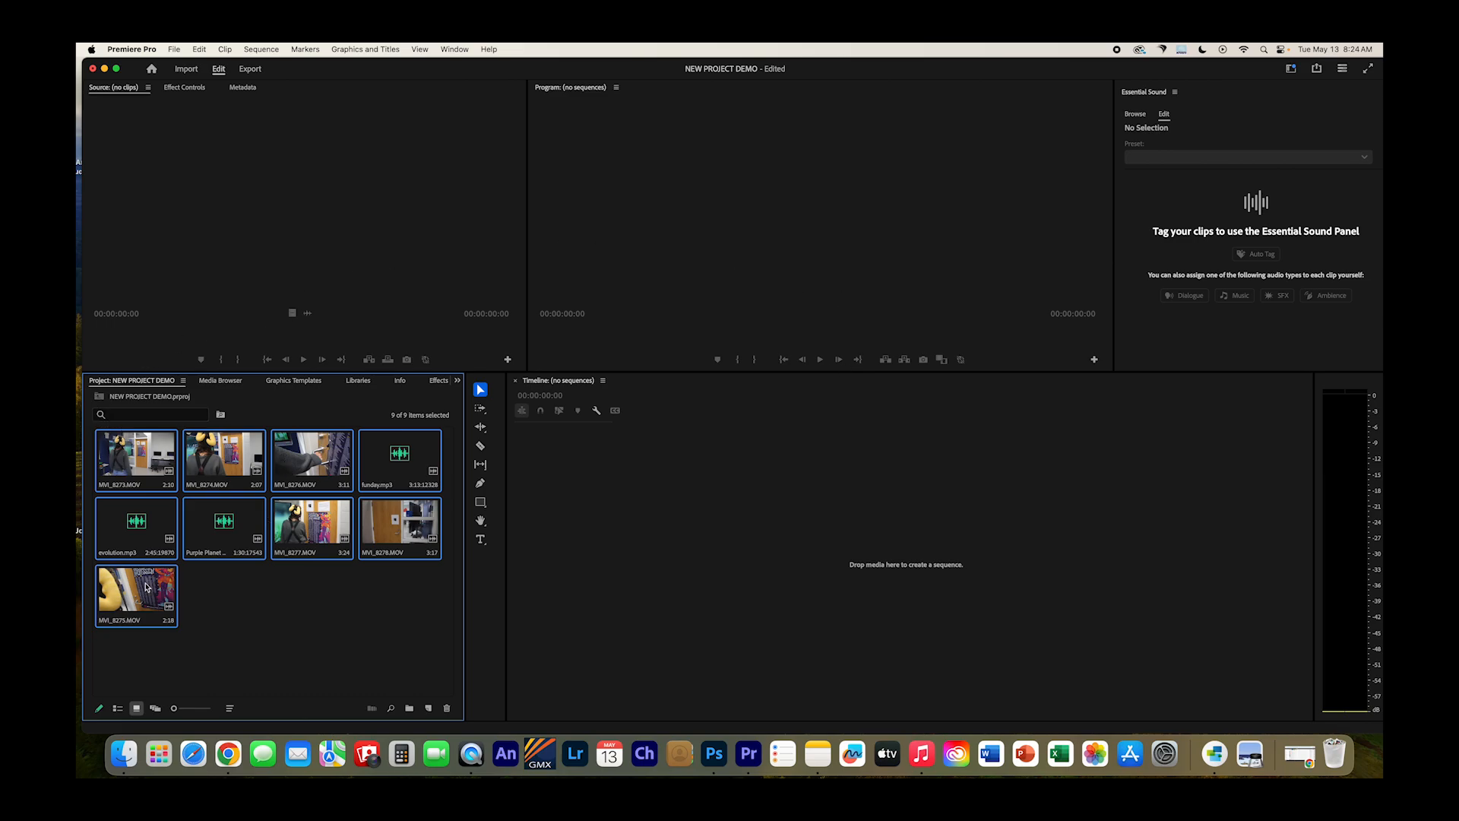
# Step: Preview MVI_8273.MOV in the Source Monitor and mark its in point at about 00:00:00:23 and out point at 00:00:02:09
pyautogui.doubleClick(149, 465)
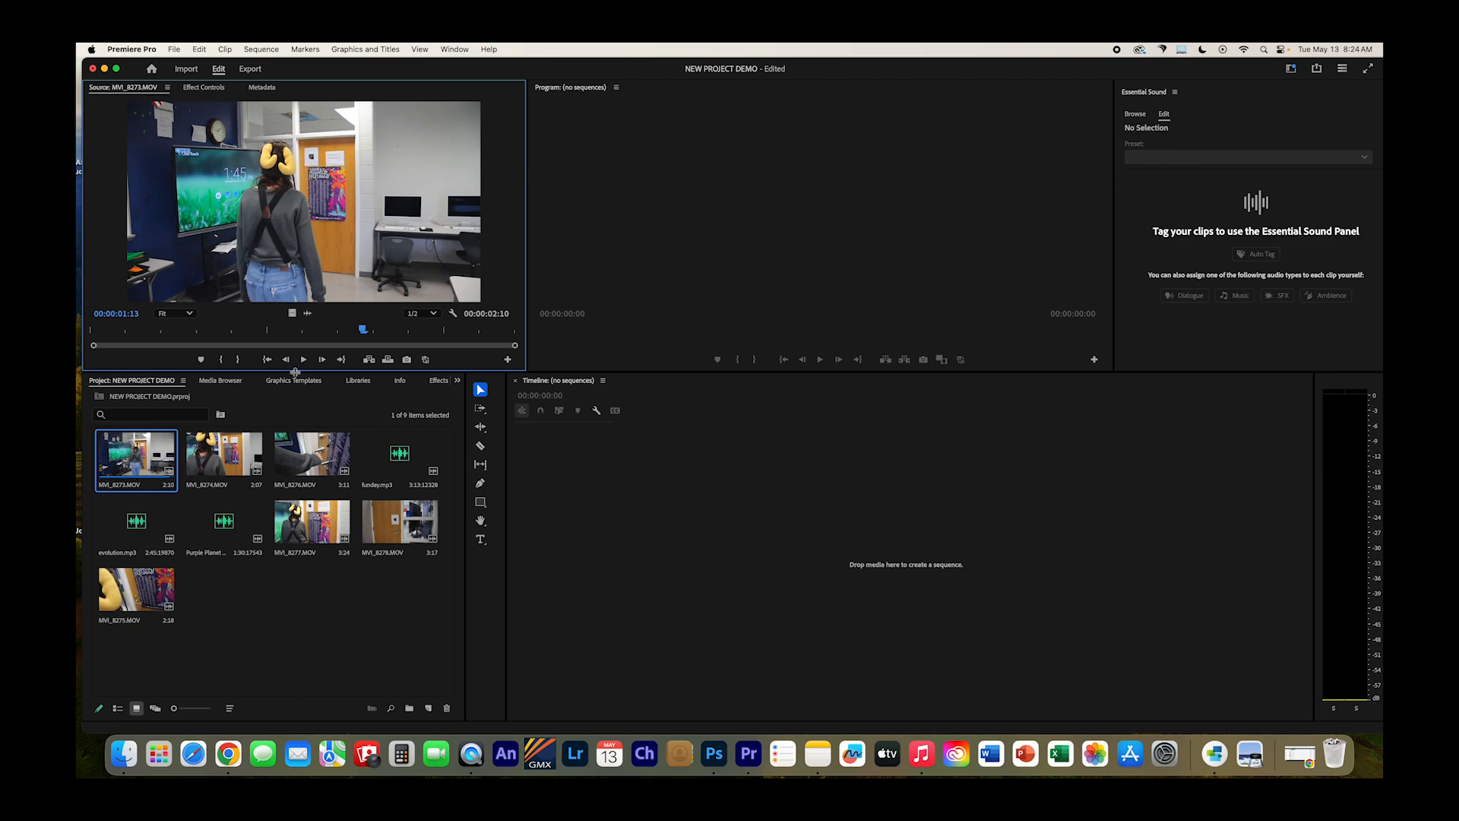
pyautogui.moveTo(361, 328); pyautogui.dragTo(78, 333)
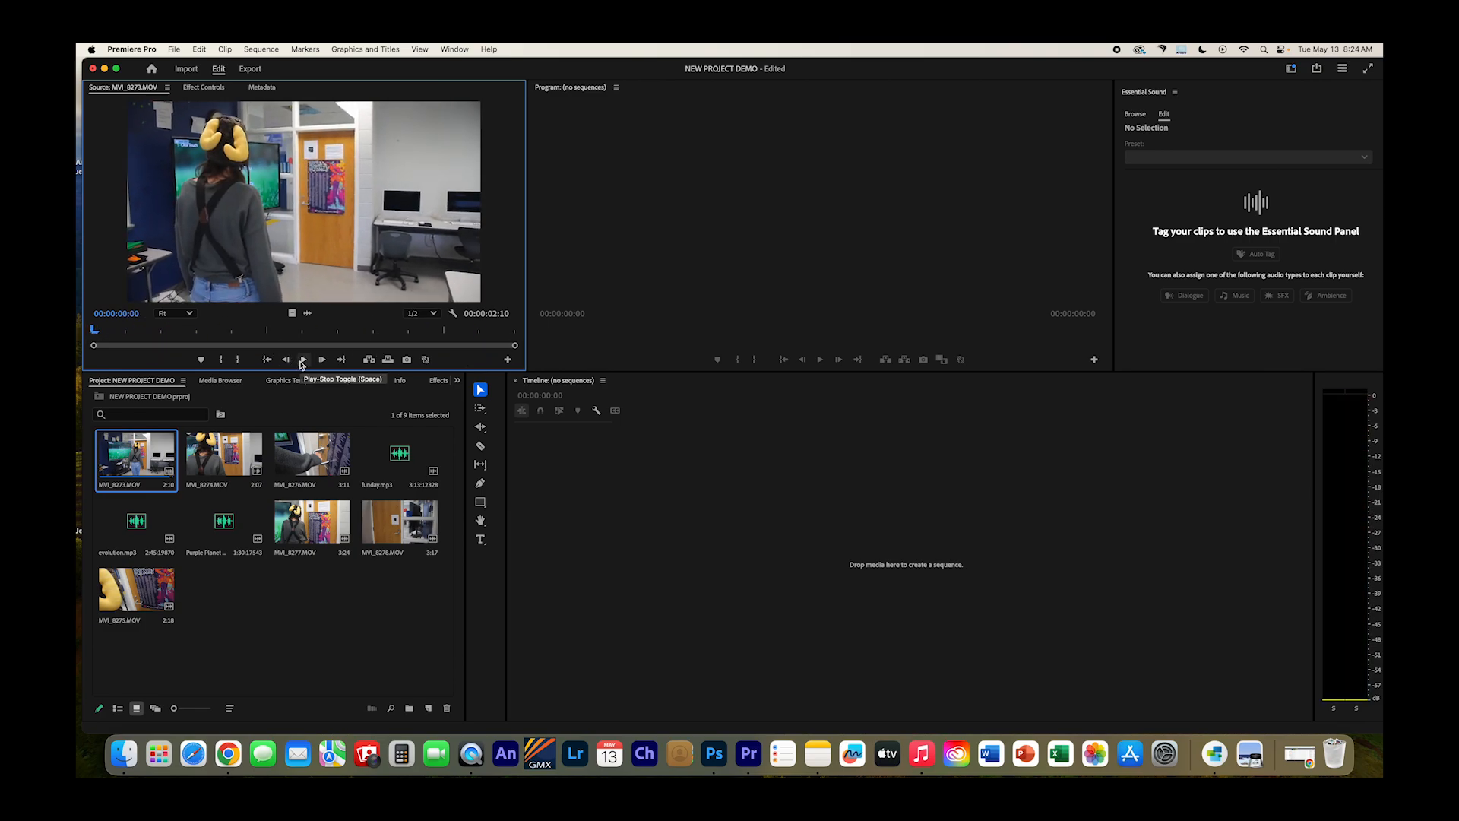
pyautogui.click(303, 362)
pyautogui.click(302, 361)
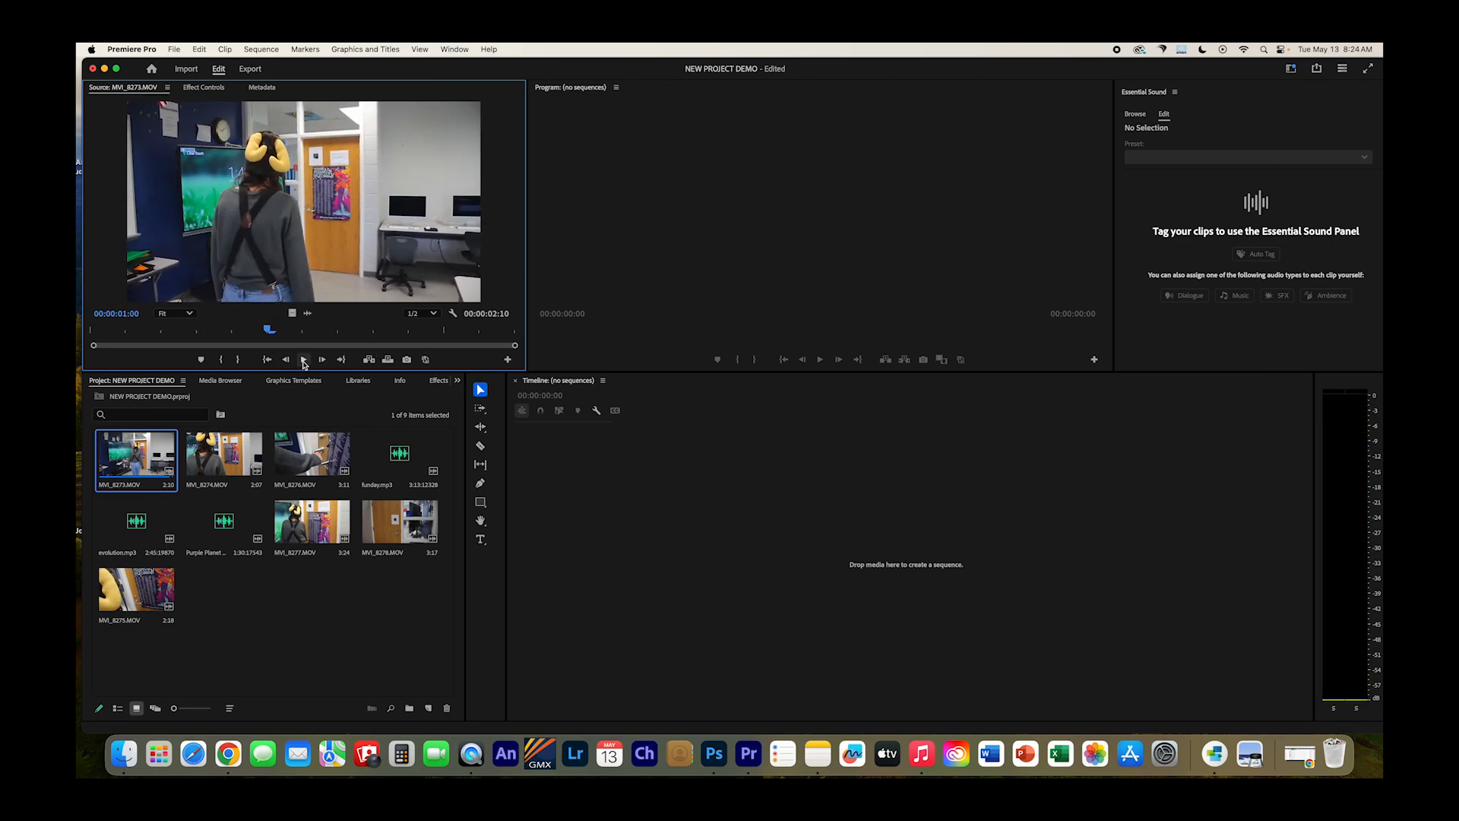
pyautogui.moveTo(272, 335)
pyautogui.mouseDown()
pyautogui.moveTo(88, 324)
pyautogui.moveTo(257, 336)
pyautogui.mouseUp()
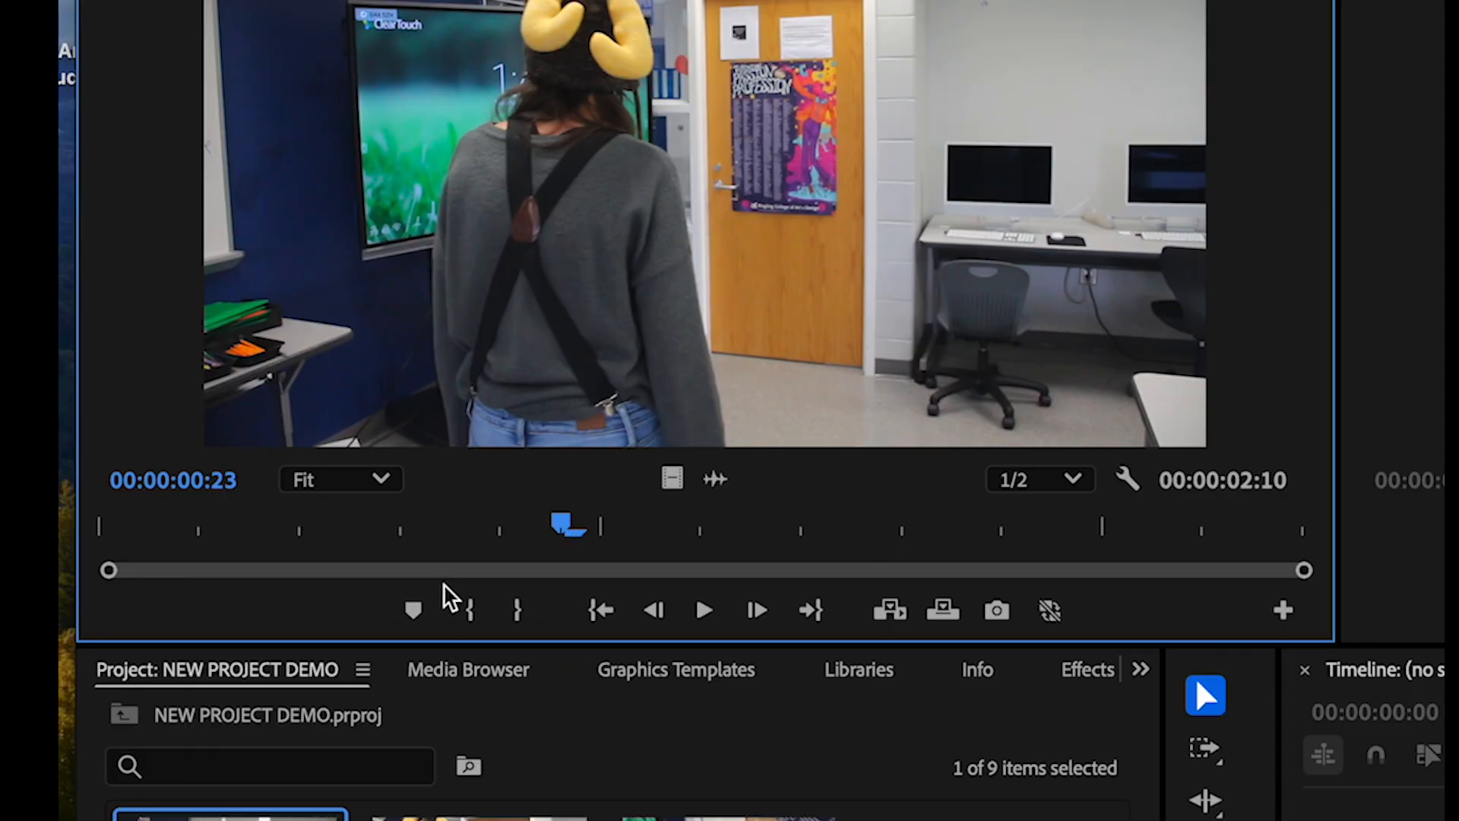
pyautogui.click(468, 615)
pyautogui.moveTo(560, 524); pyautogui.dragTo(1284, 536)
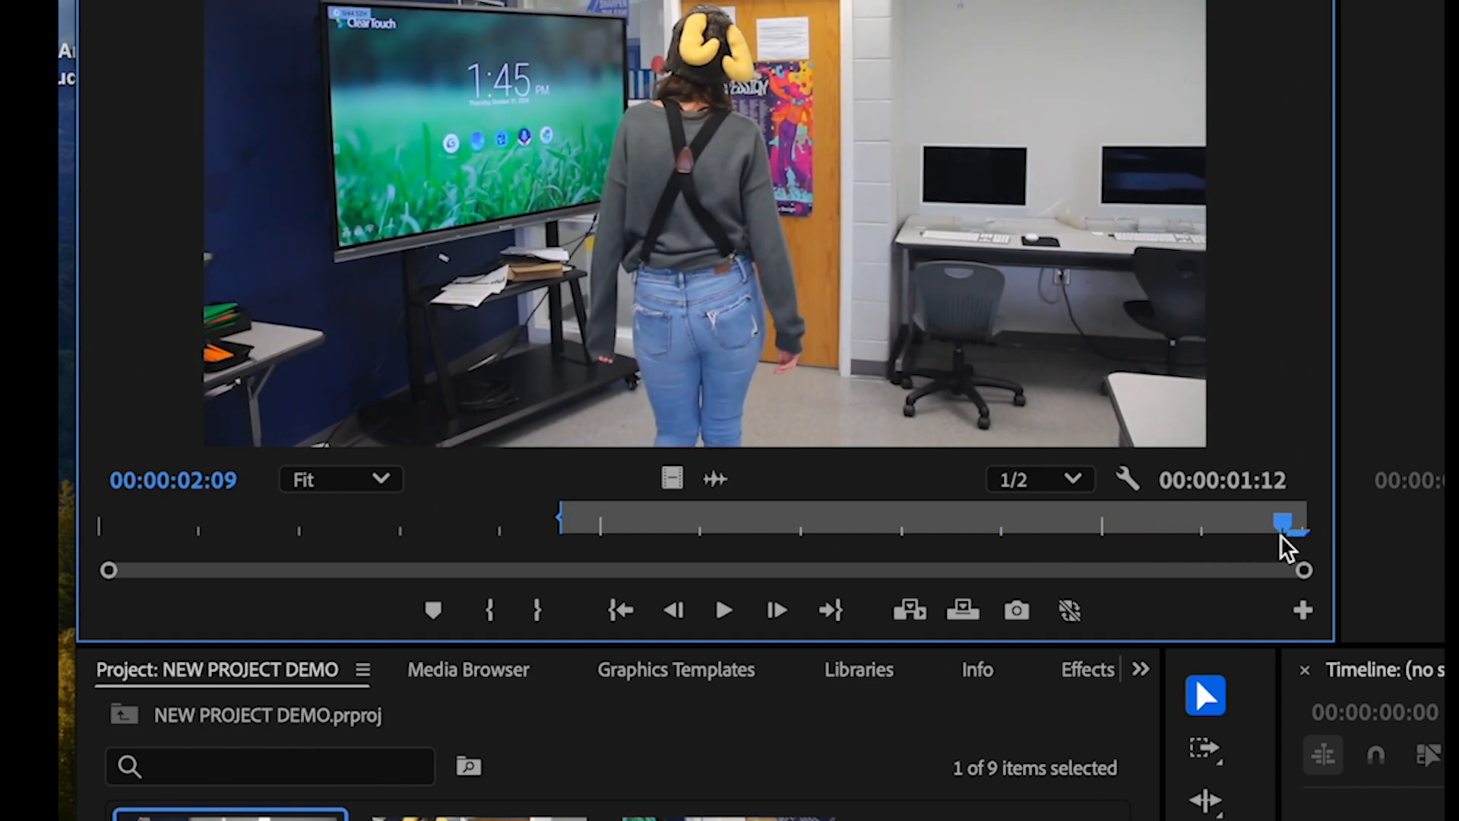
pyautogui.click(536, 605)
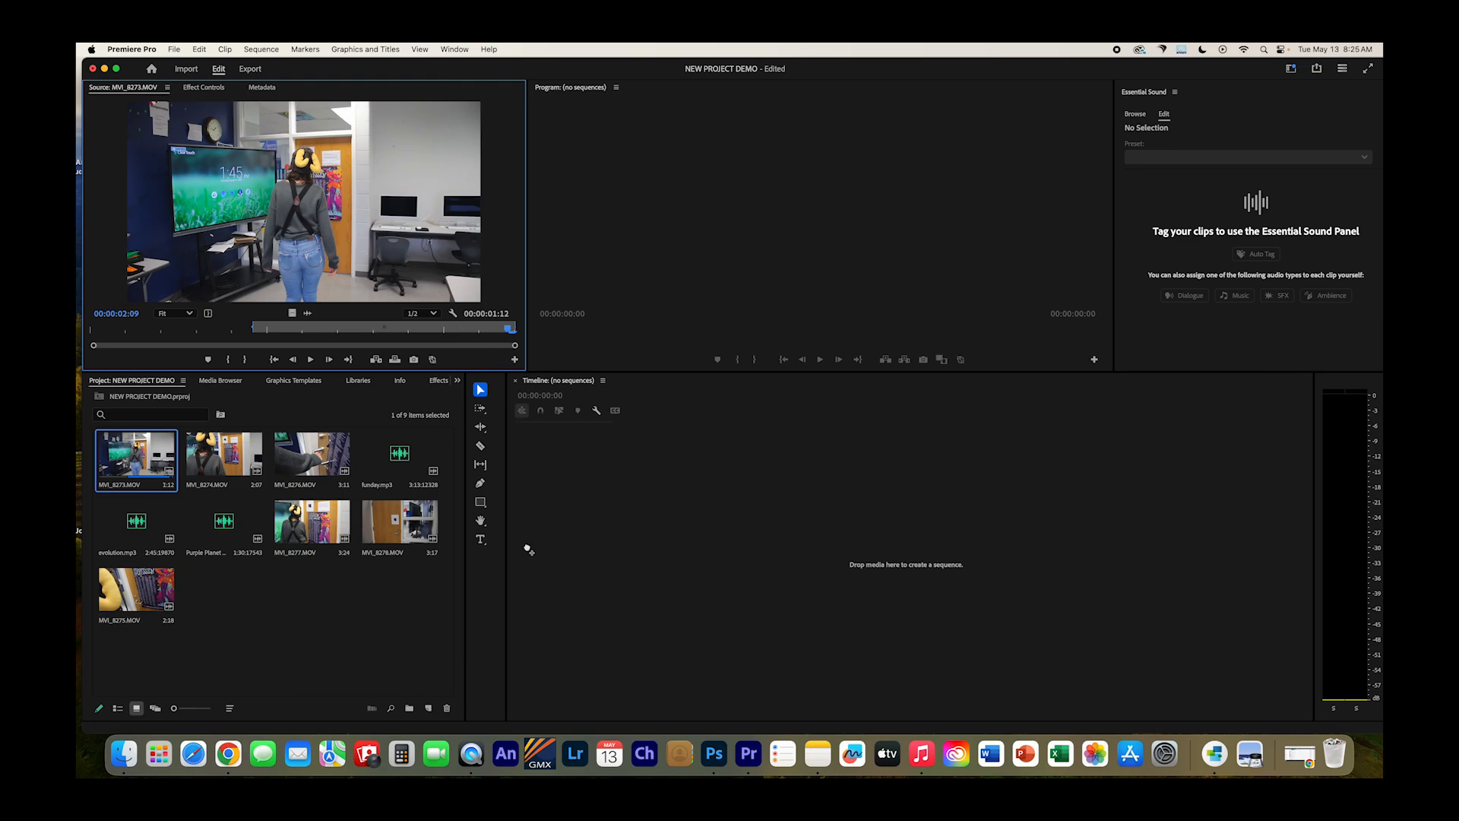
# Step: Place the trimmed MVI_8273.MOV clip in the empty timeline as a new sequence and play it back
pyautogui.moveTo(529, 550); pyautogui.dragTo(529, 550)
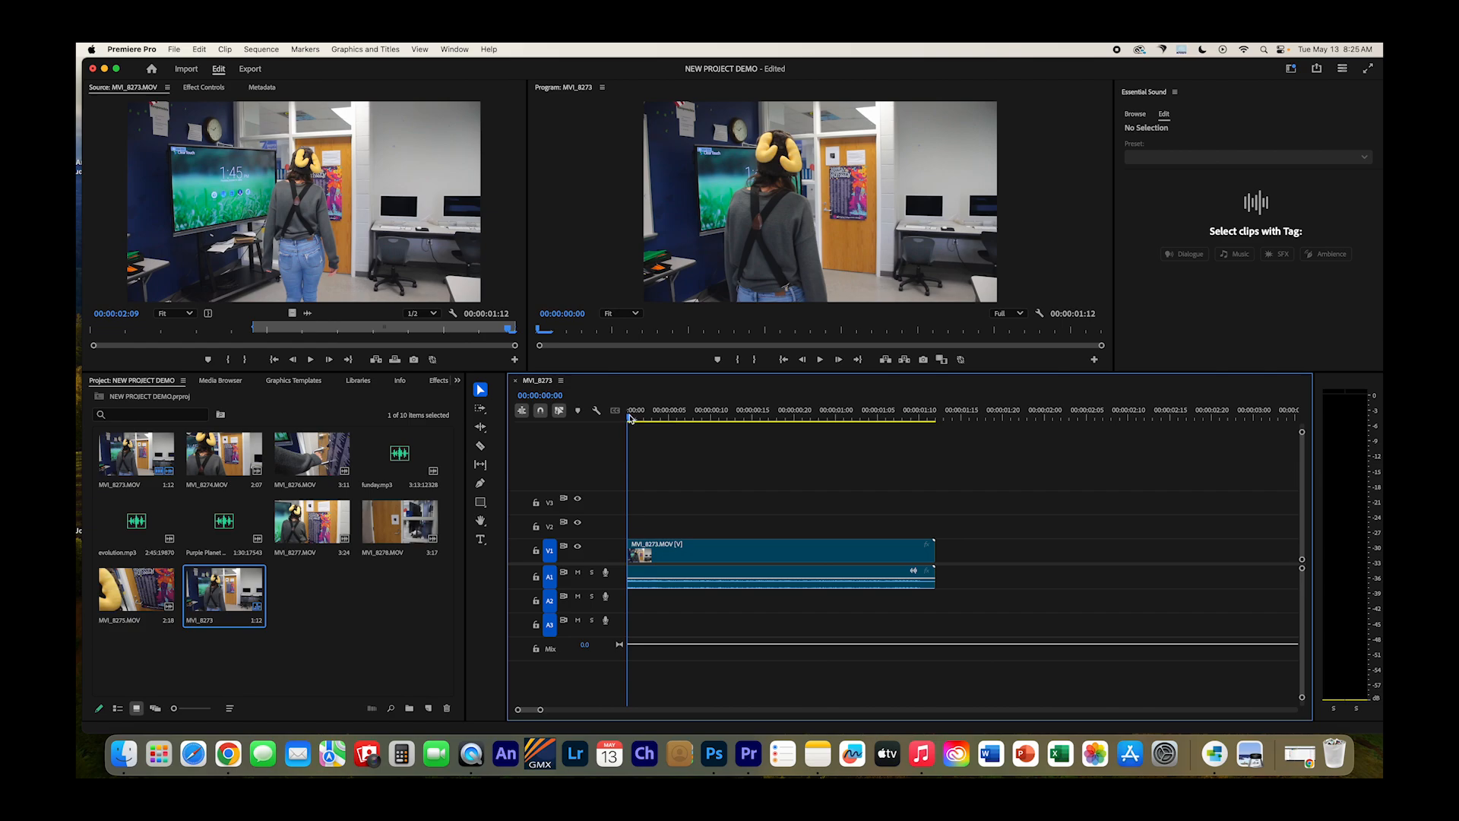
pyautogui.press('space')
pyautogui.moveTo(813, 428); pyautogui.dragTo(625, 476)
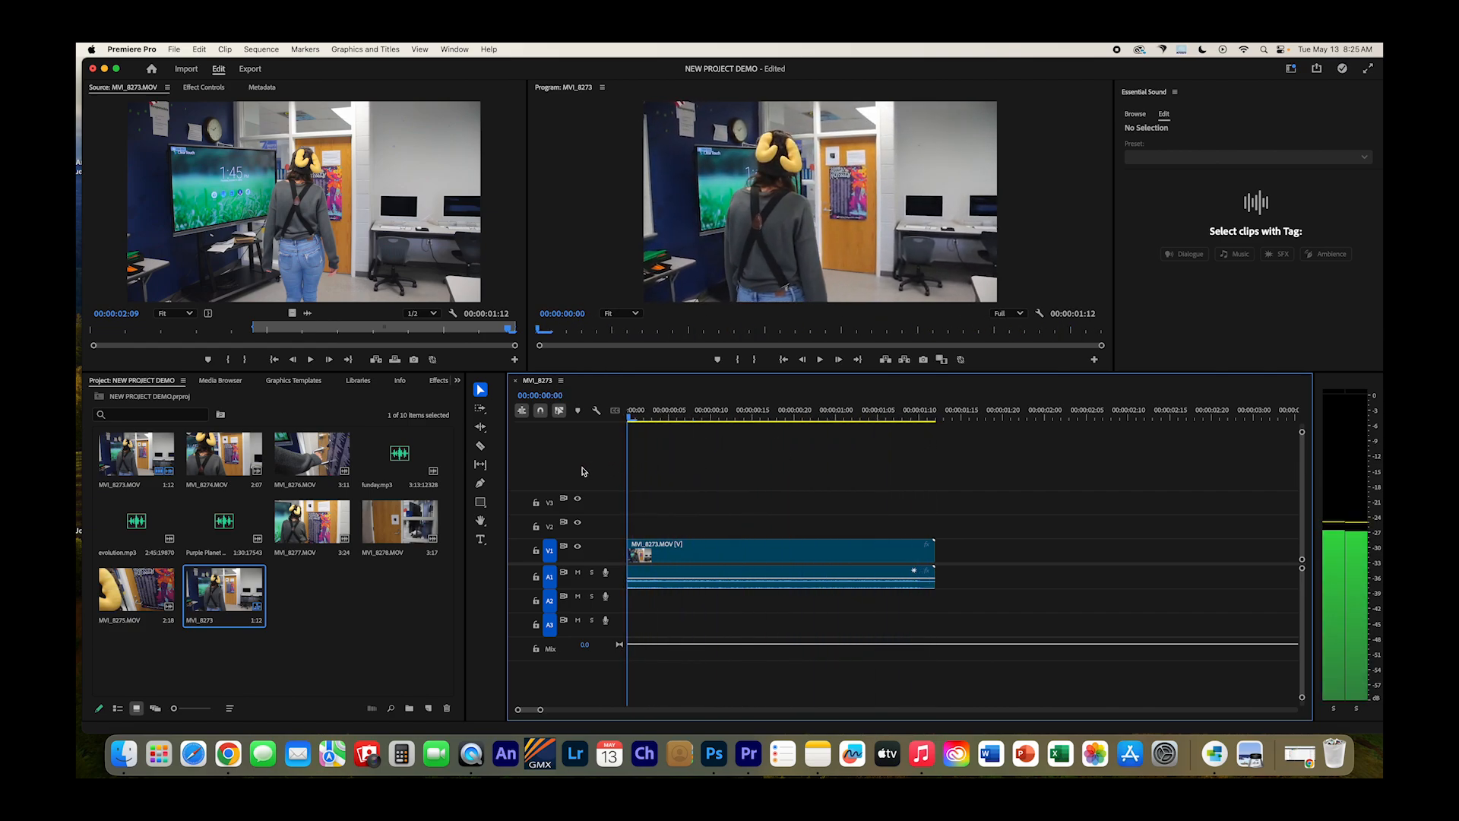
pyautogui.hscroll(5, 689, 482)
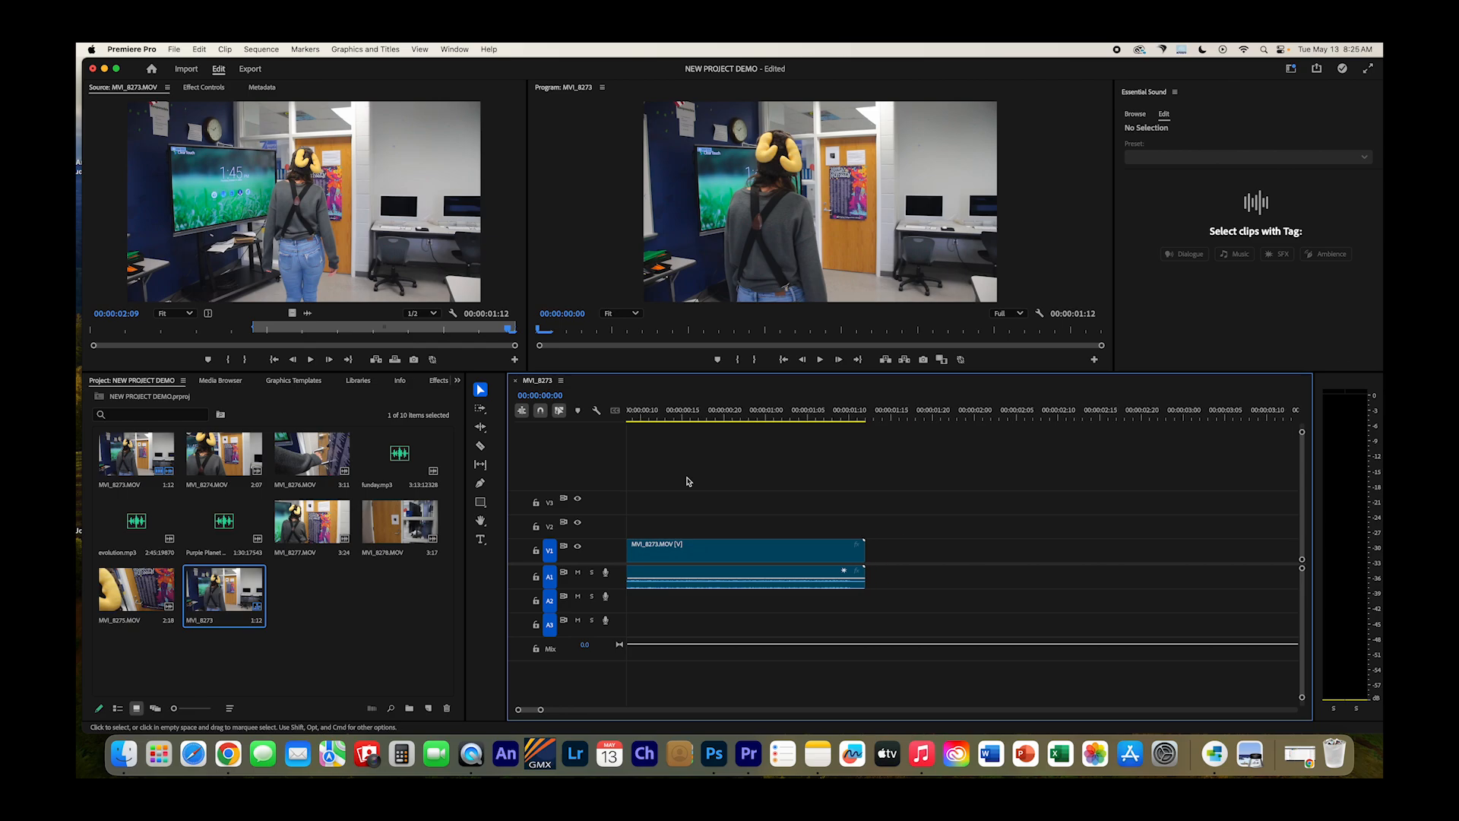
pyautogui.hscroll(1, 690, 482)
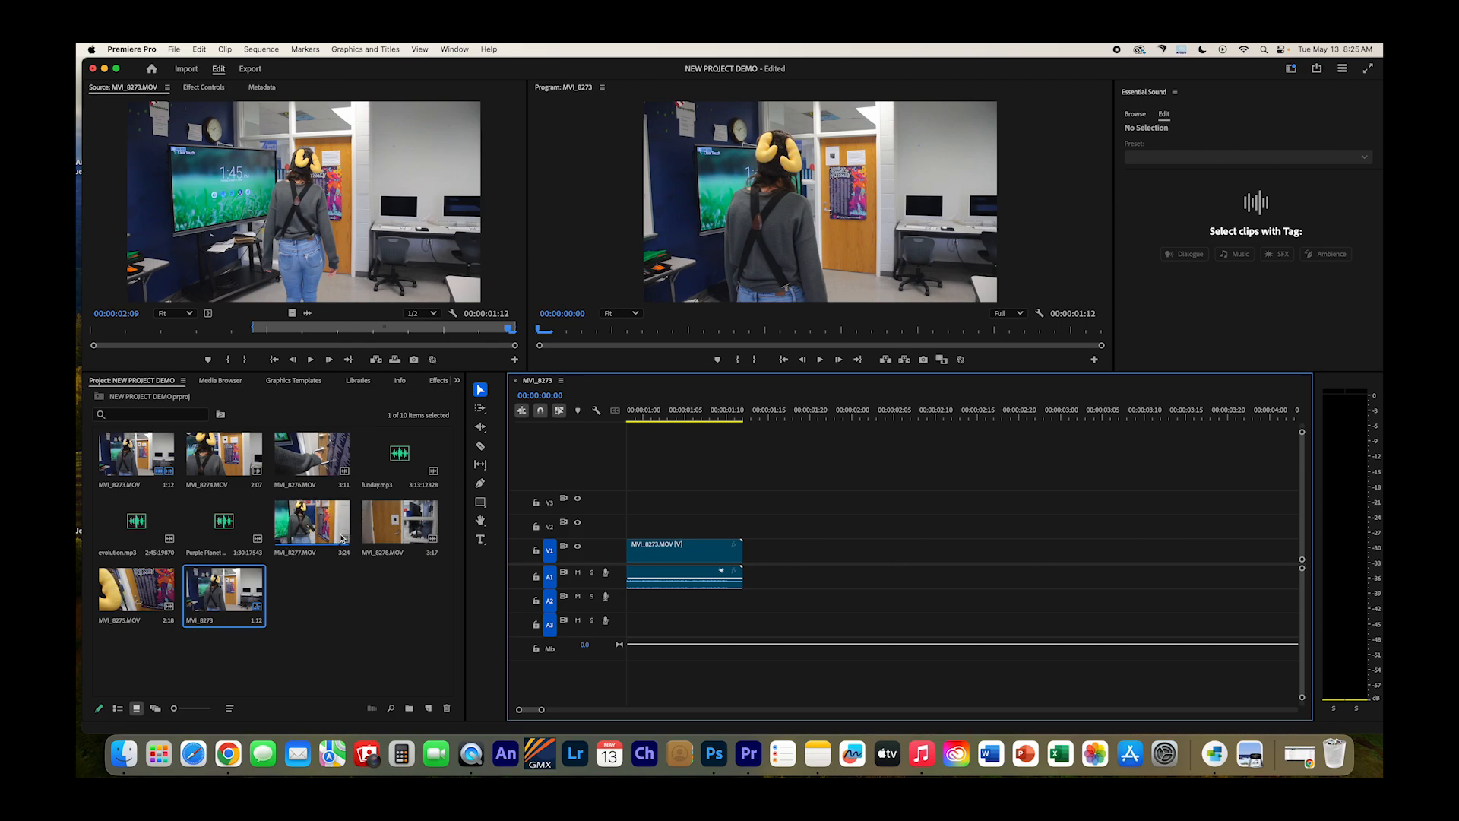
# Step: Preview MVI_8275.MOV in the Source Monitor and mark an in point at 00:00:00:21
pyautogui.doubleClick(222, 456)
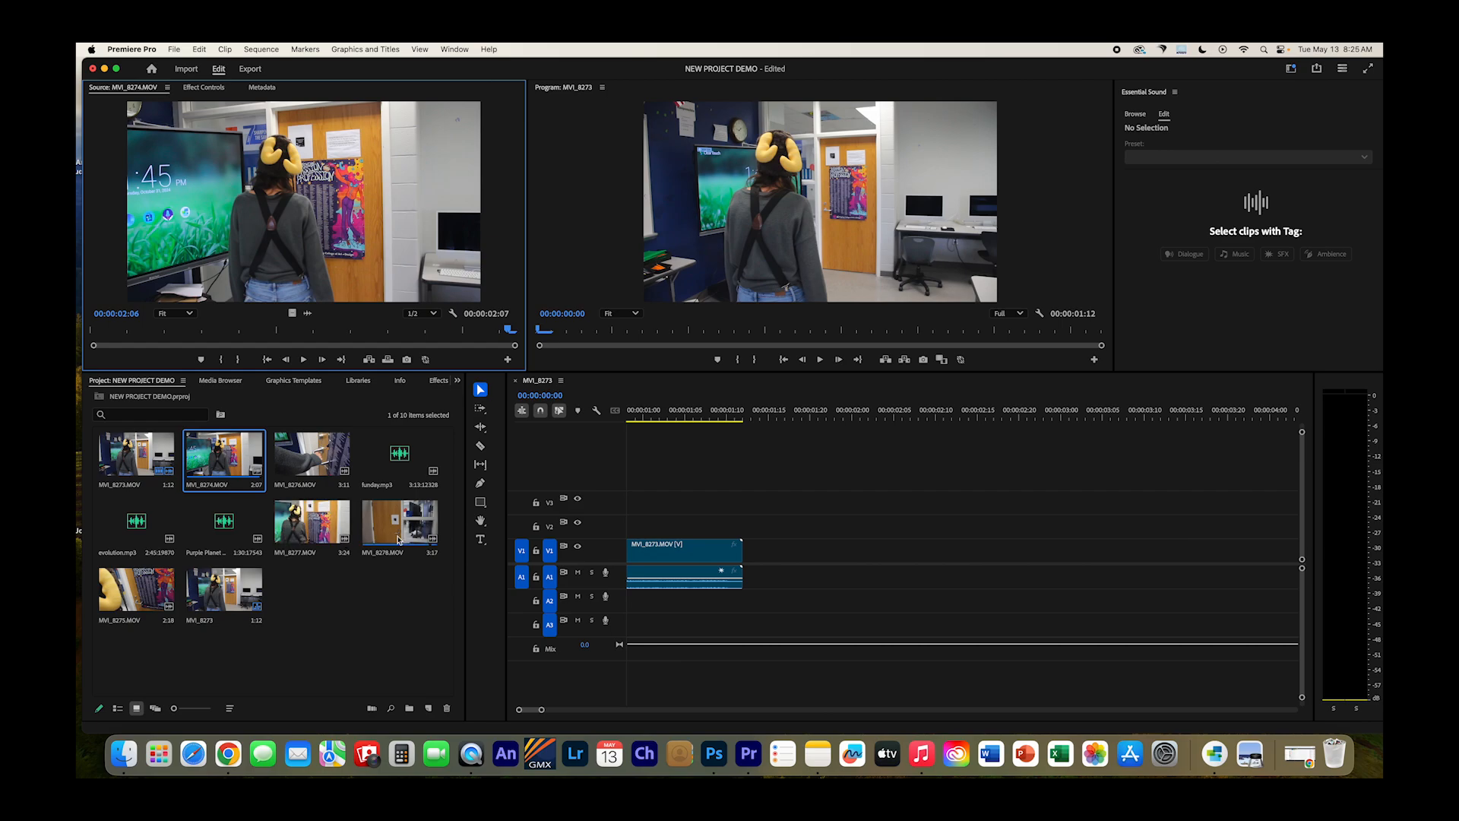
pyautogui.doubleClick(137, 601)
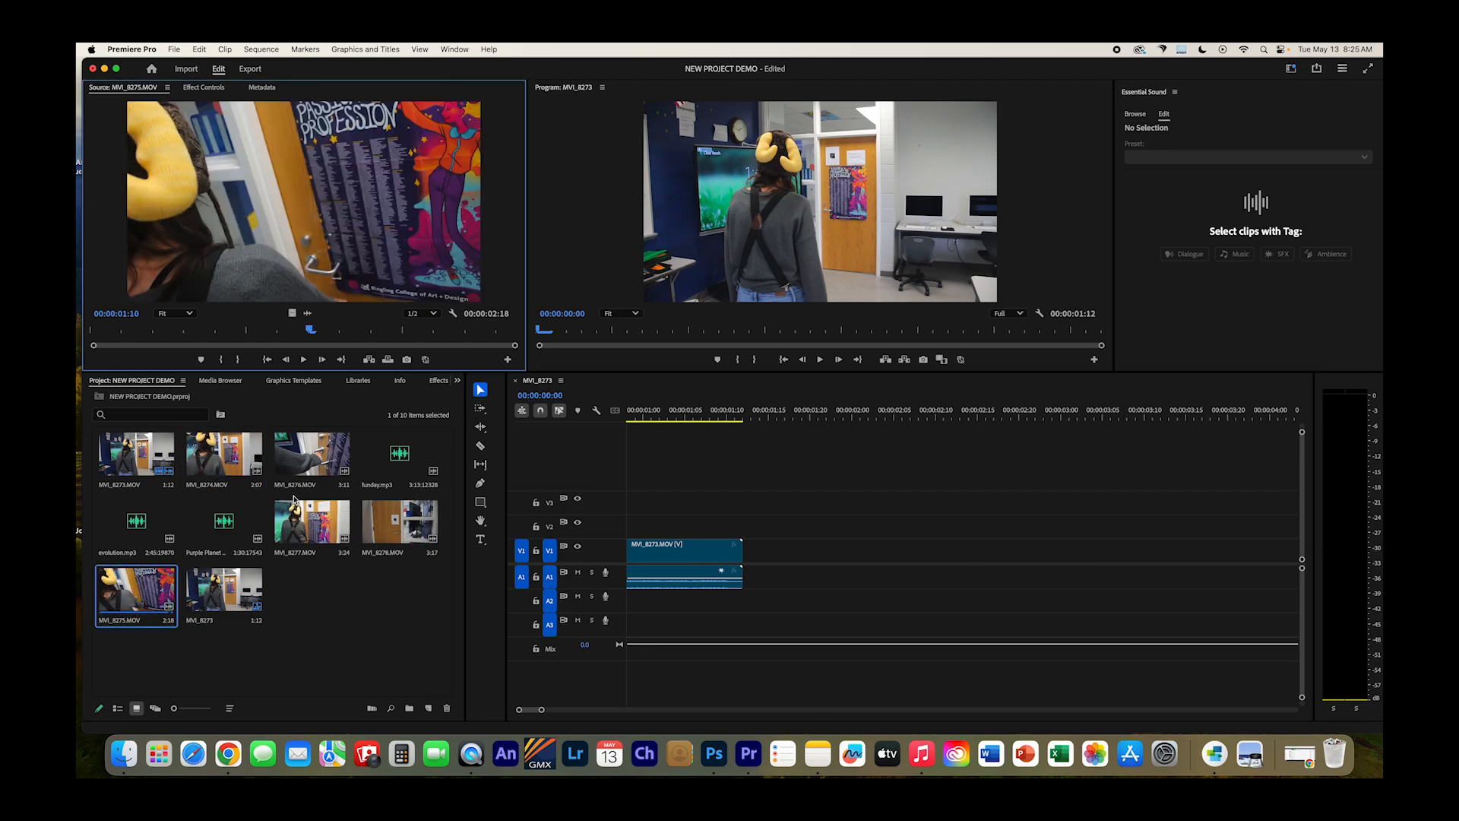
pyautogui.moveTo(308, 328); pyautogui.dragTo(97, 328)
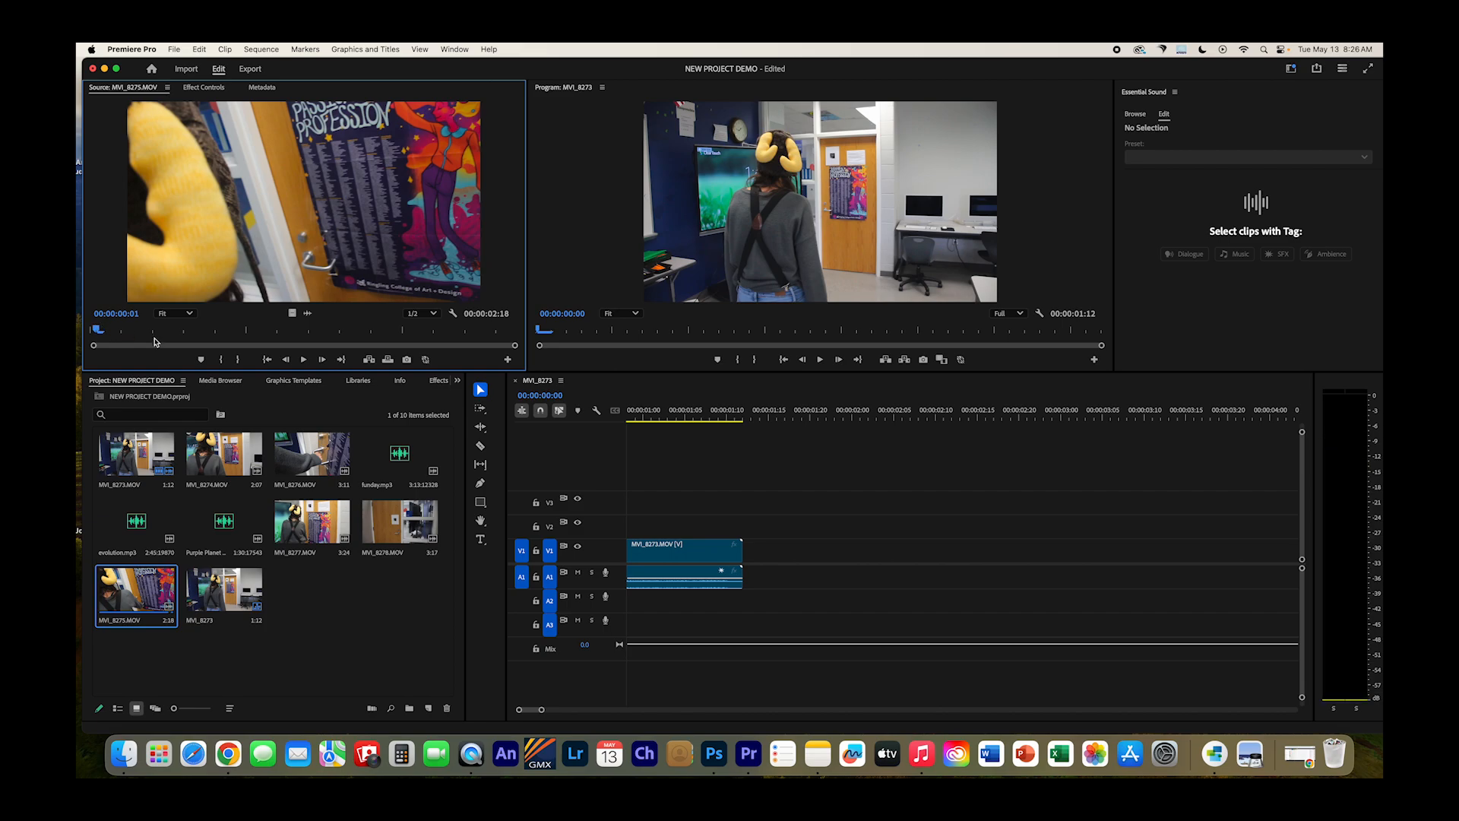
pyautogui.click(299, 359)
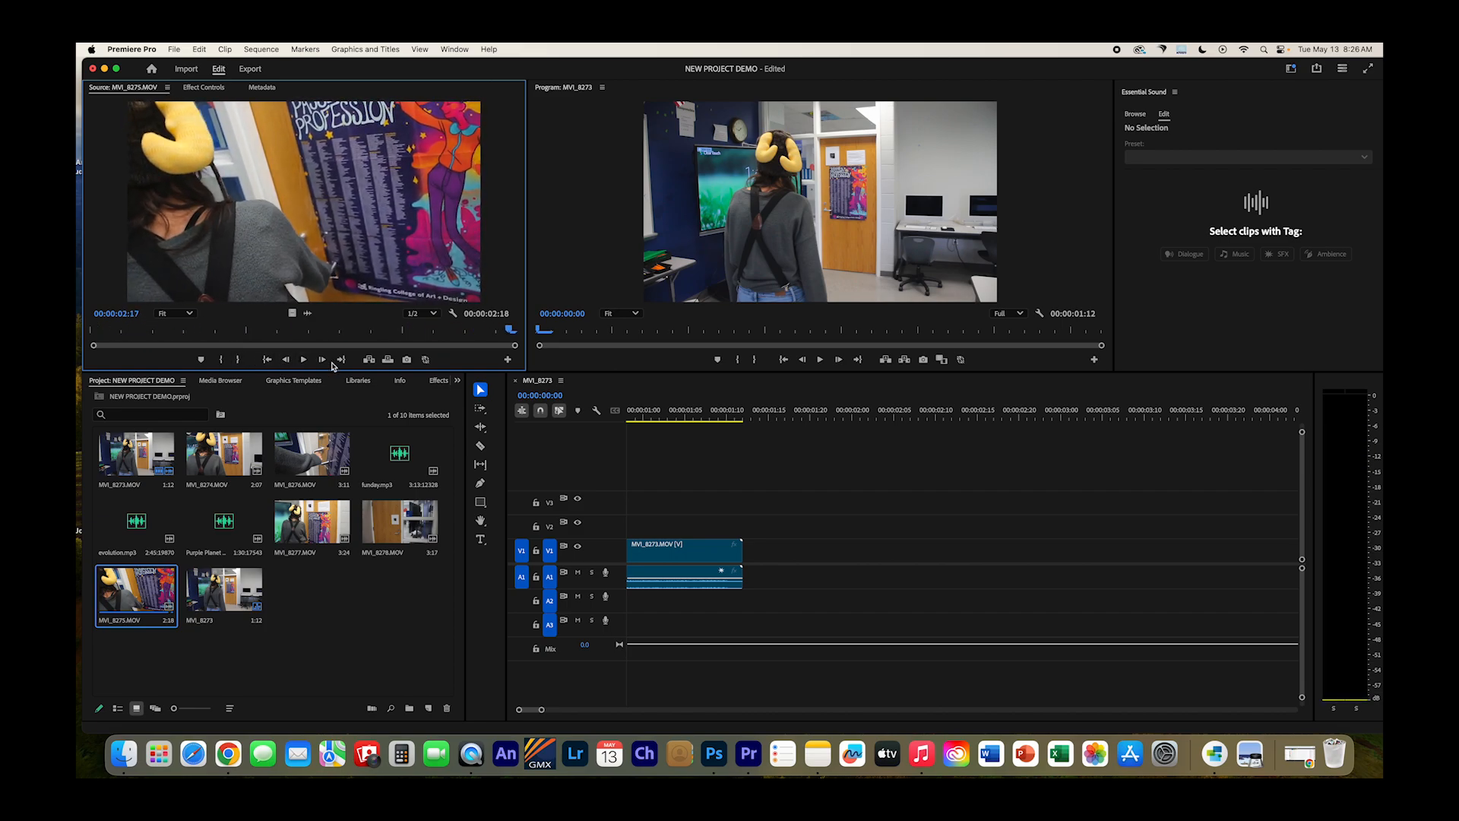
pyautogui.moveTo(508, 319); pyautogui.dragTo(92, 318)
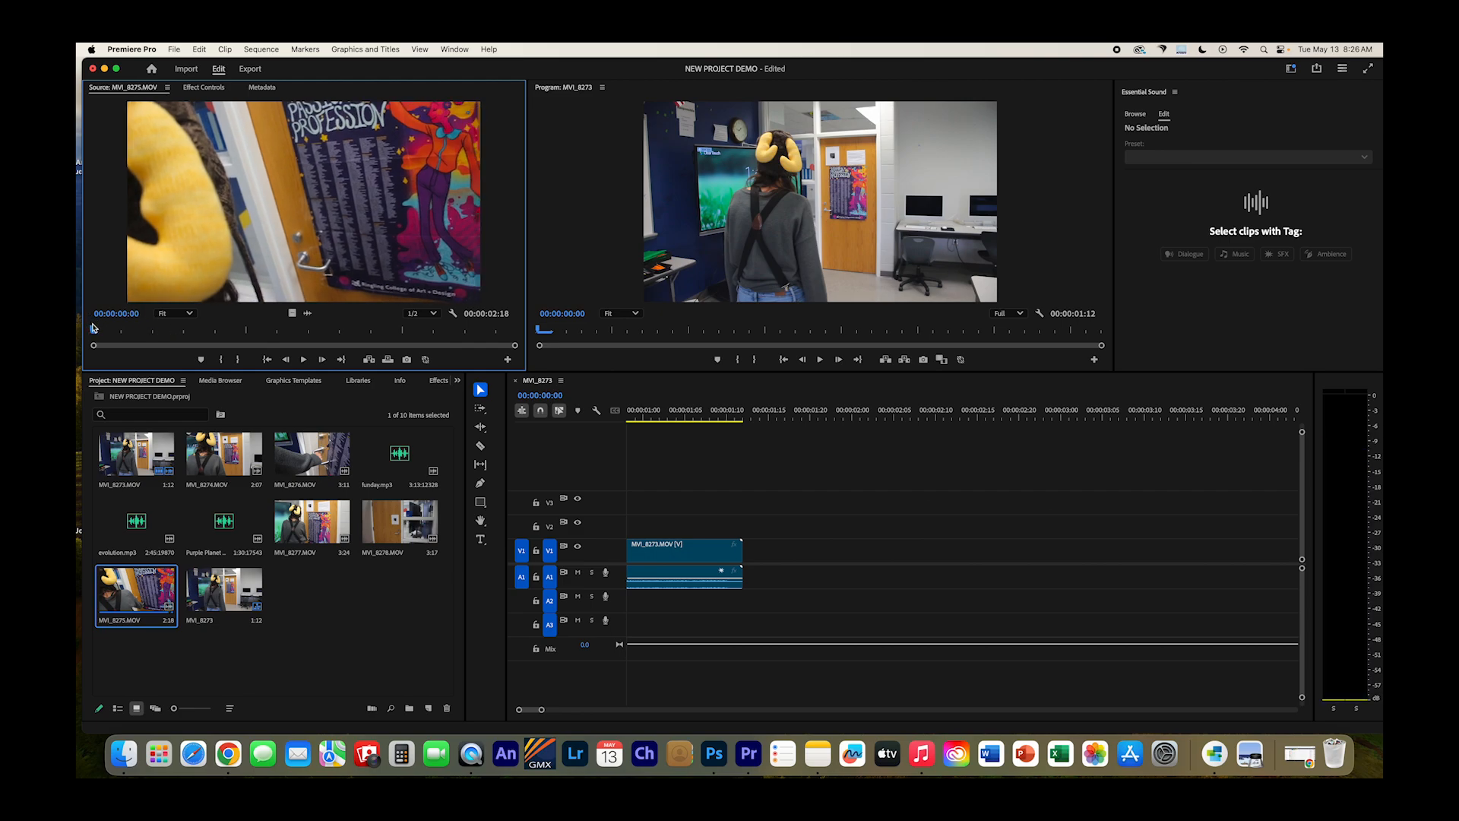
pyautogui.moveTo(90, 328); pyautogui.dragTo(271, 349)
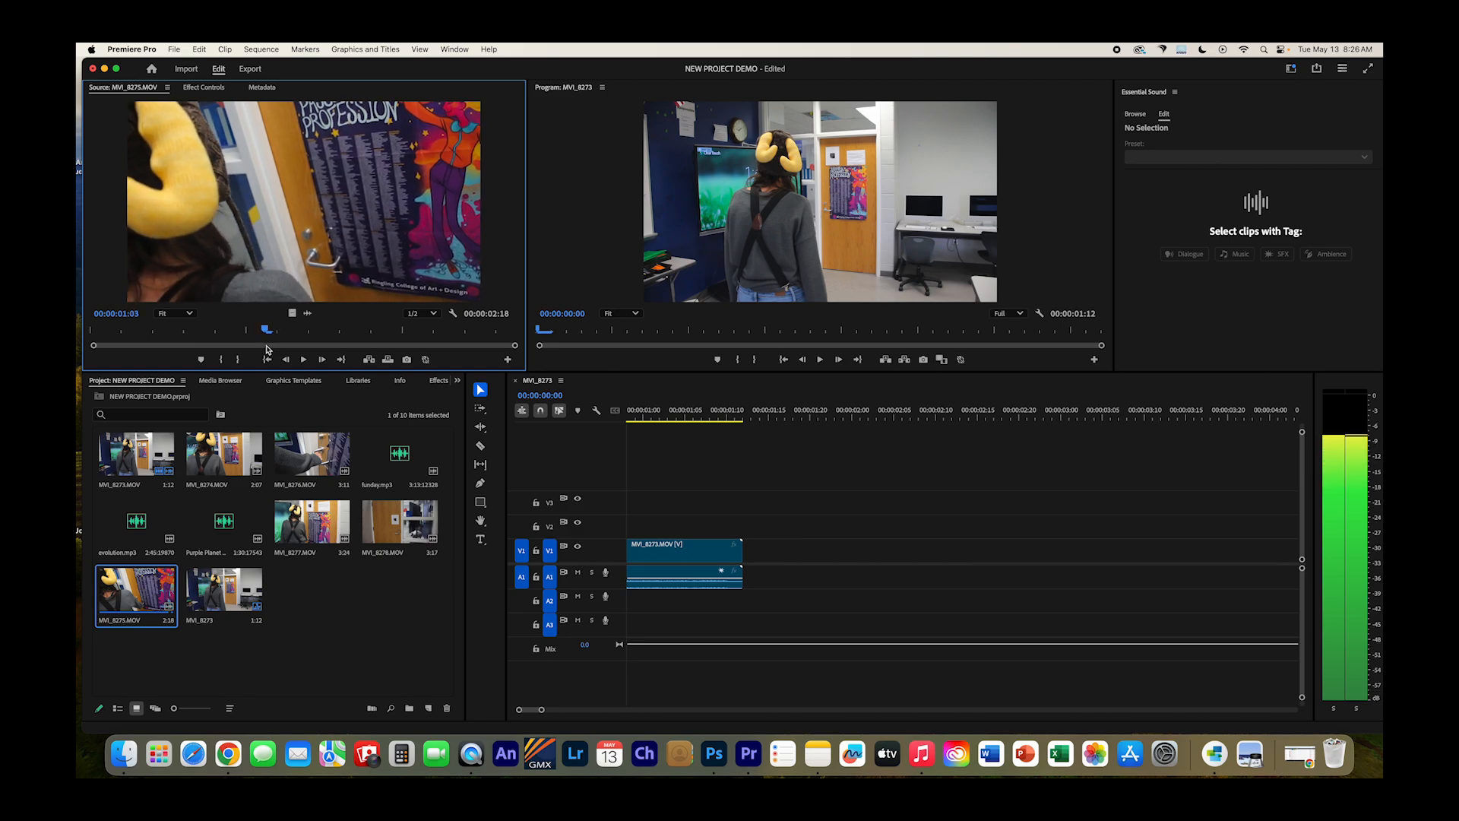
pyautogui.click(203, 328)
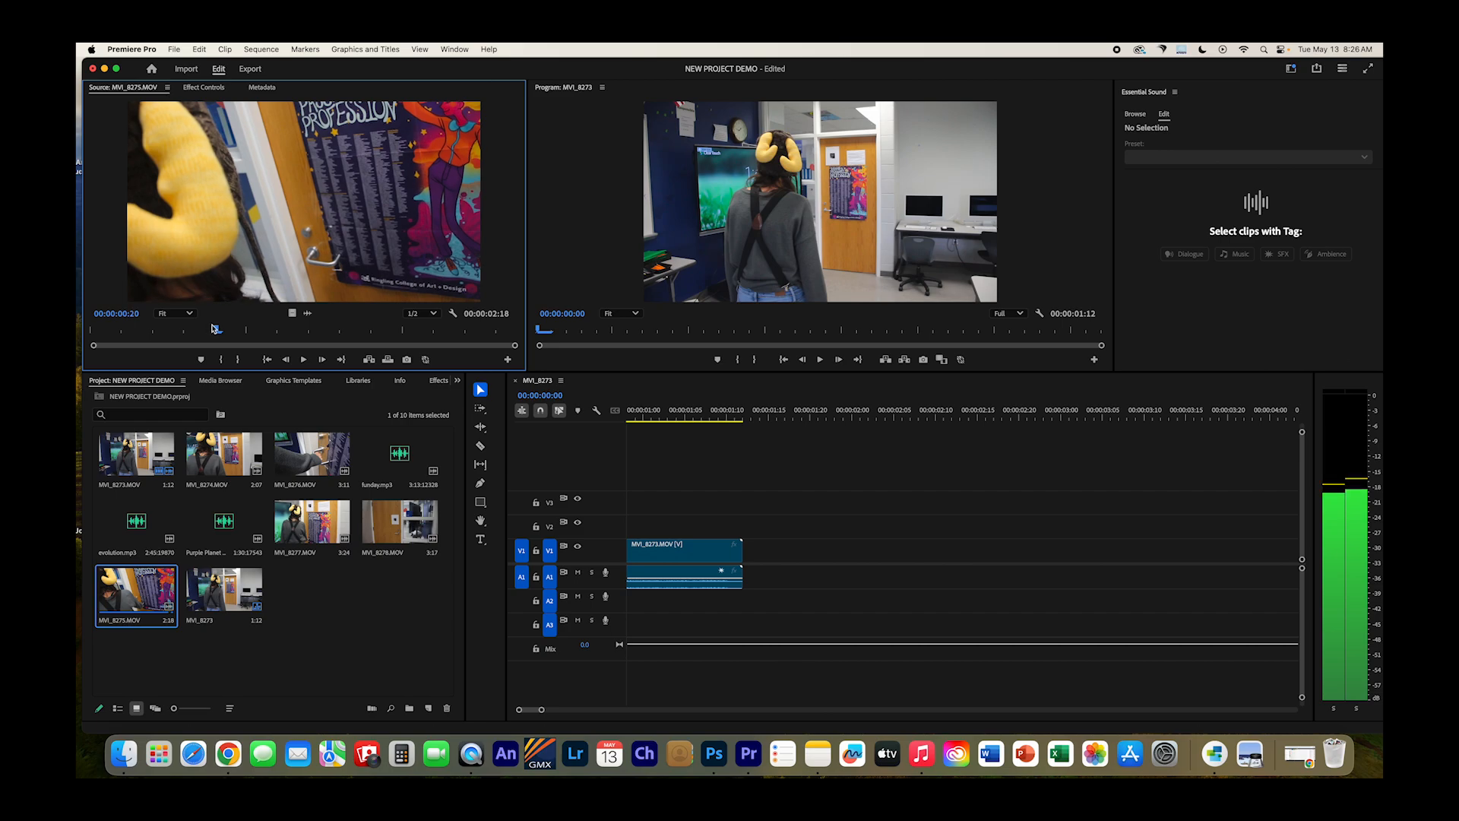
pyautogui.click(221, 329)
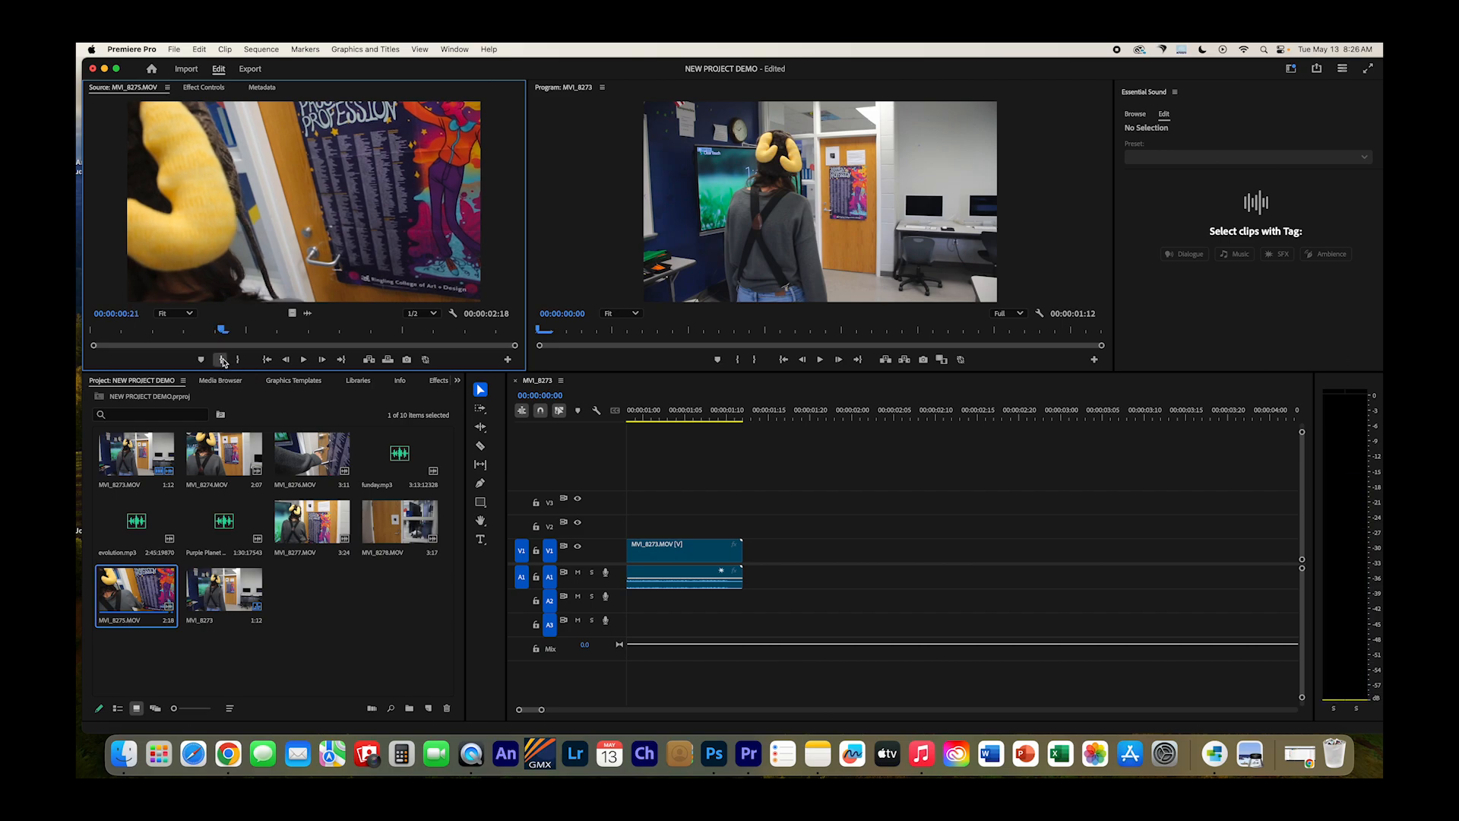
pyautogui.click(224, 359)
# Step: Mark an out point at 00:00:00:21 in MVI_8275.MOV and place the trimmed clip shortly after MVI_8273.MOV on tracks V1 and A1
pyautogui.click(295, 328)
pyautogui.moveTo(295, 328); pyautogui.dragTo(431, 330)
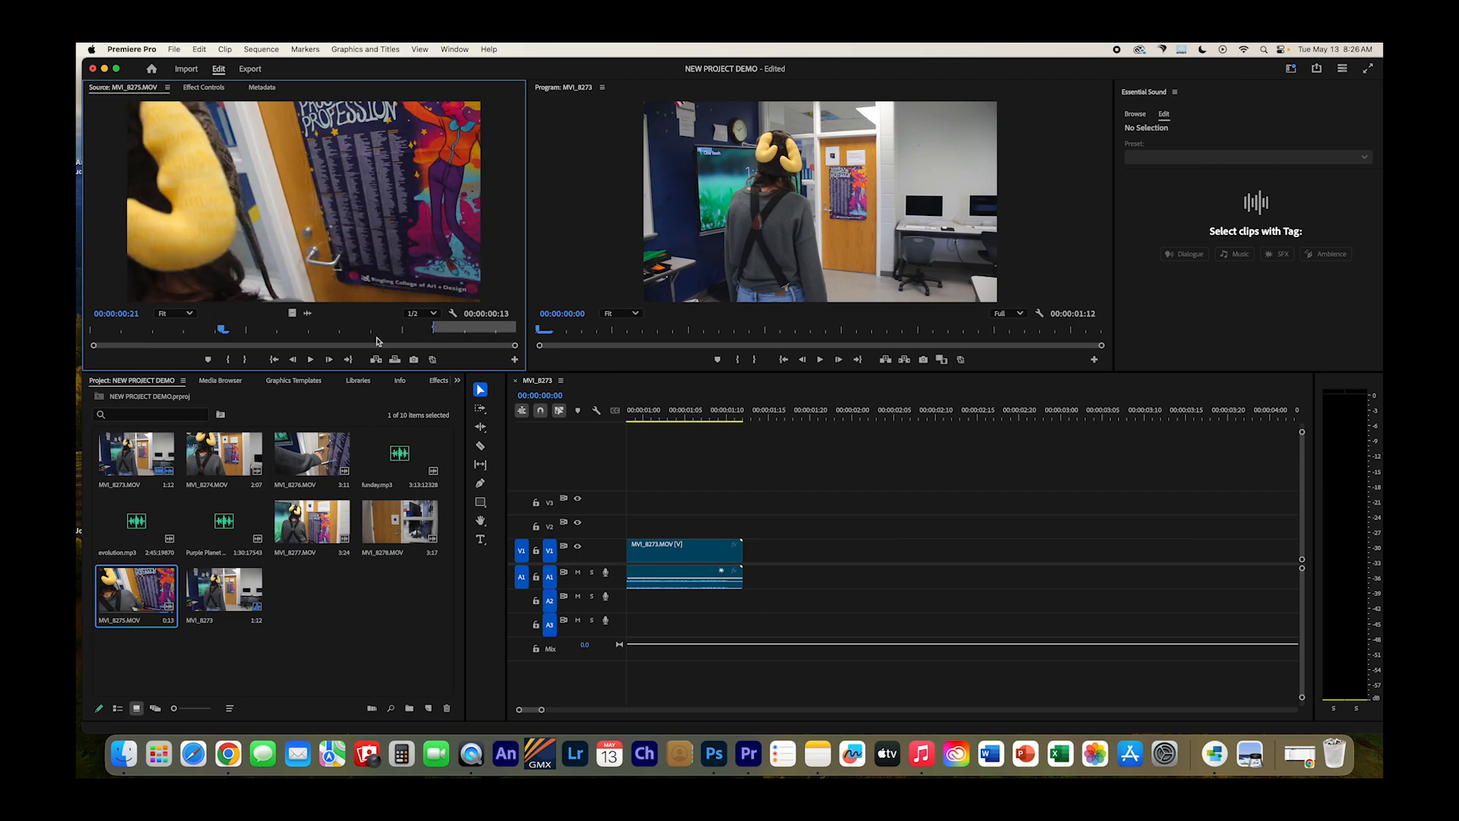
pyautogui.click(244, 359)
pyautogui.moveTo(293, 255); pyautogui.dragTo(760, 557)
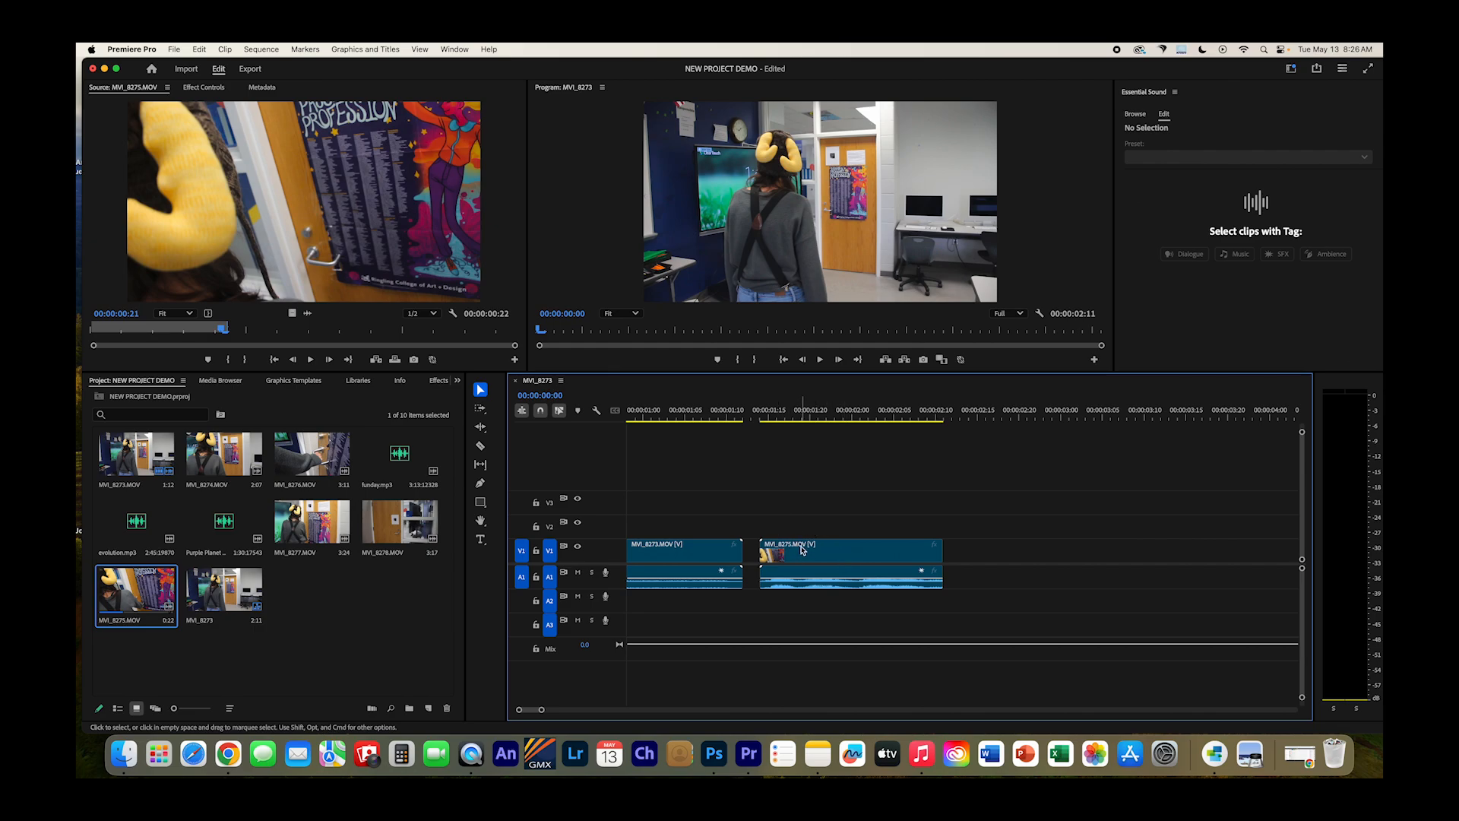
# Step: Try sliding MVI_8275.MOV earlier so it overlaps the end of MVI_8273.MOV, and scrub across the cut
pyautogui.click(811, 552)
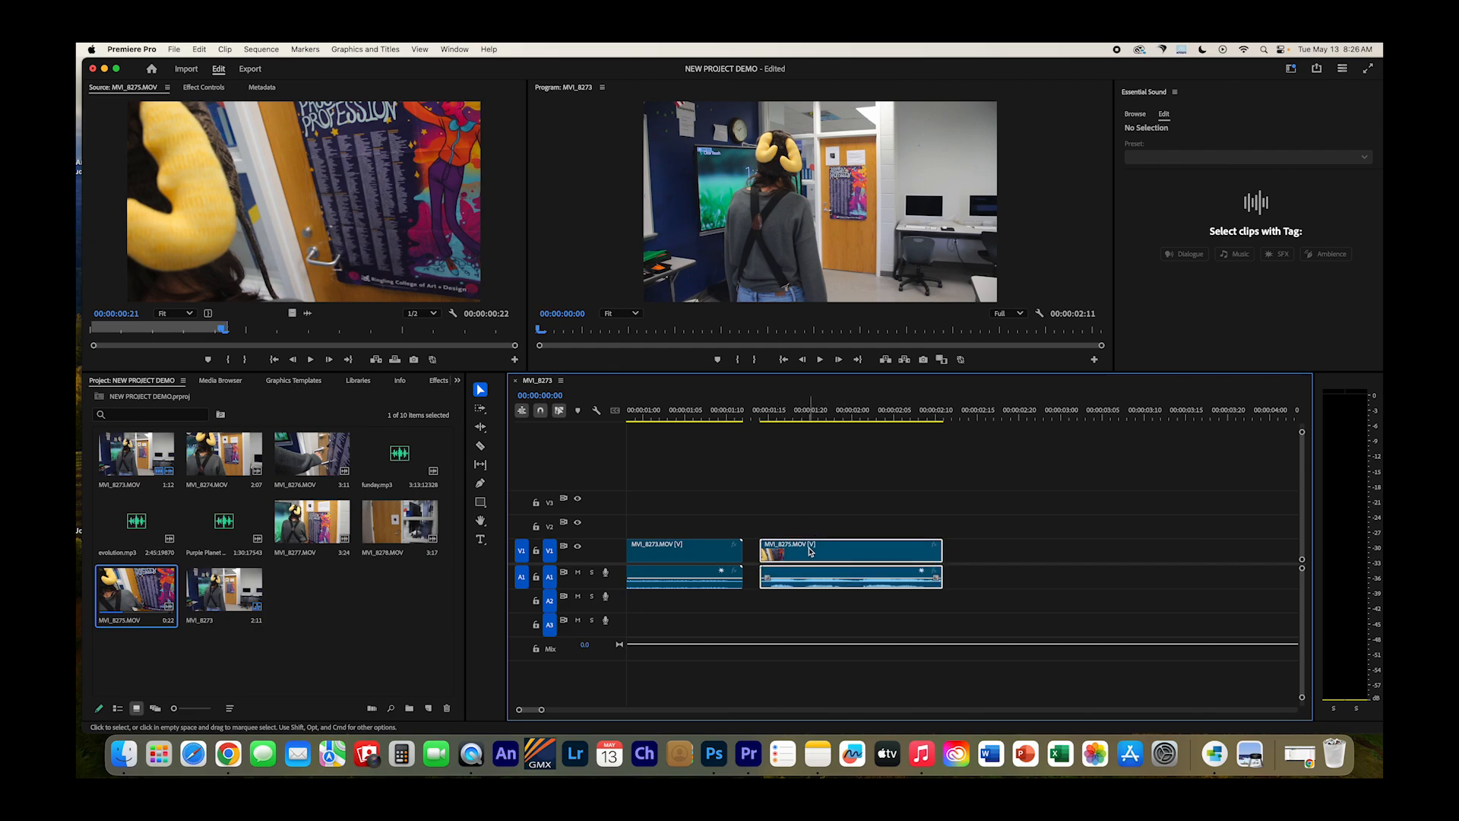
pyautogui.moveTo(810, 551); pyautogui.dragTo(749, 555)
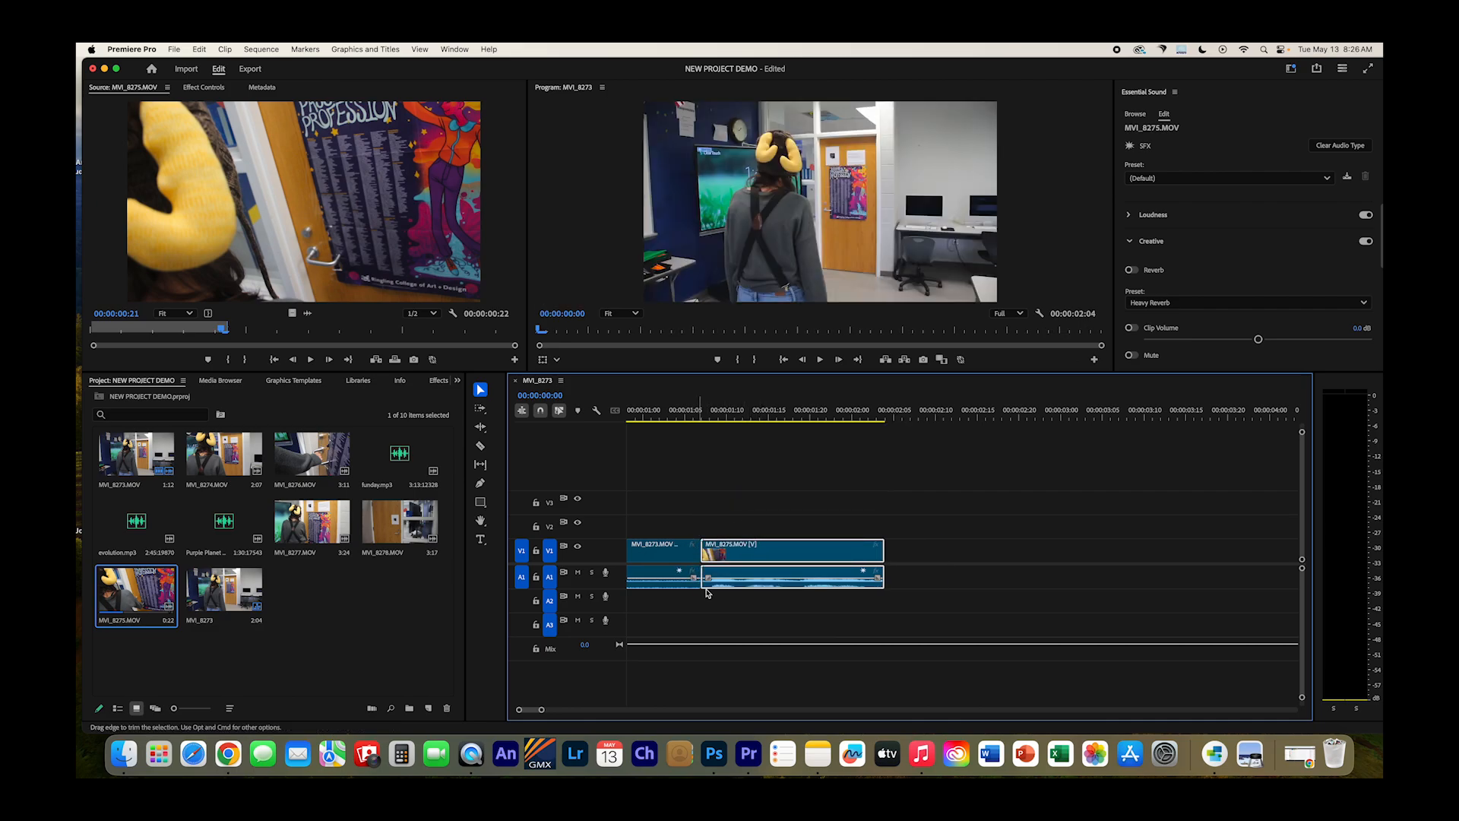
pyautogui.click(710, 418)
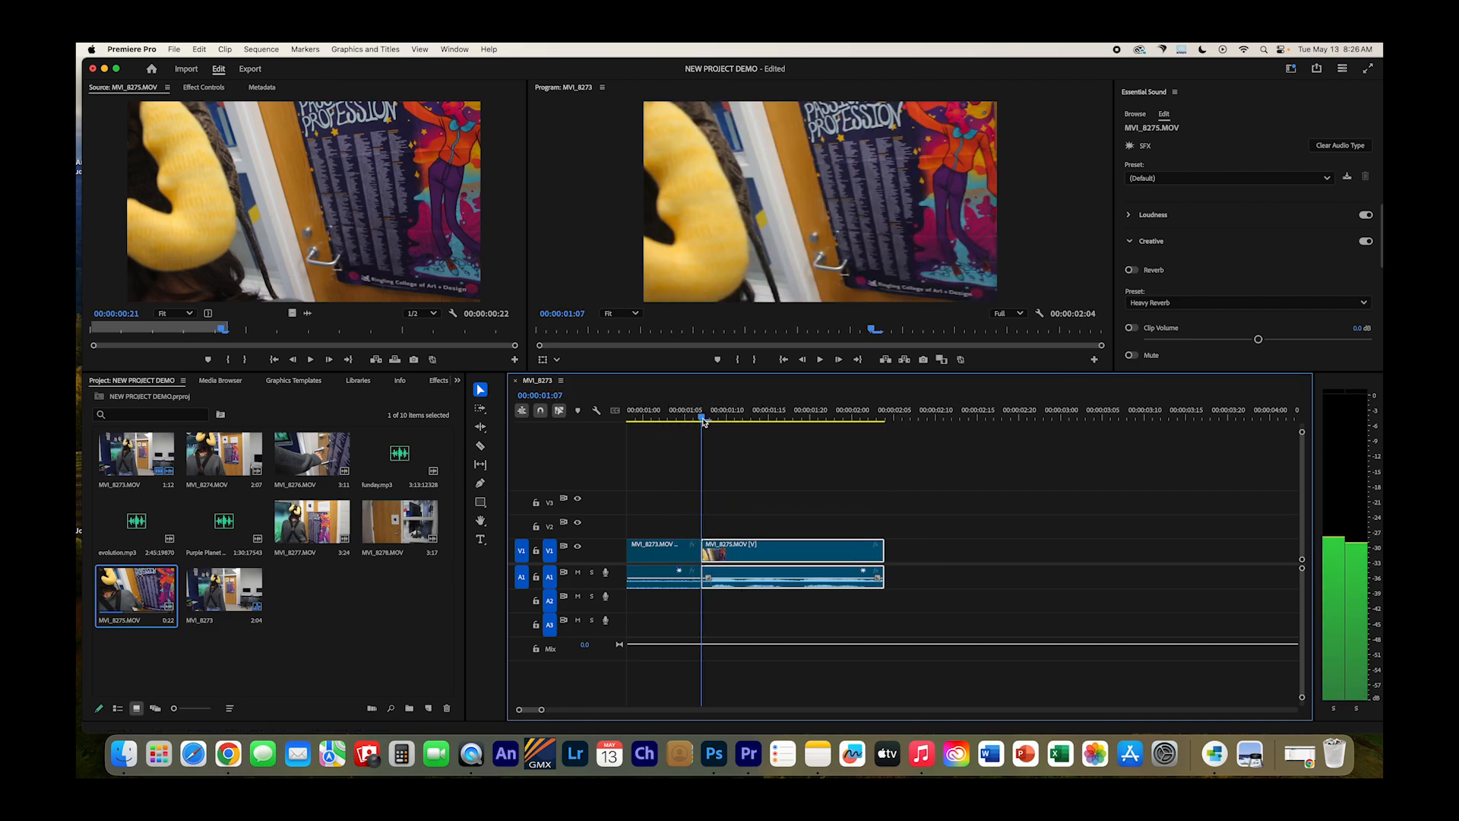
pyautogui.moveTo(713, 422); pyautogui.dragTo(686, 424)
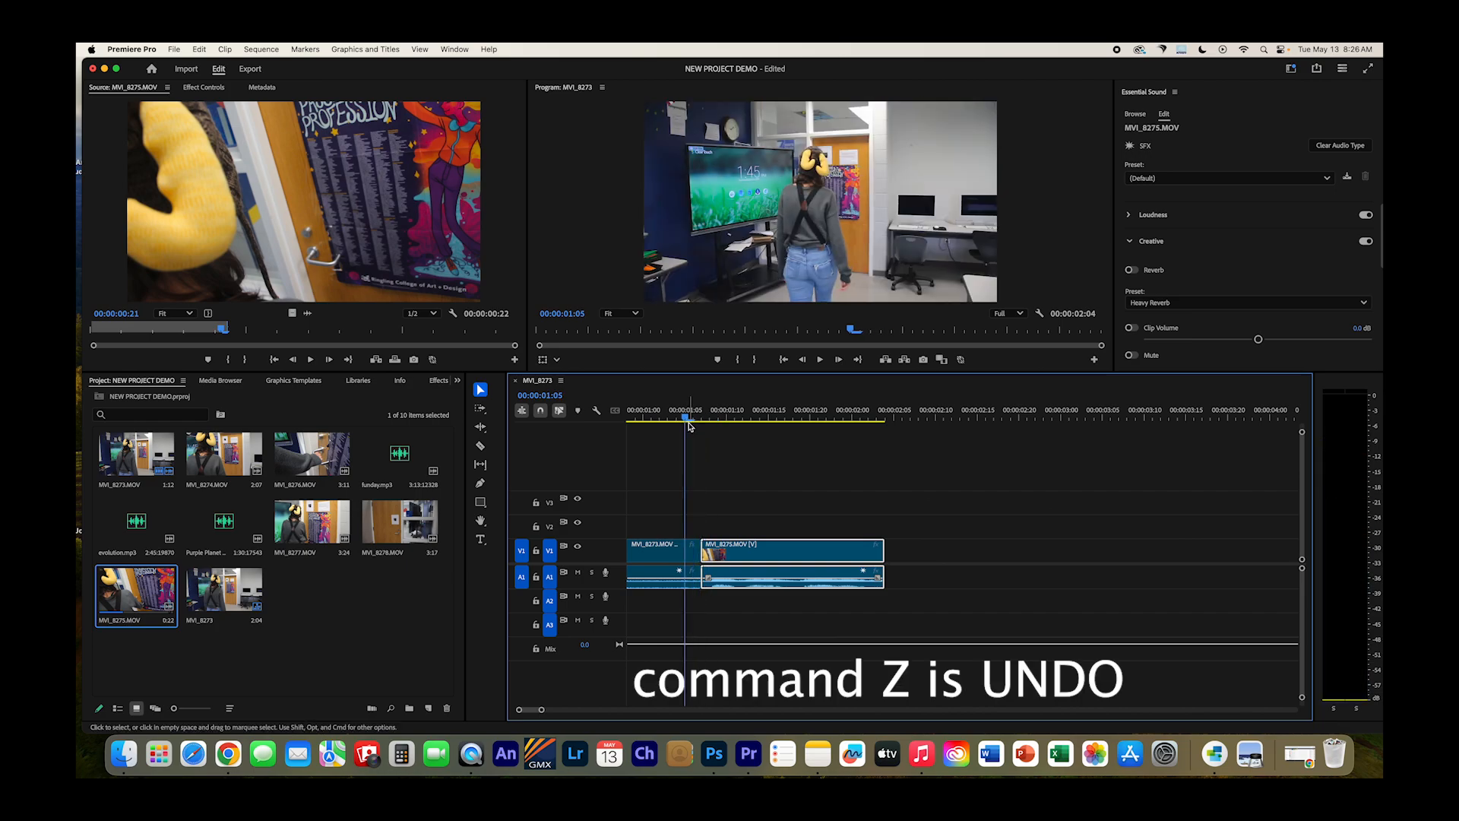
# Step: Undo the overlap and the earlier placement of MVI_8275.MOV, and place its 13-frame source range a little after MVI_8273.MOV
pyautogui.press('cmd+z')
pyautogui.press('cmd+z')
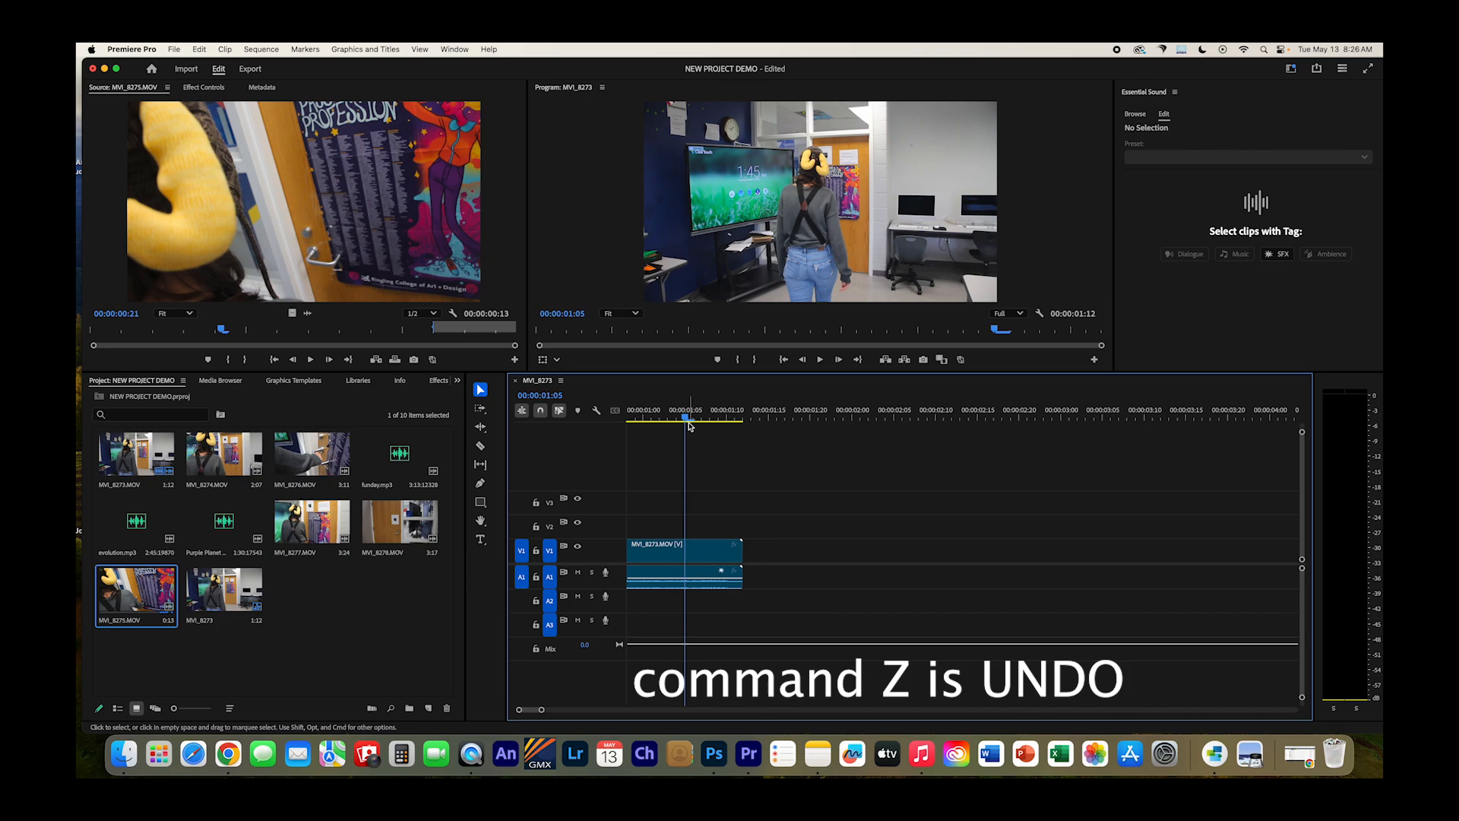
pyautogui.moveTo(303, 226); pyautogui.dragTo(775, 566)
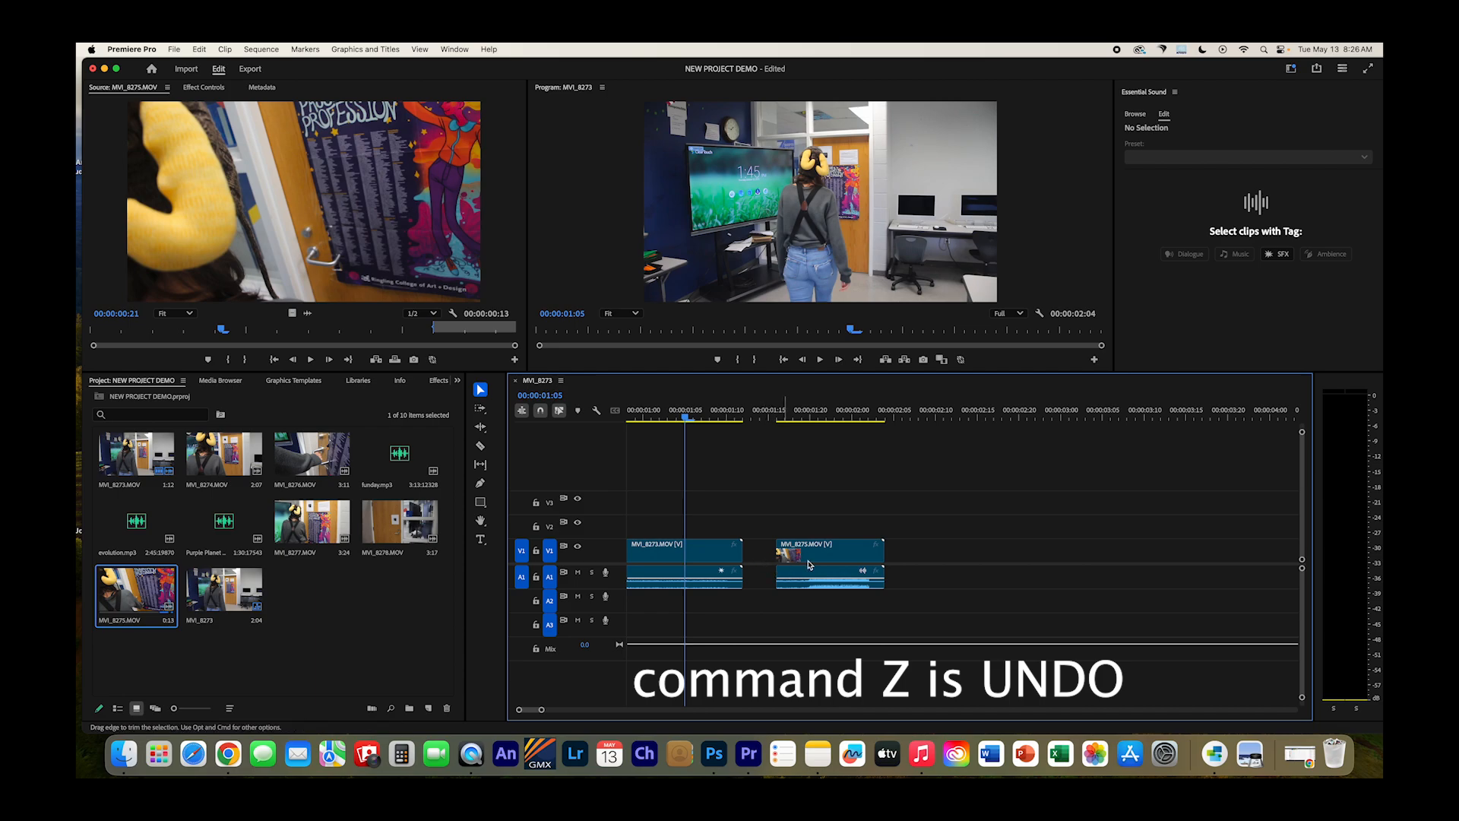
# Step: Delete the gap between MVI_8273.MOV and MVI_8275.MOV and scrub across the join
pyautogui.click(761, 558)
pyautogui.press('Delete')
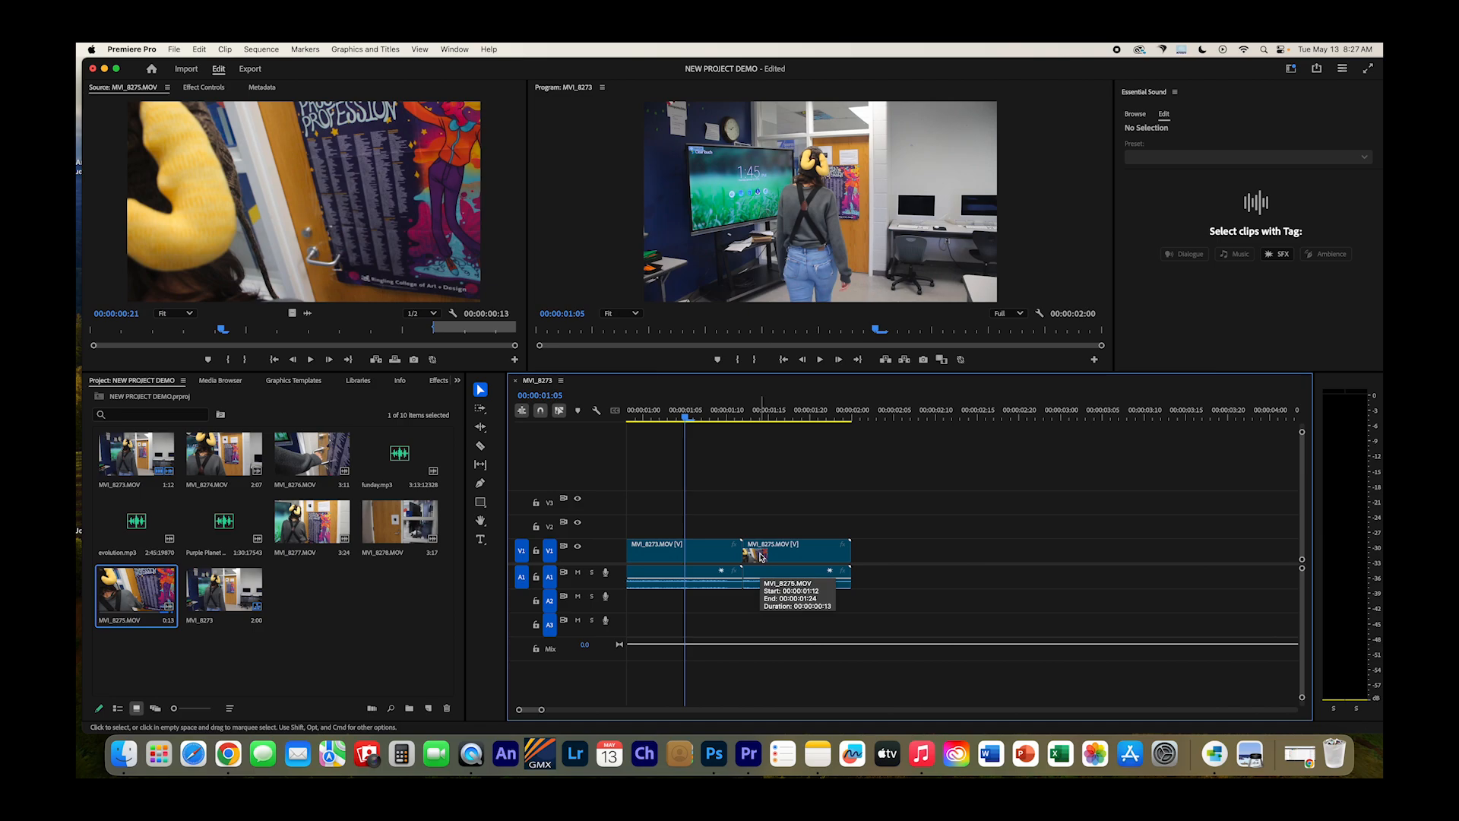
pyautogui.moveTo(707, 418); pyautogui.dragTo(821, 436)
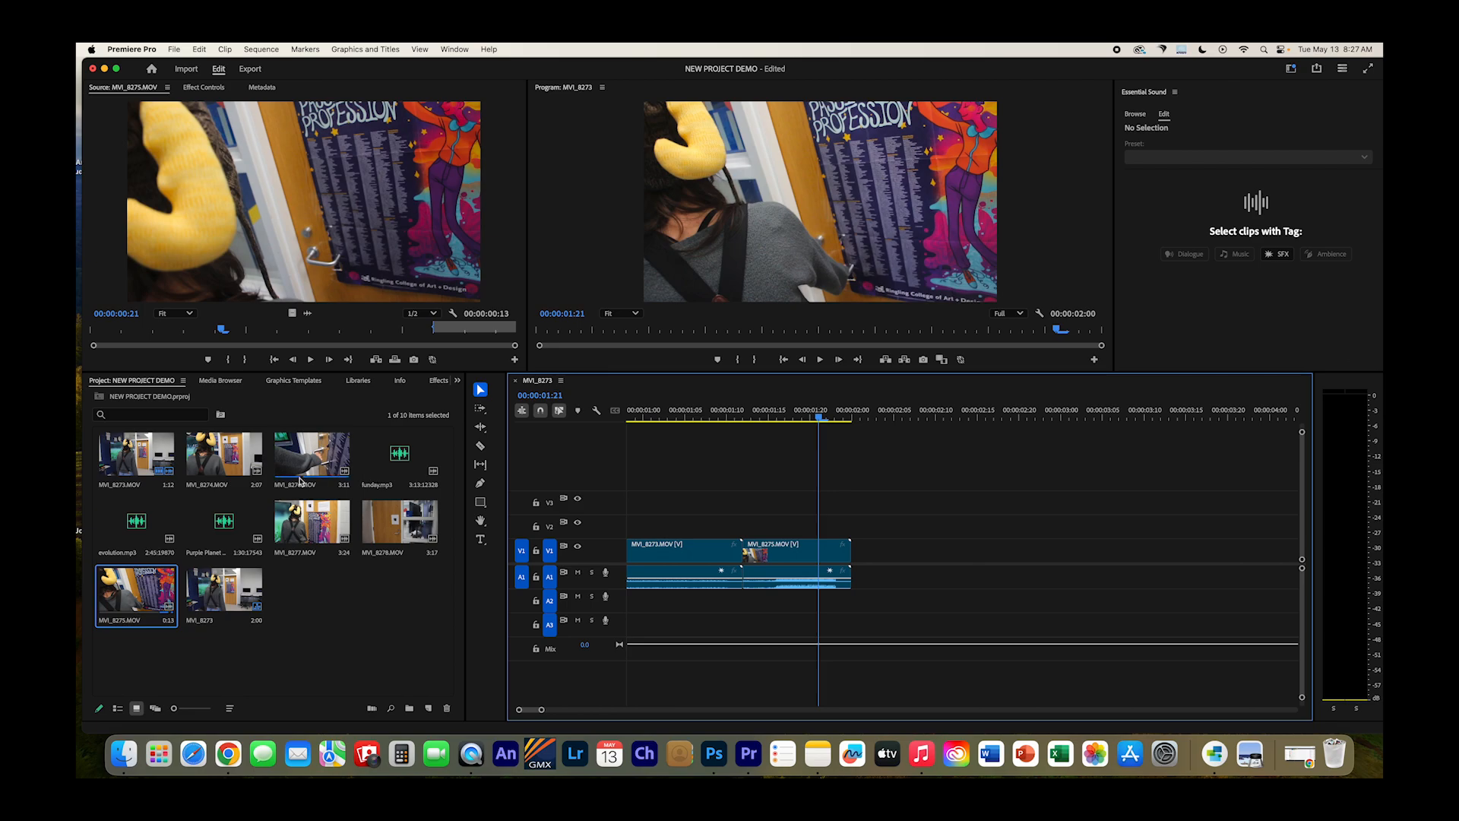
# Step: Mark a 00:00:01:16 range of MVI_8276.MOV ending at 00:00:03:06 and place it directly after MVI_8275.MOV
pyautogui.doubleClick(311, 456)
pyautogui.moveTo(246, 336); pyautogui.dragTo(491, 349)
pyautogui.click(221, 361)
pyautogui.press('o')
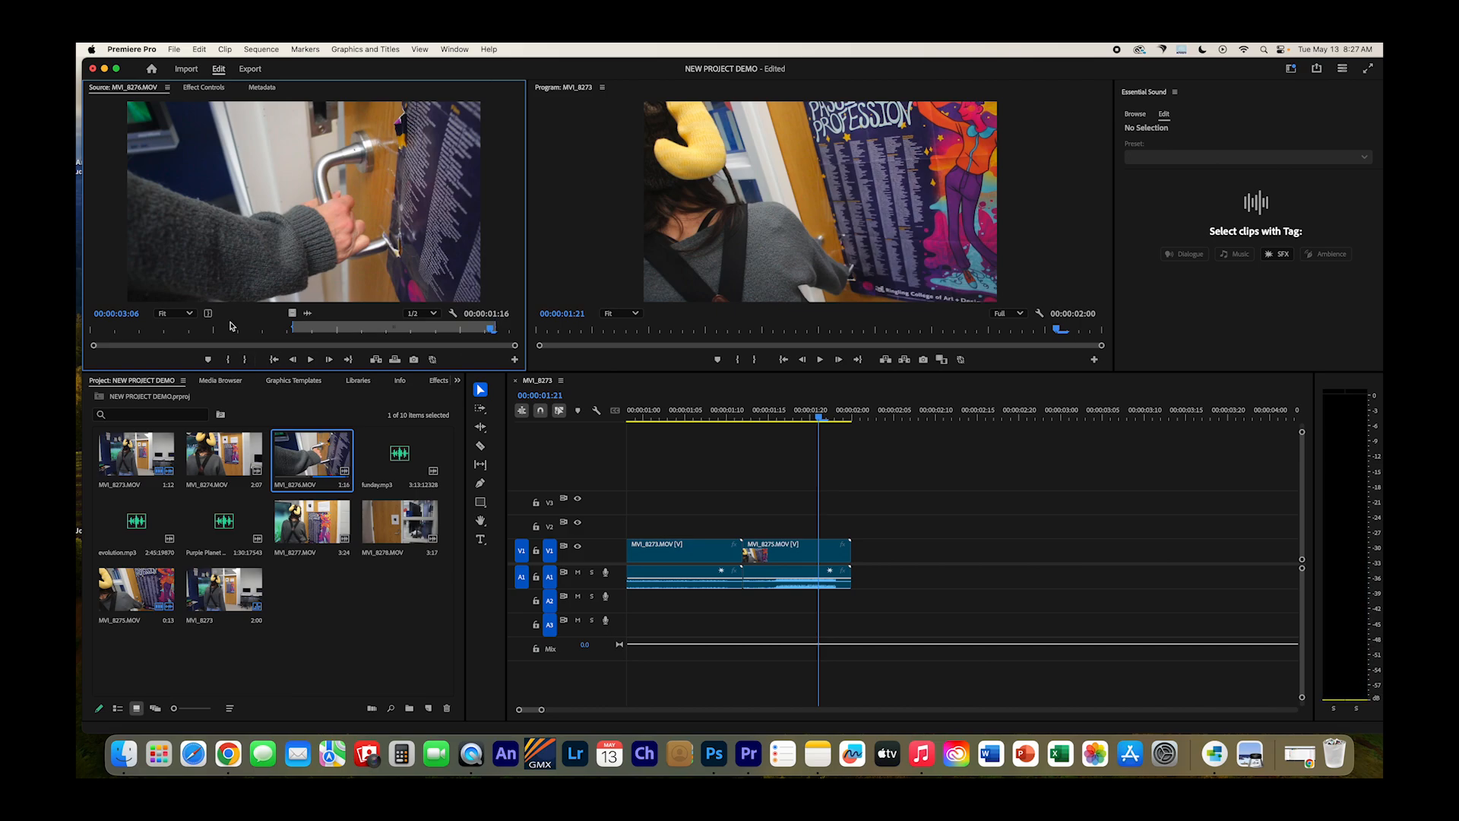
pyautogui.moveTo(304, 201); pyautogui.dragTo(864, 557)
pyautogui.hscroll(5, 865, 557)
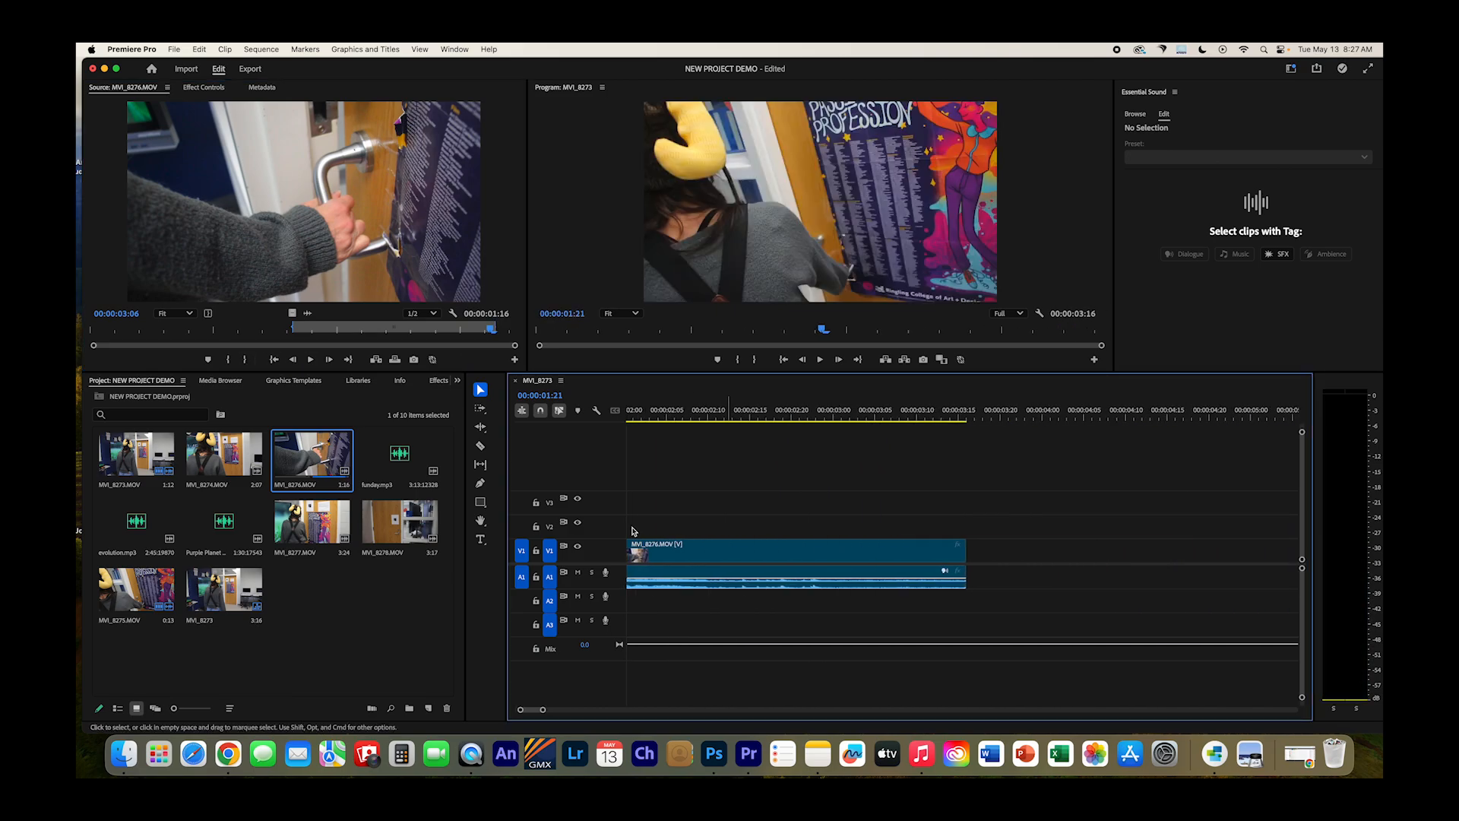
# Step: Mark a 00:00:02:22 range of MVI_8277.MOV ending at 00:00:03:15 and place it just after MVI_8276.MOV
pyautogui.doubleClick(400, 523)
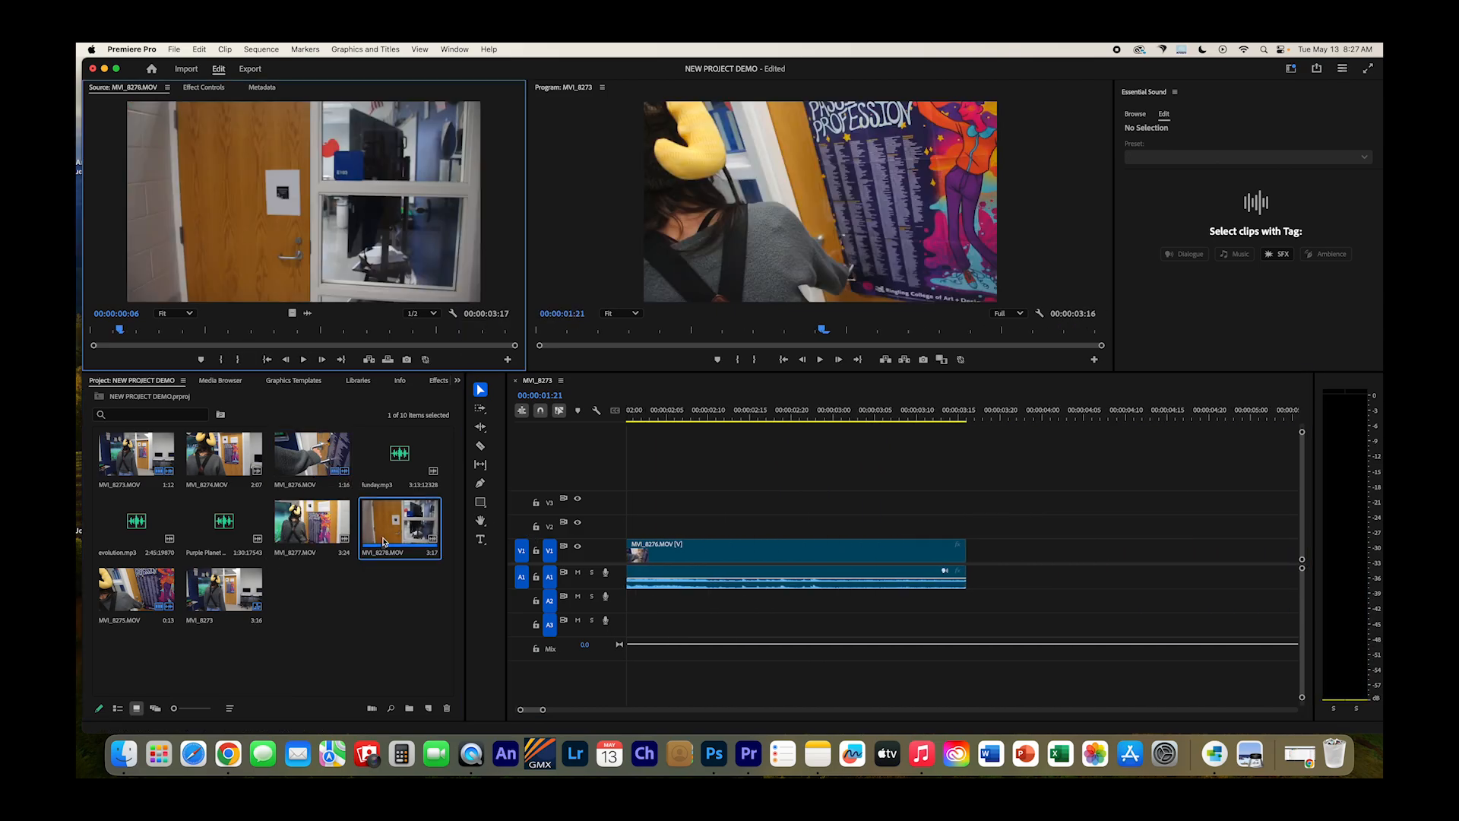
pyautogui.doubleClick(309, 532)
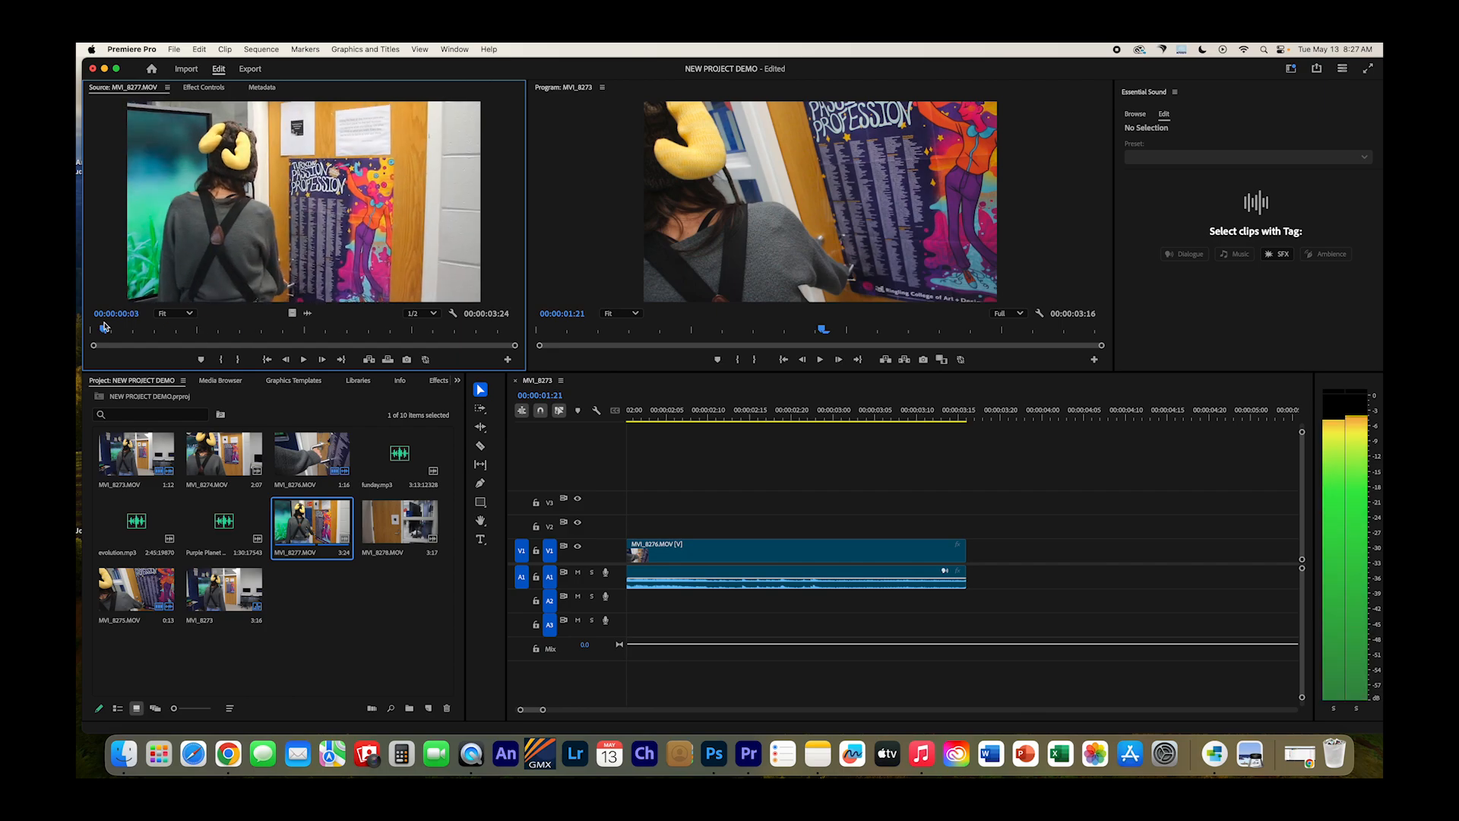
pyautogui.press('space')
pyautogui.moveTo(204, 350); pyautogui.dragTo(478, 332)
pyautogui.press('i')
pyautogui.click(244, 361)
pyautogui.moveTo(282, 254); pyautogui.dragTo(980, 590)
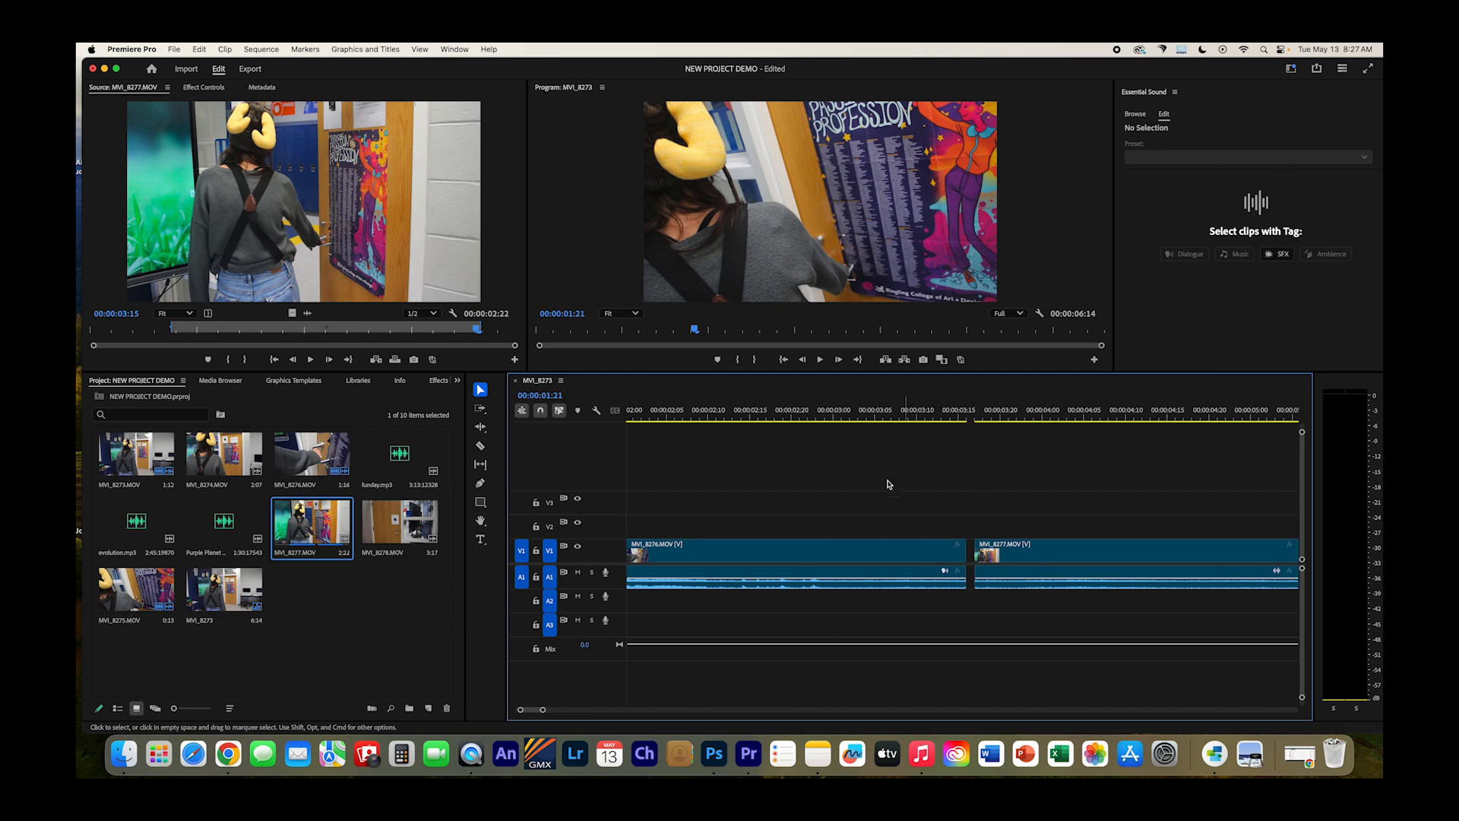
# Step: Close the small gap between MVI_8276.MOV and MVI_8277.MOV in the timeline
pyautogui.hscroll(3, 1009, 547)
pyautogui.hscroll(5, 1007, 546)
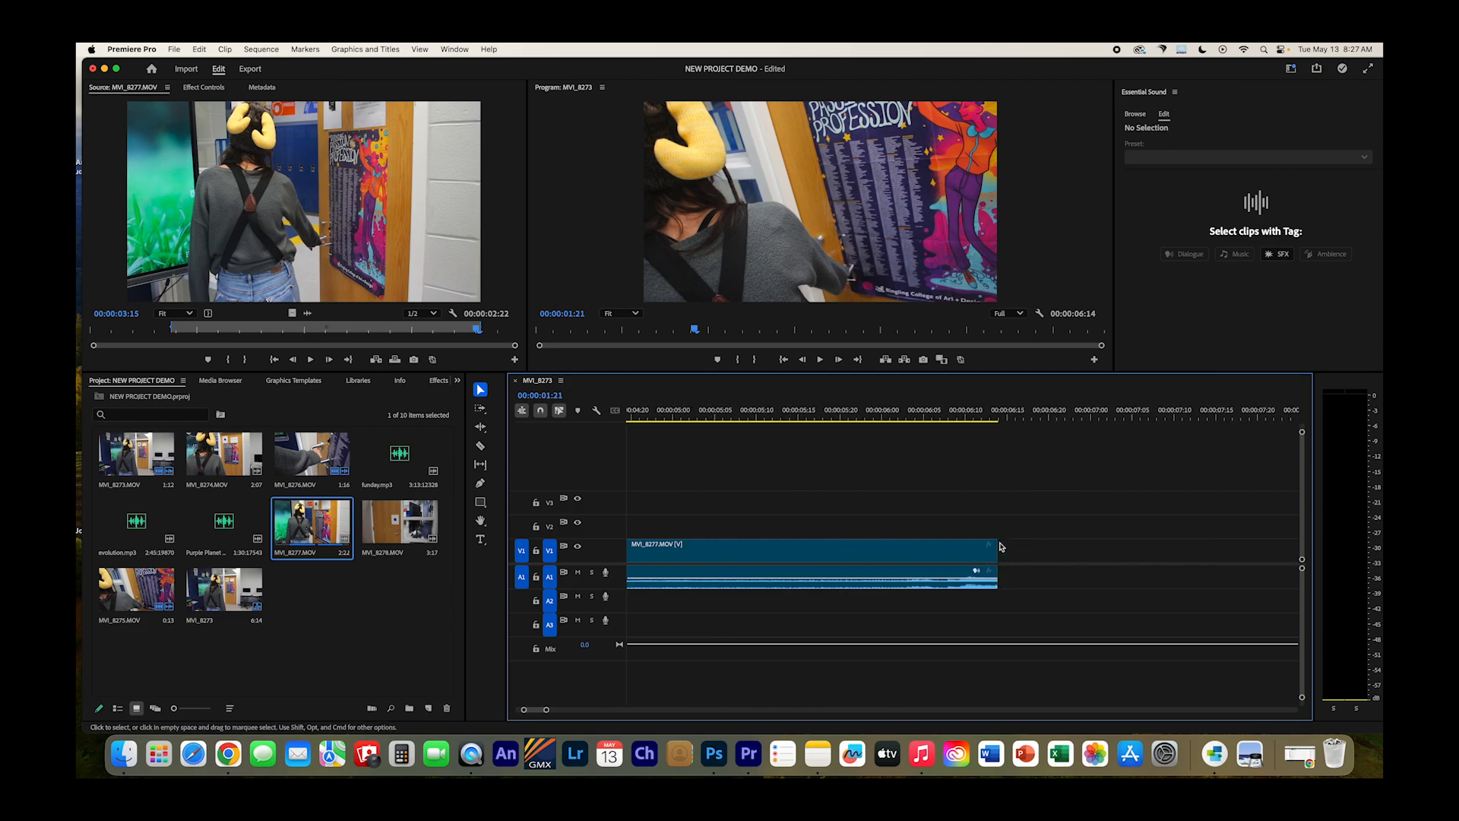
pyautogui.hscroll(-4, 999, 545)
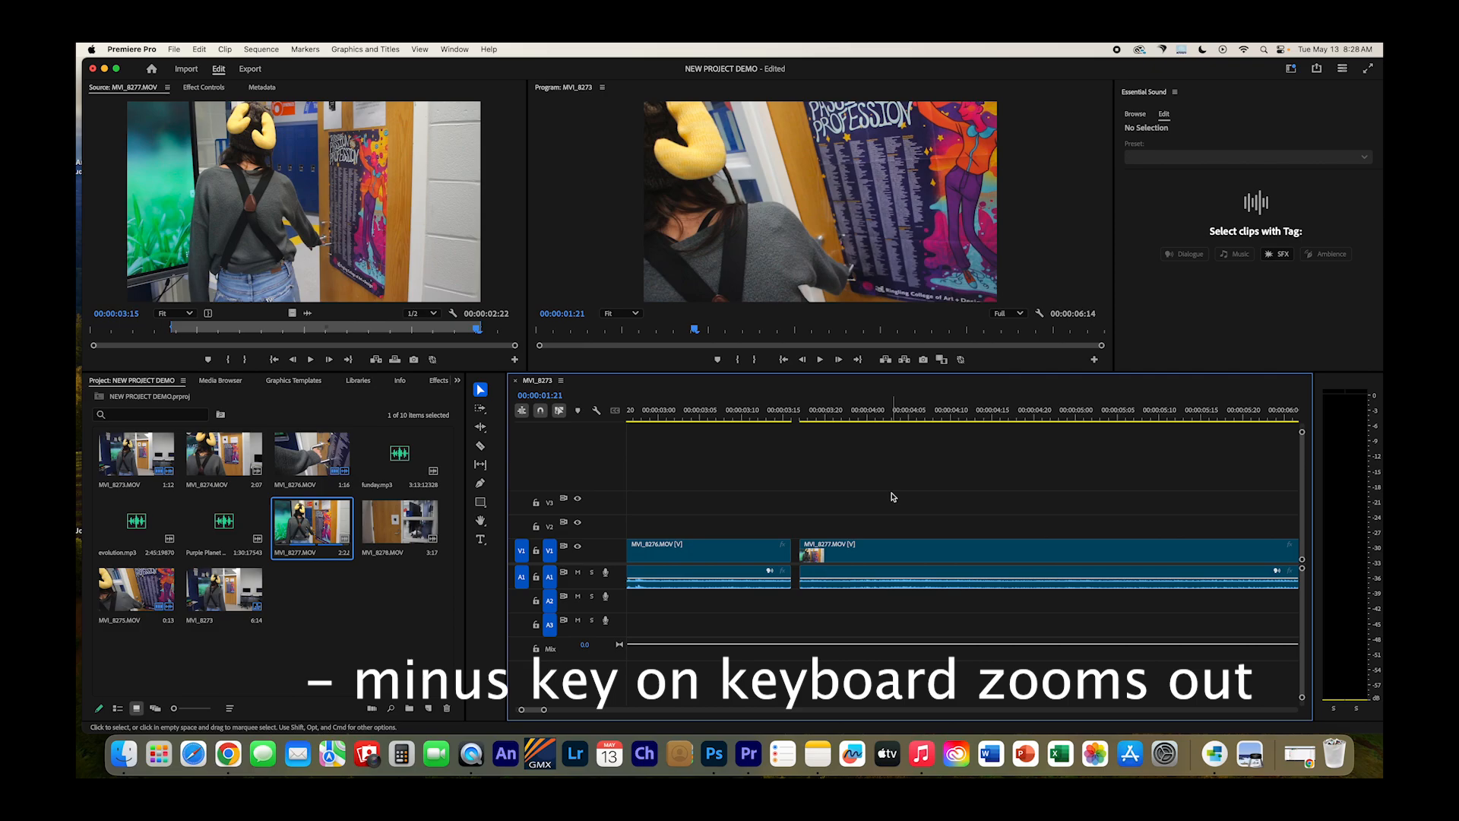
pyautogui.press('-')
pyautogui.press('-')
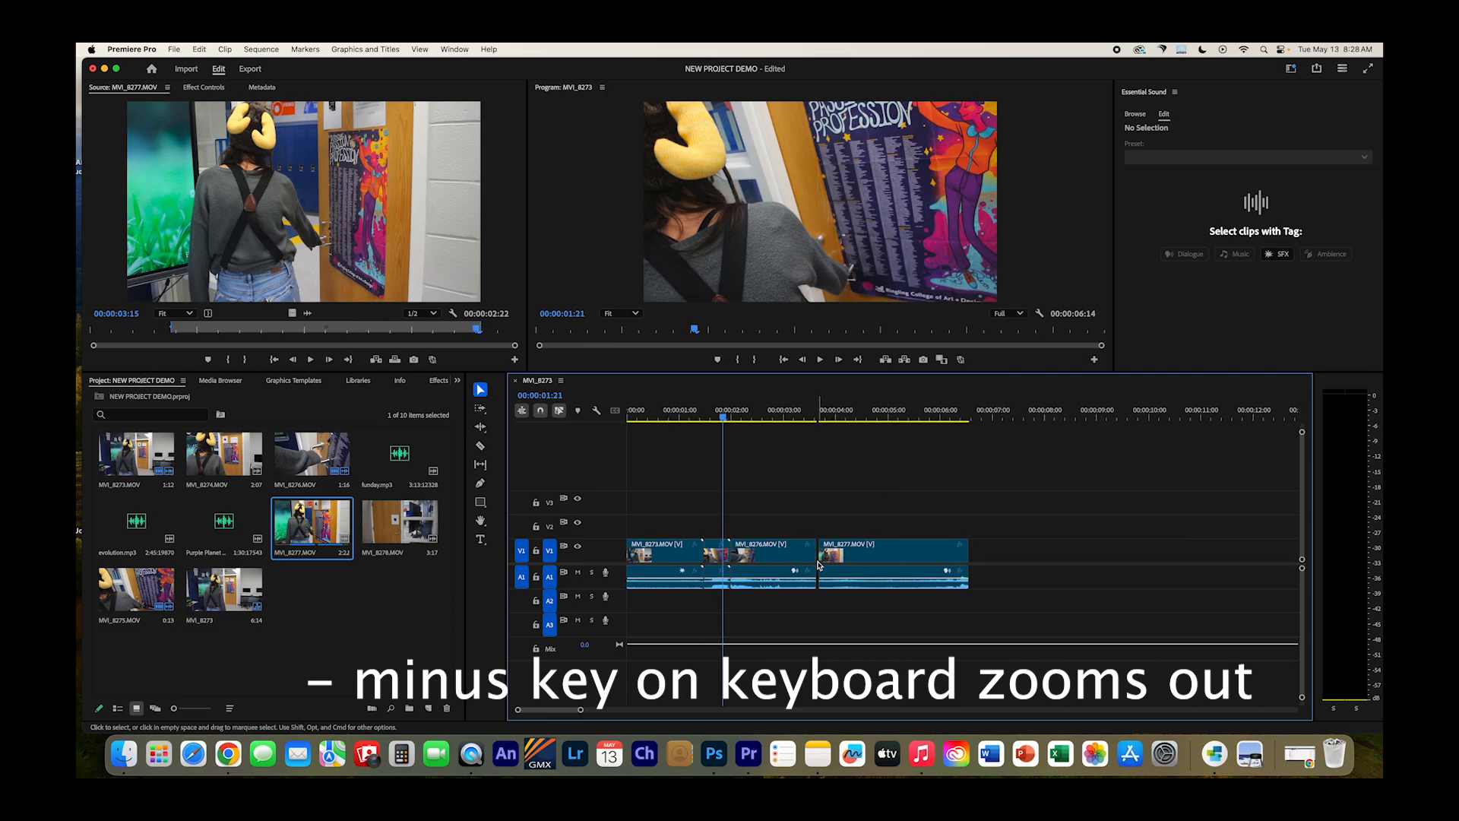
pyautogui.moveTo(819, 564); pyautogui.dragTo(819, 565)
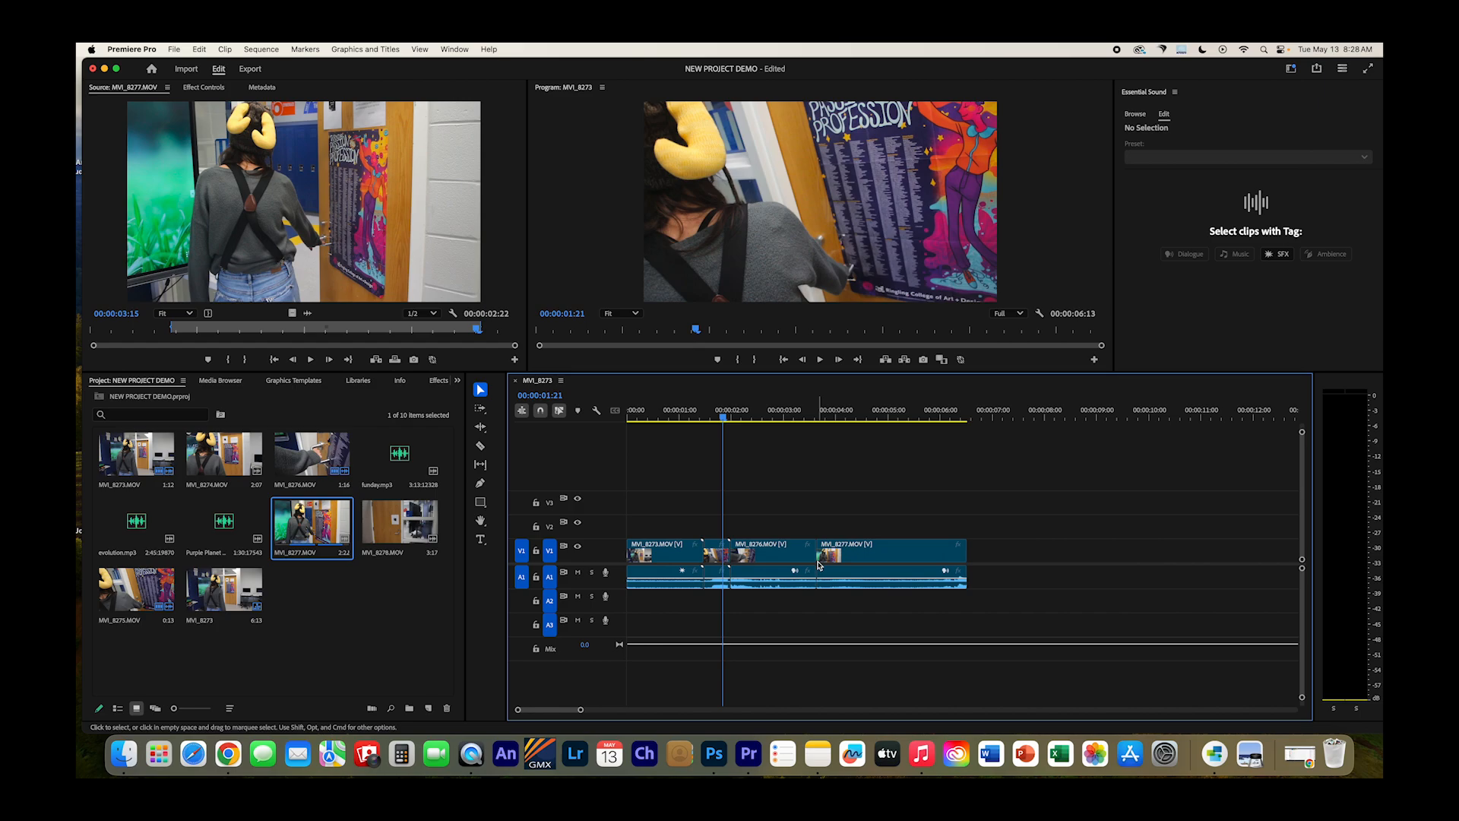
# Step: Mark a four-frame range of MVI_8278.MOV ending at 00:00:02:02 and place it directly after MVI_8277.MOV
pyautogui.doubleClick(400, 522)
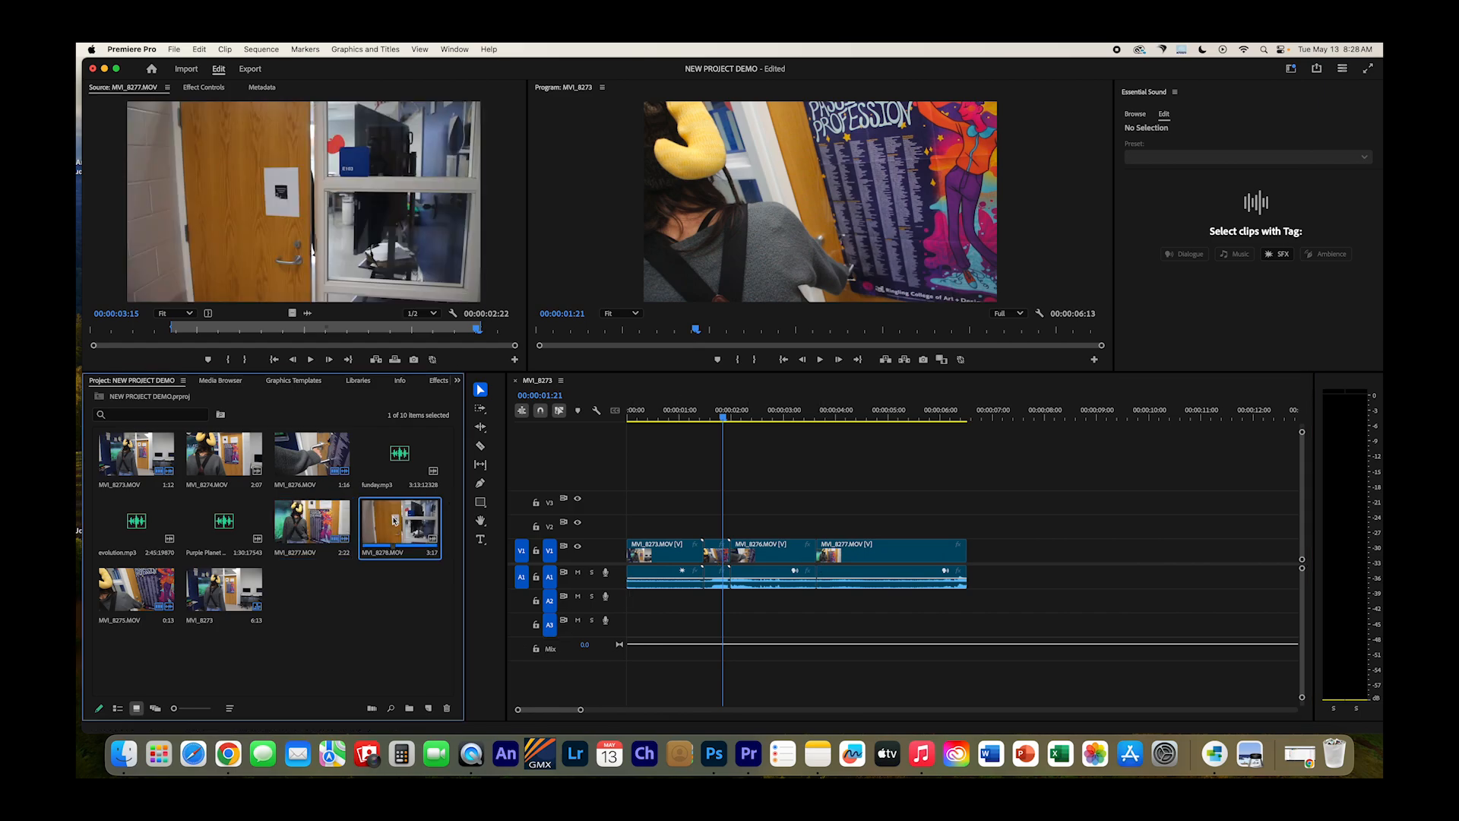
pyautogui.moveTo(269, 333); pyautogui.dragTo(327, 328)
pyautogui.click(220, 360)
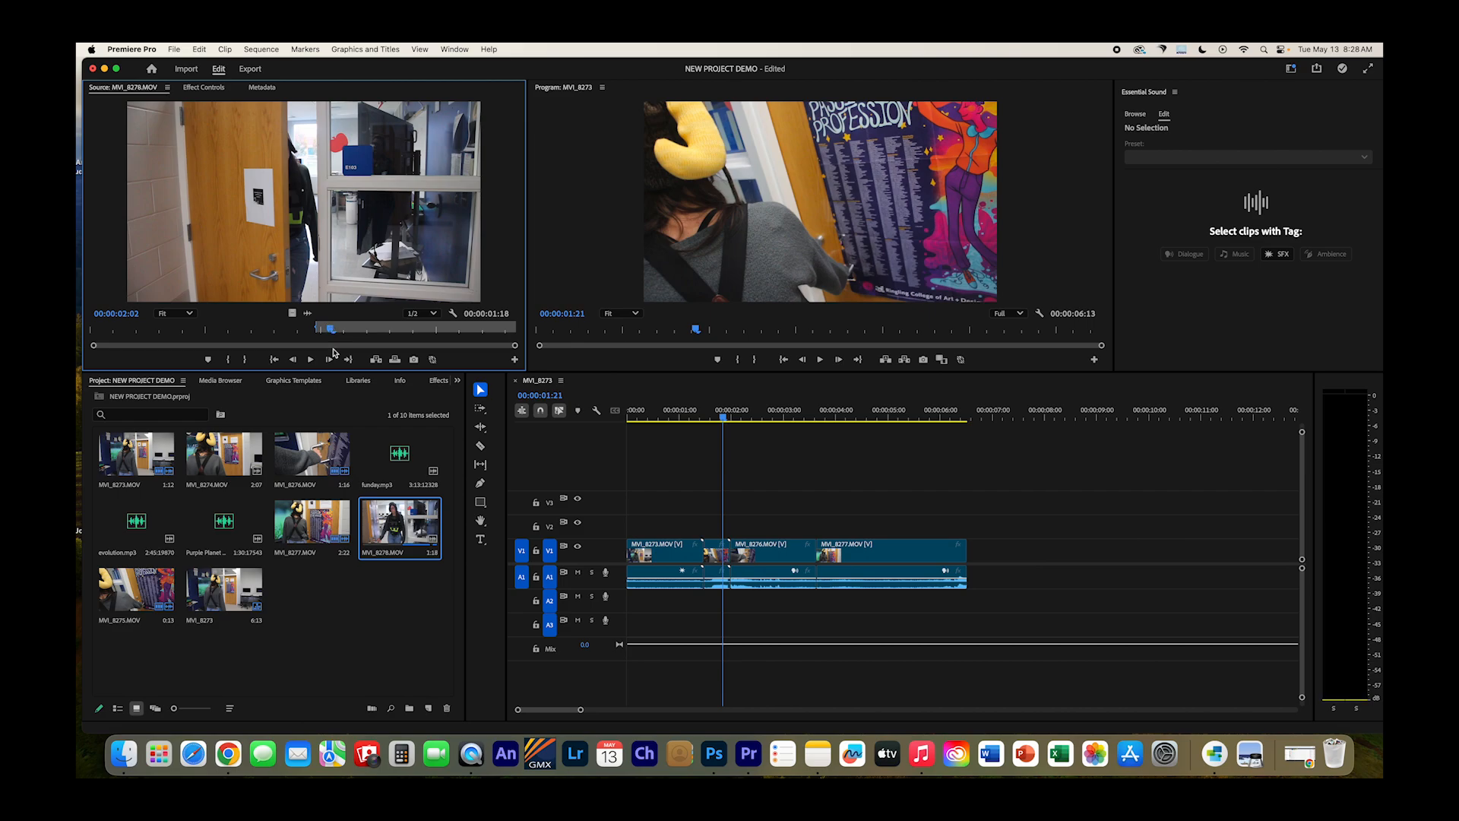
pyautogui.press('o')
pyautogui.moveTo(209, 293); pyautogui.dragTo(982, 559)
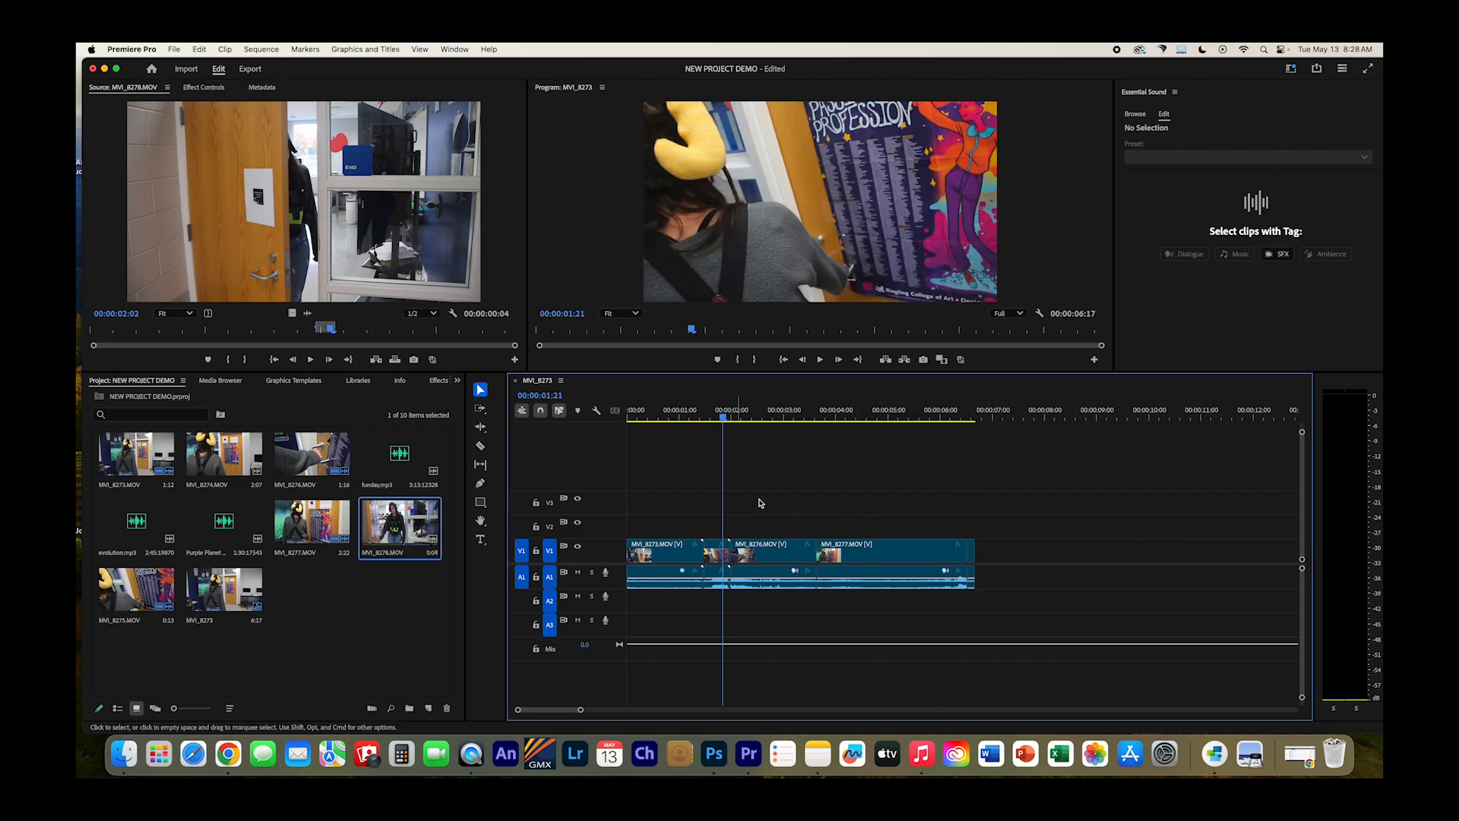
# Step: Unlink the audio and video of MVI_8273.MOV in the timeline and delete its audio from A1
pyautogui.click(663, 556)
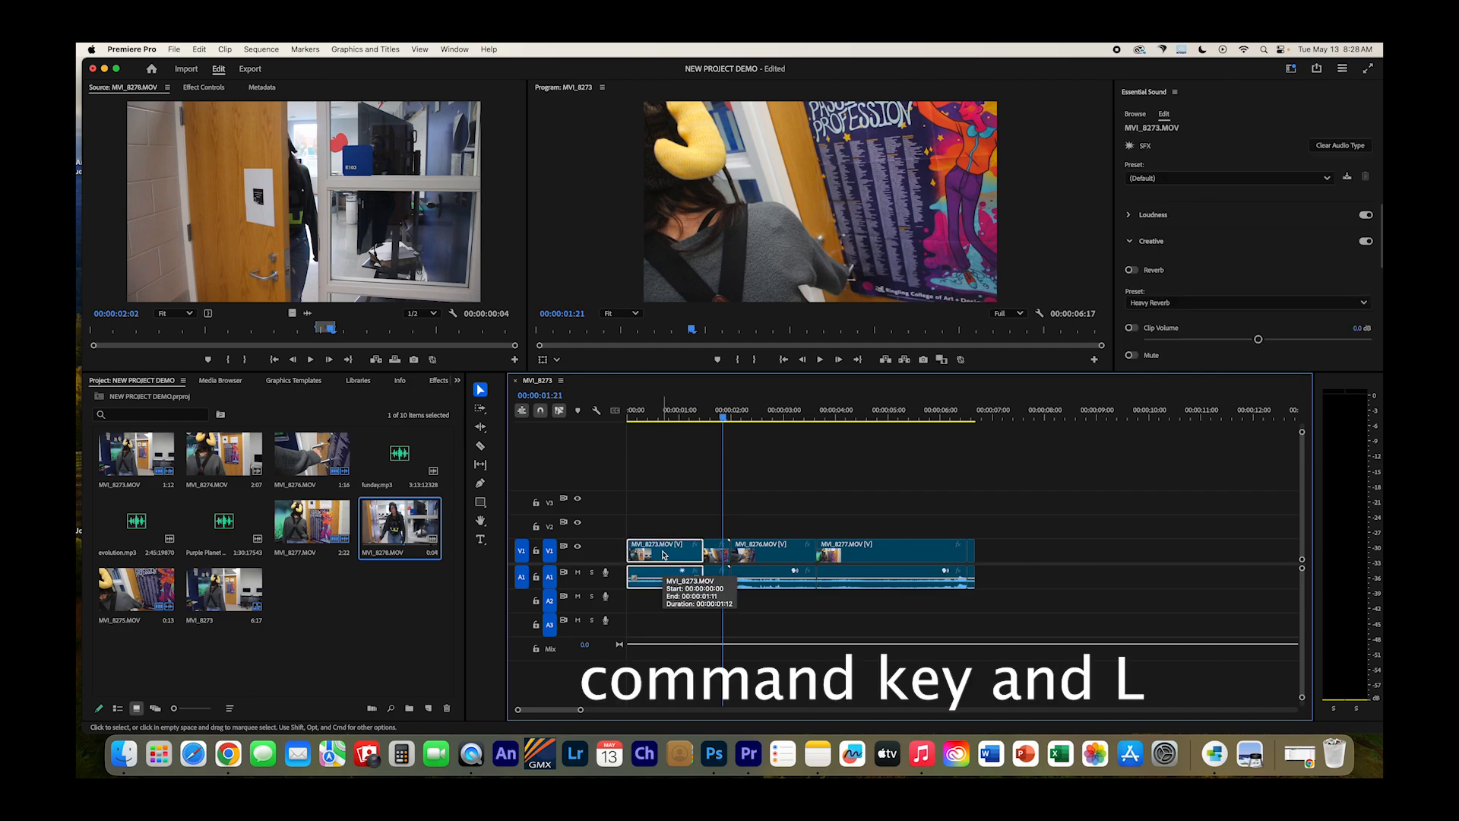
pyautogui.press('super')
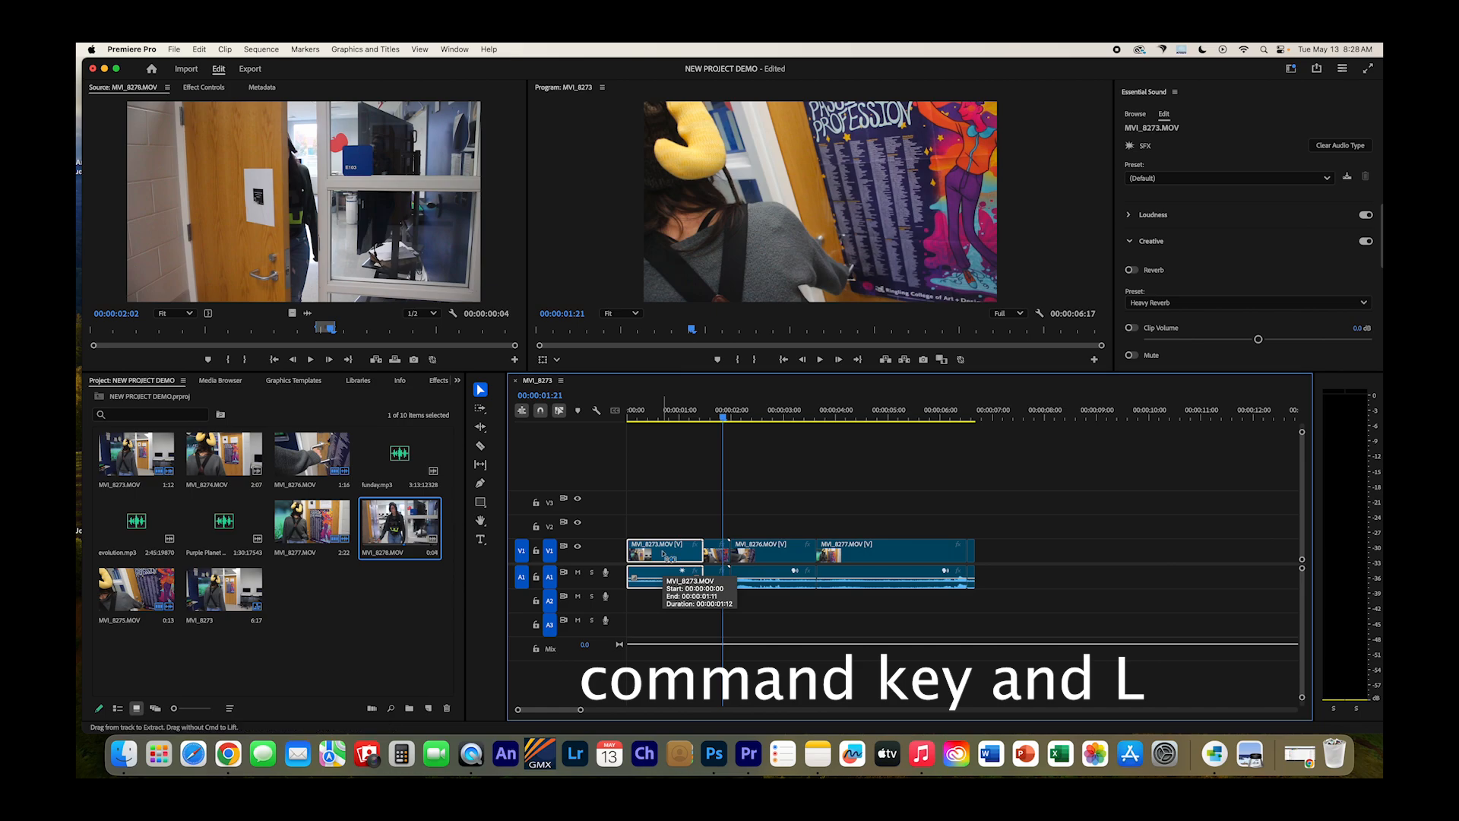
pyautogui.press('super+l')
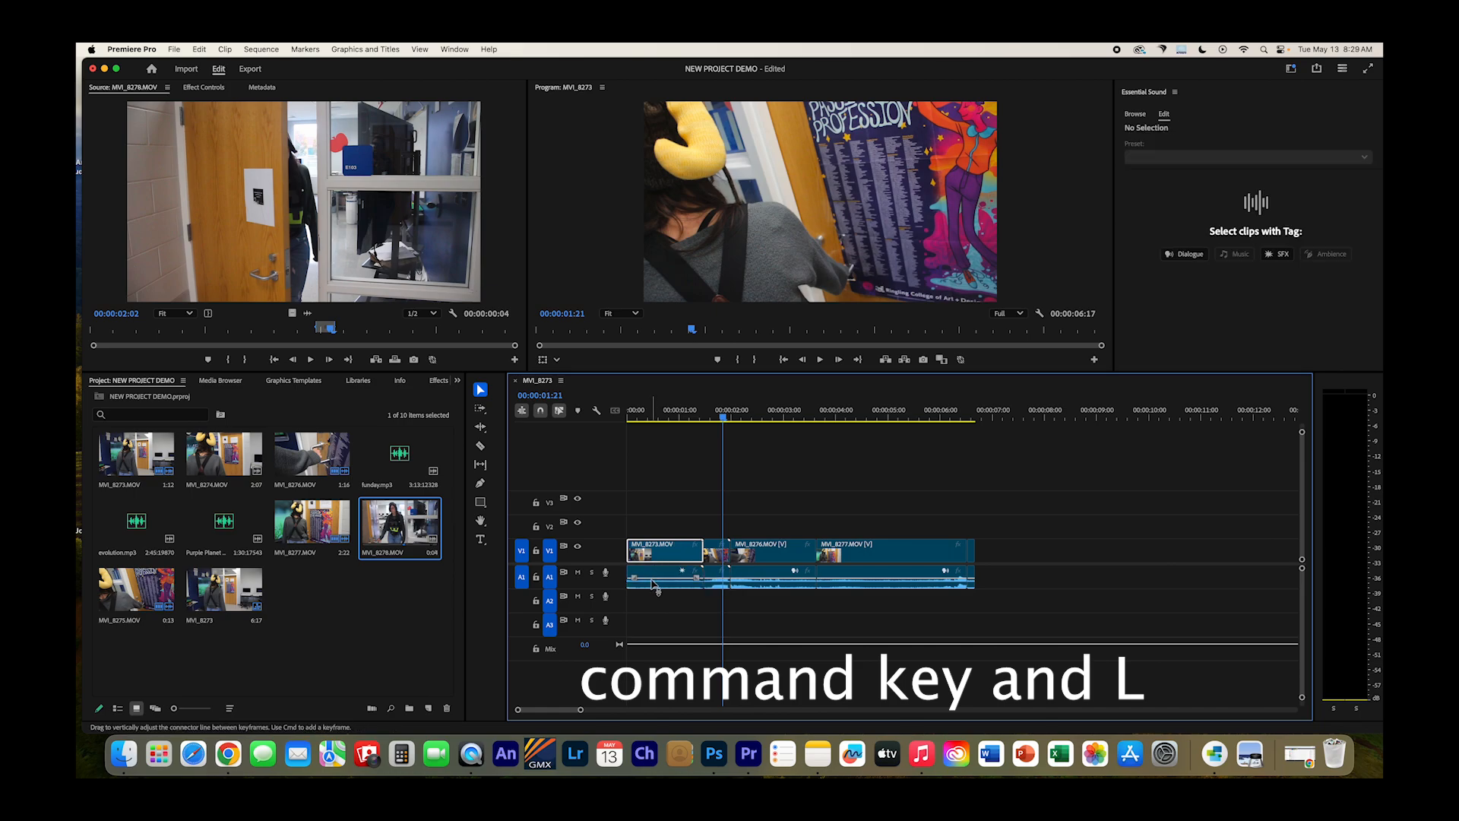
pyautogui.click(650, 577)
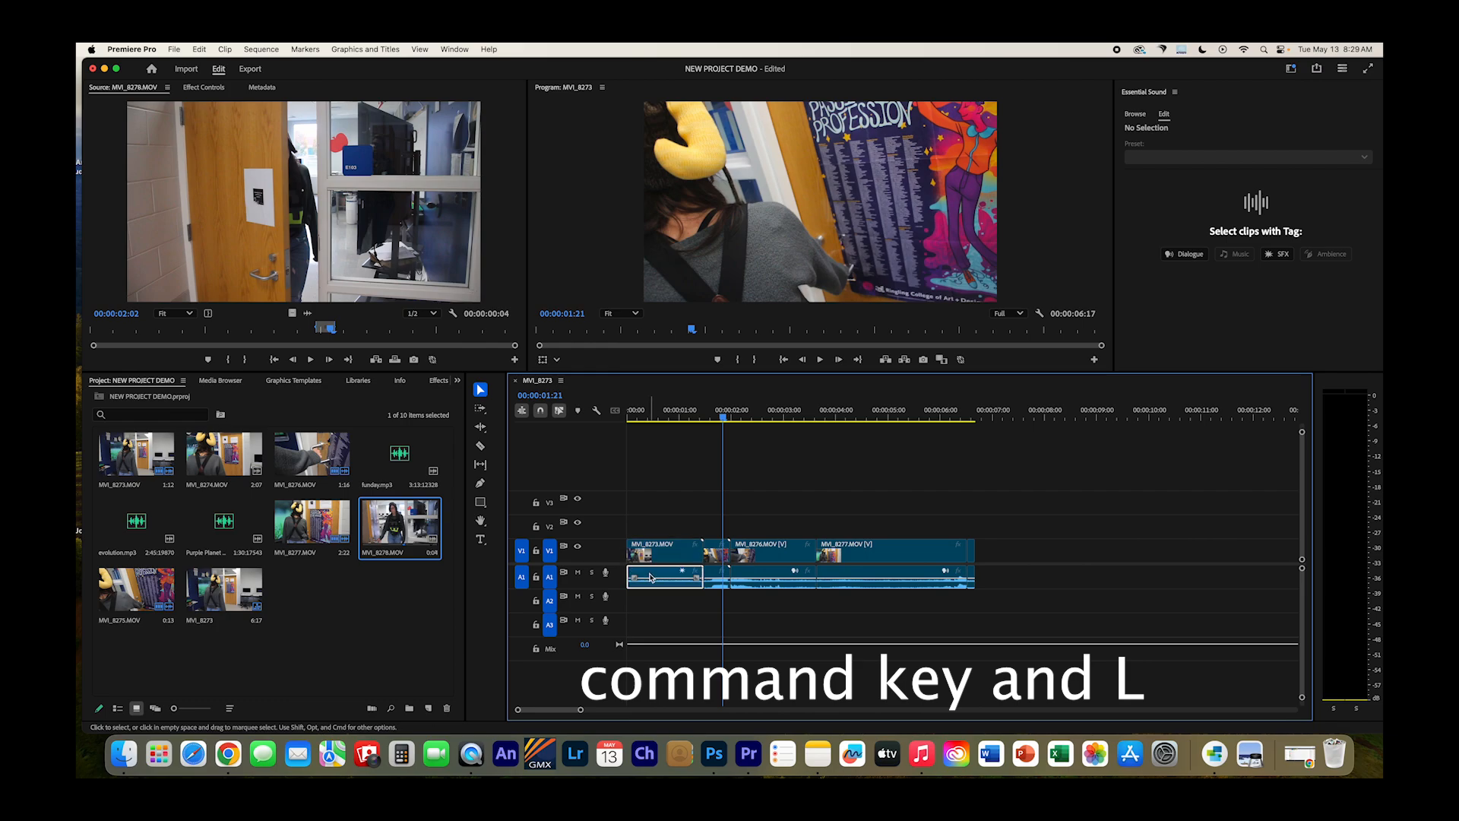
pyautogui.click(652, 556)
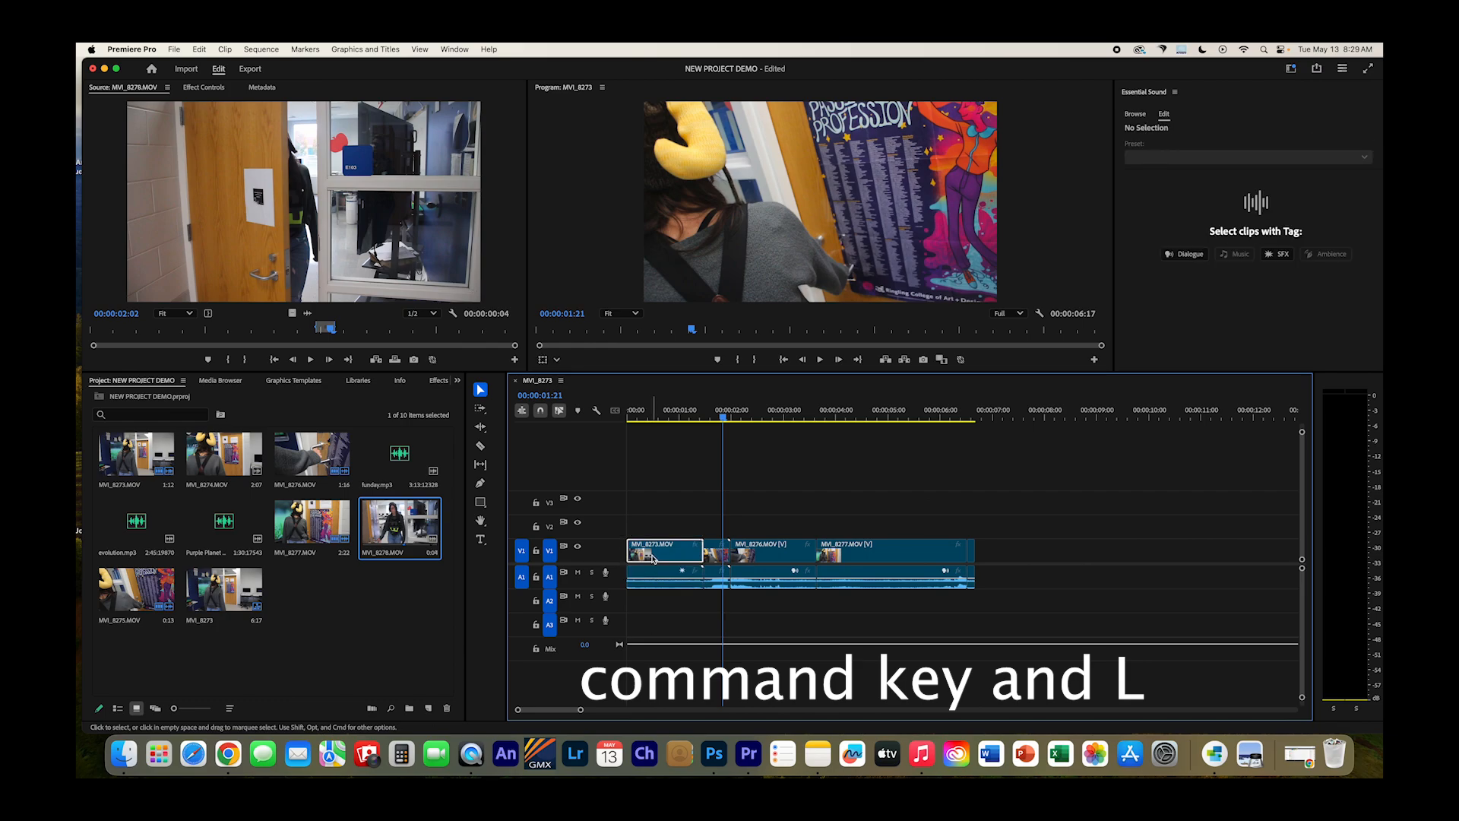
pyautogui.click(652, 580)
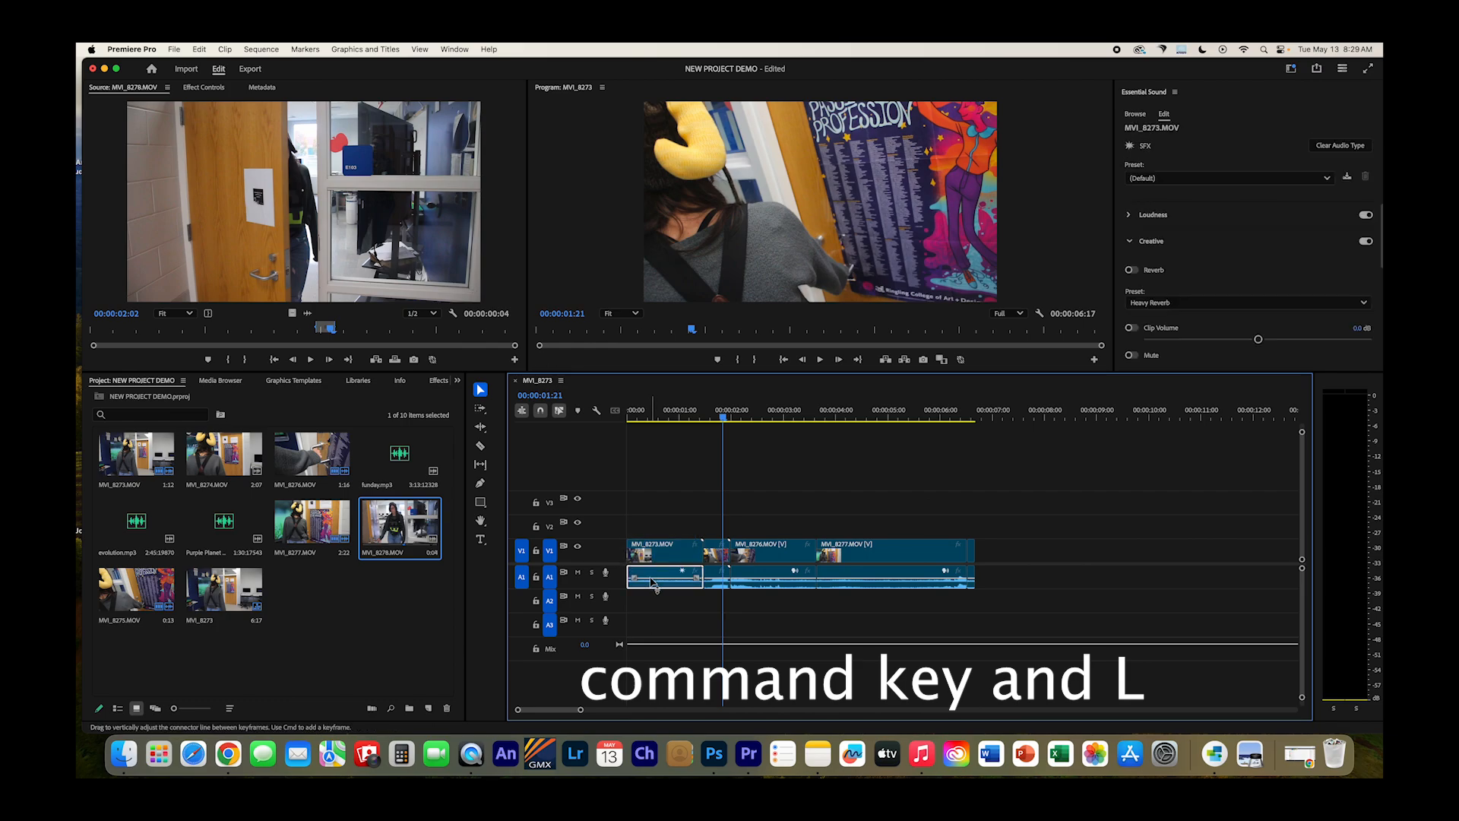
pyautogui.press('Delete')
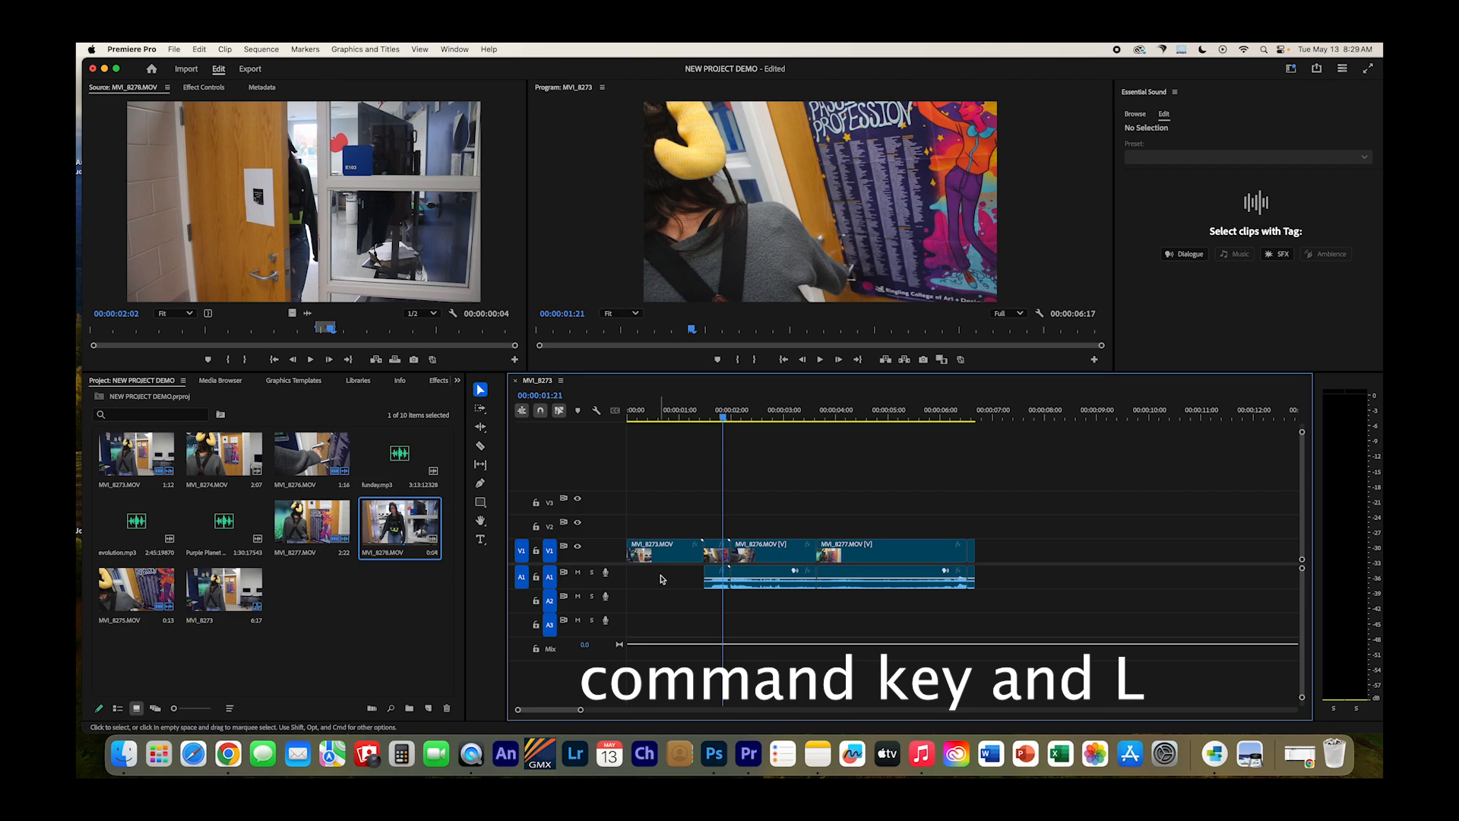
# Step: Unlink the audio and video of MVI_8275.MOV in the timeline and delete its audio from A1
pyautogui.click(723, 553)
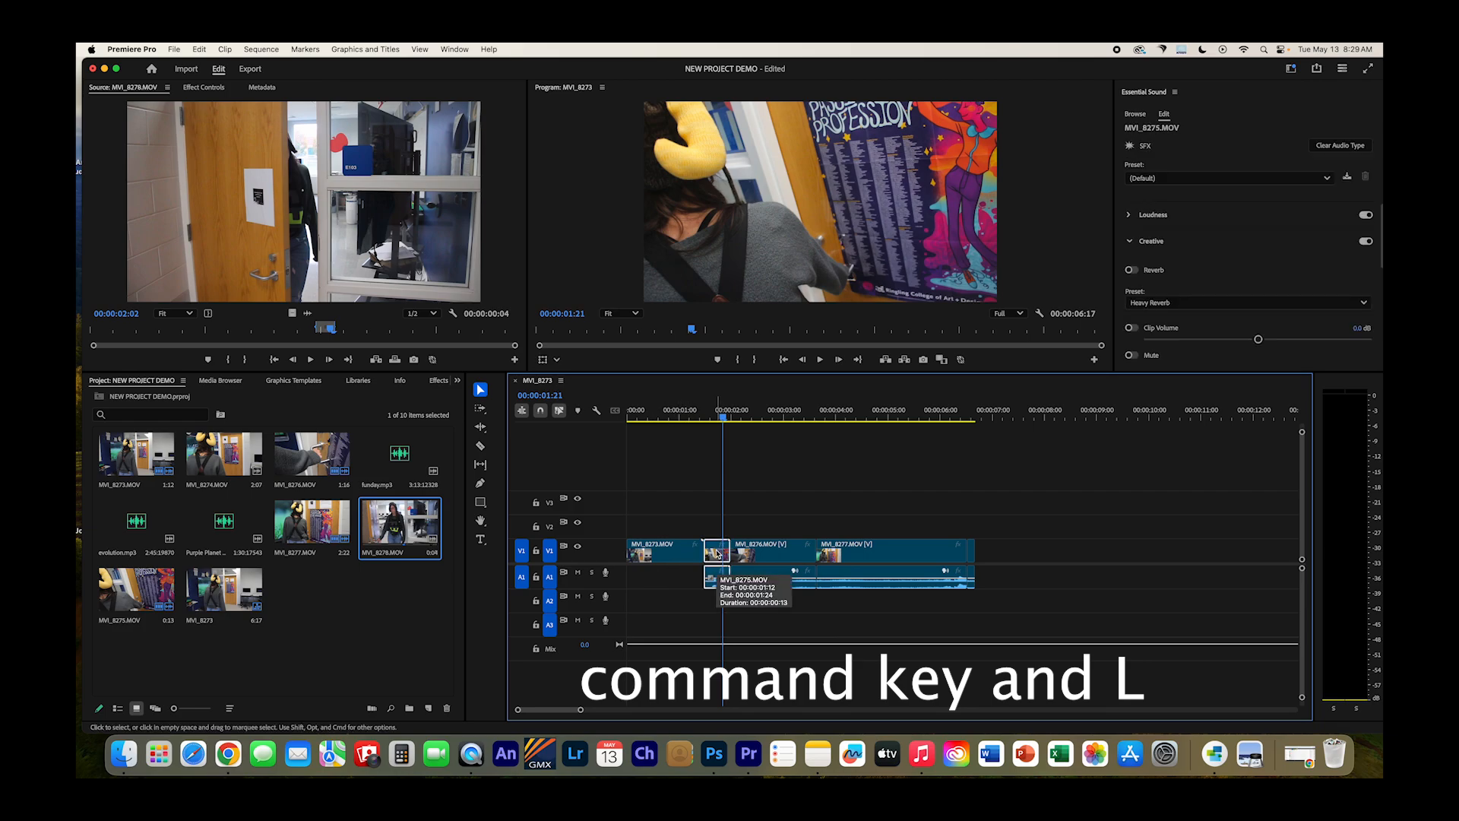
pyautogui.press('super+l')
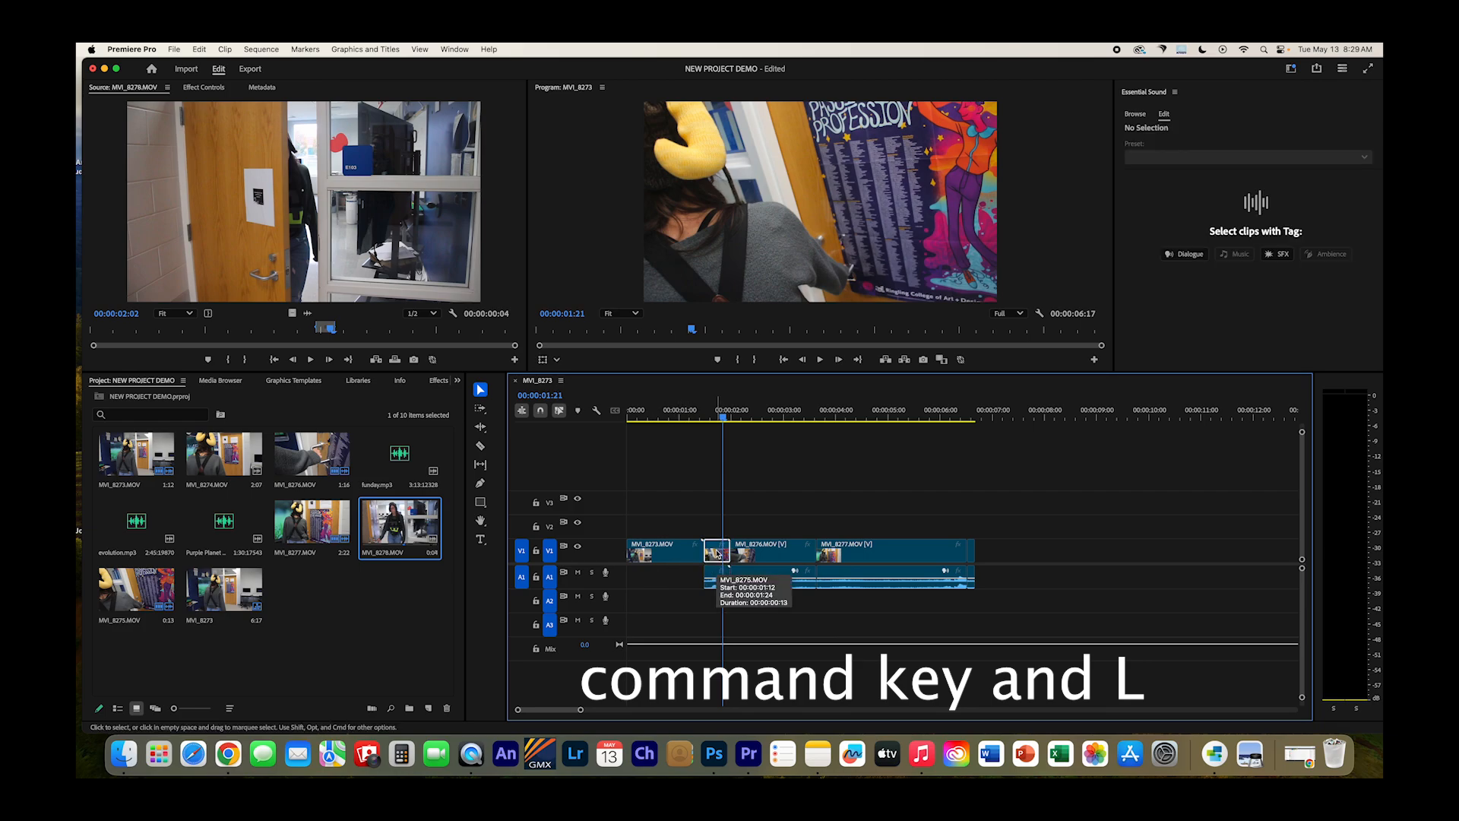
pyautogui.click(710, 576)
pyautogui.press('Delete')
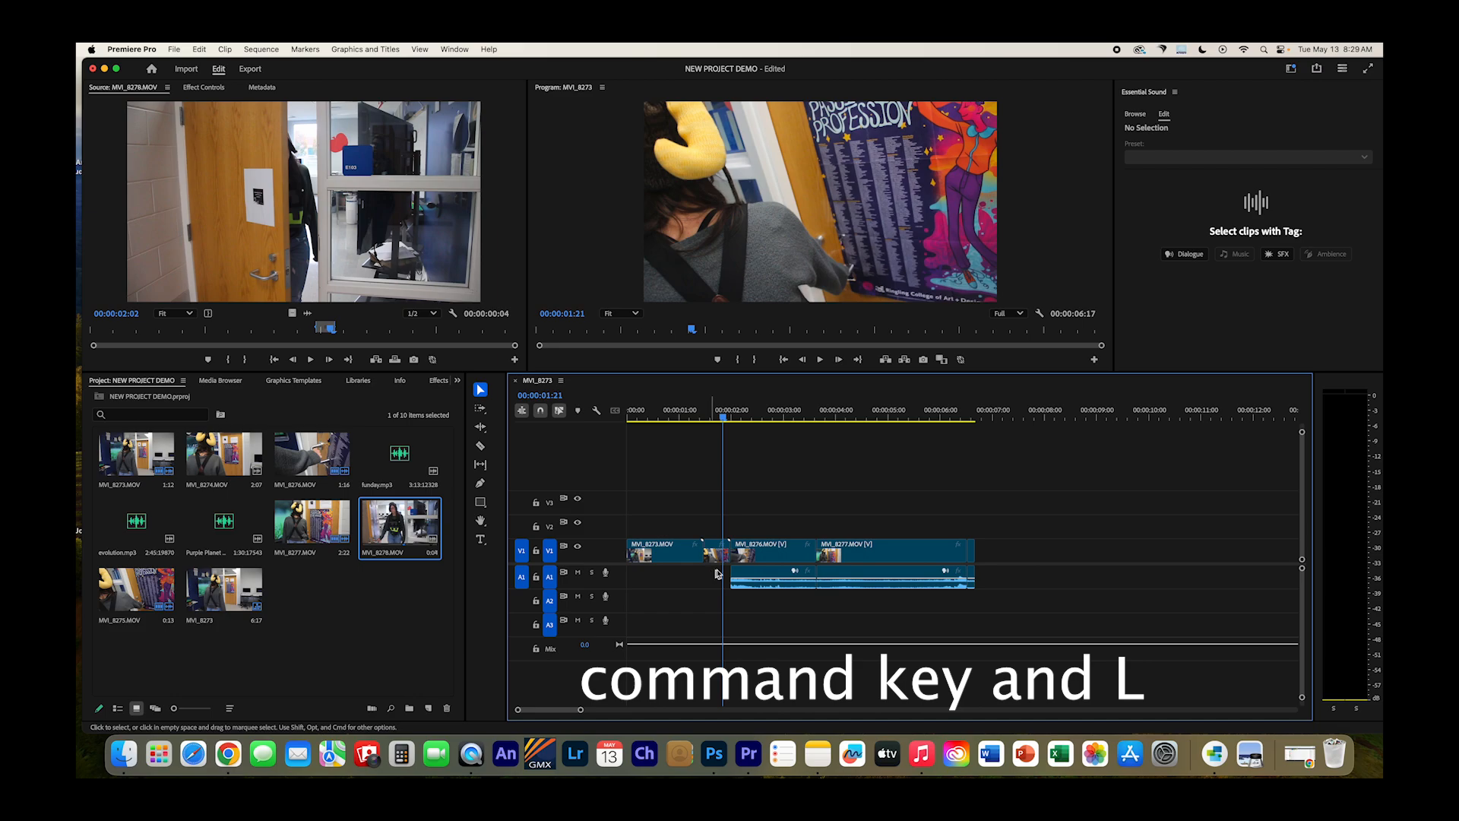
# Step: Unlink the audio and video of MVI_8276.MOV in the timeline and delete its audio from A1
pyautogui.hscroll(1, 715, 573)
pyautogui.click(741, 575)
pyautogui.press('super+l')
pyautogui.click(741, 575)
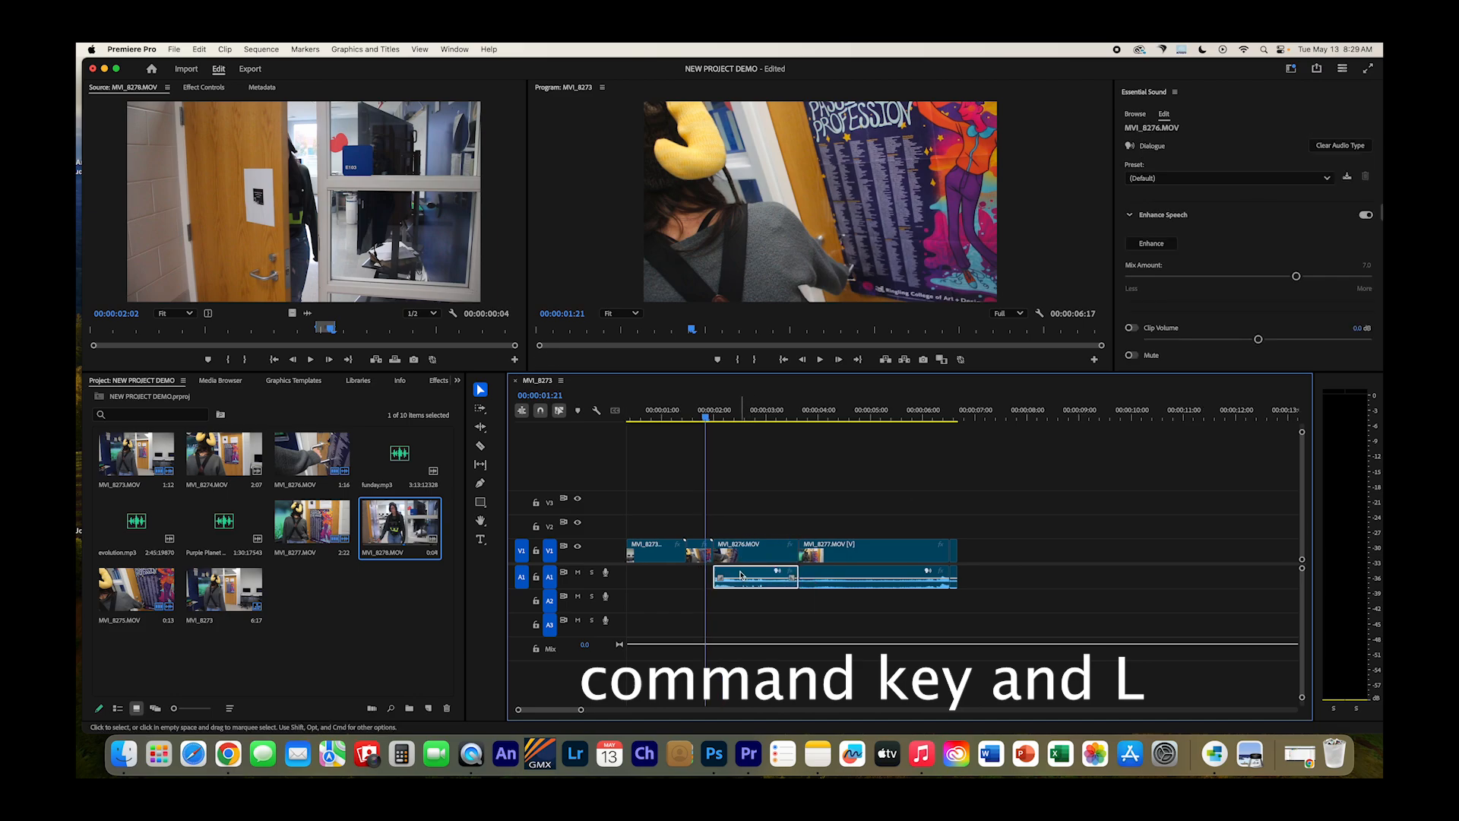
pyautogui.press('Delete')
# Step: Briefly play the start of MVI_8277.MOV, unlink its audio from its video, and delete the audio from A1
pyautogui.click(836, 575)
pyautogui.click(804, 410)
pyautogui.press('space')
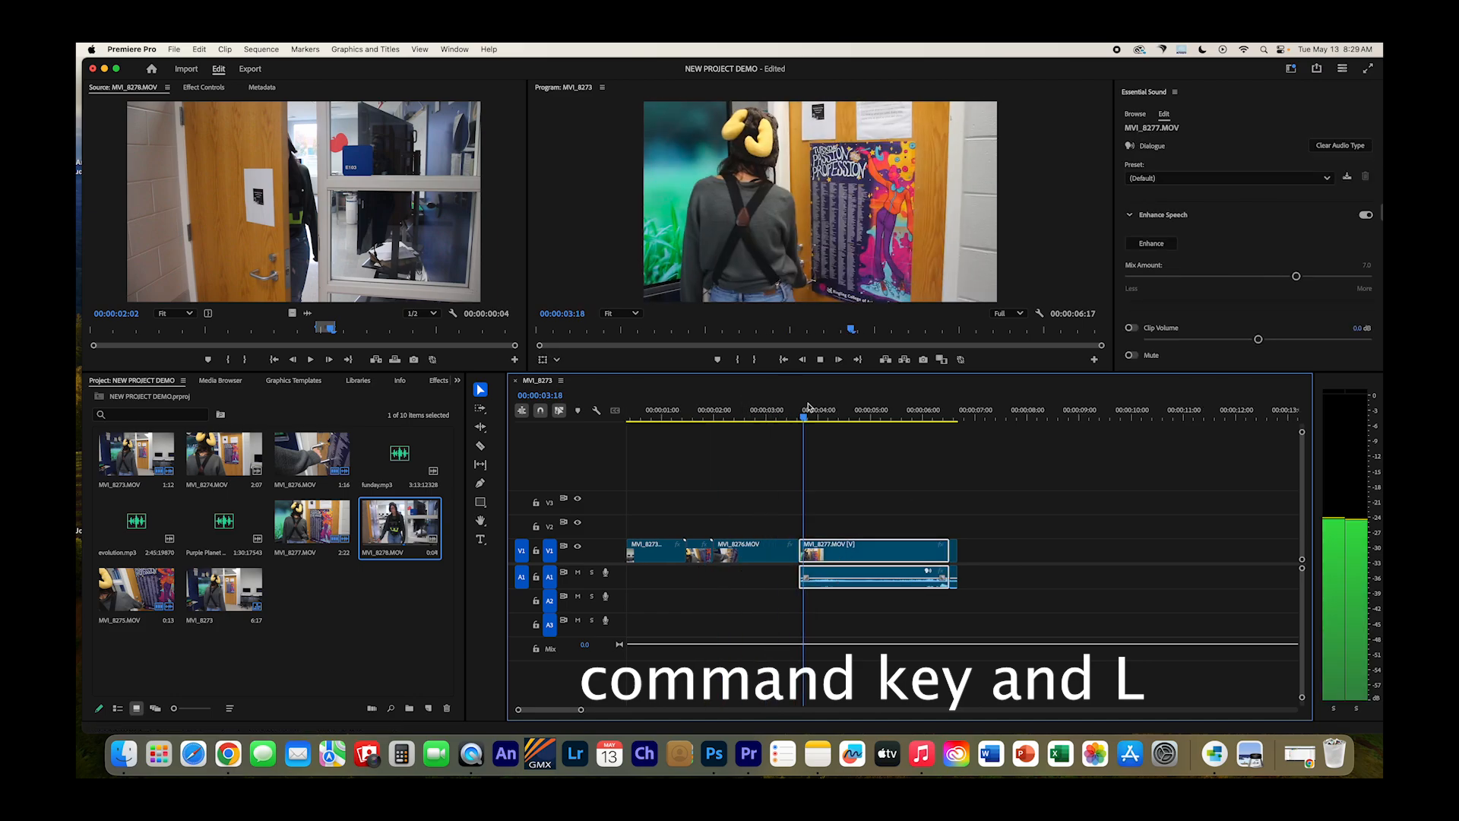
pyautogui.press('space')
pyautogui.press('super+l')
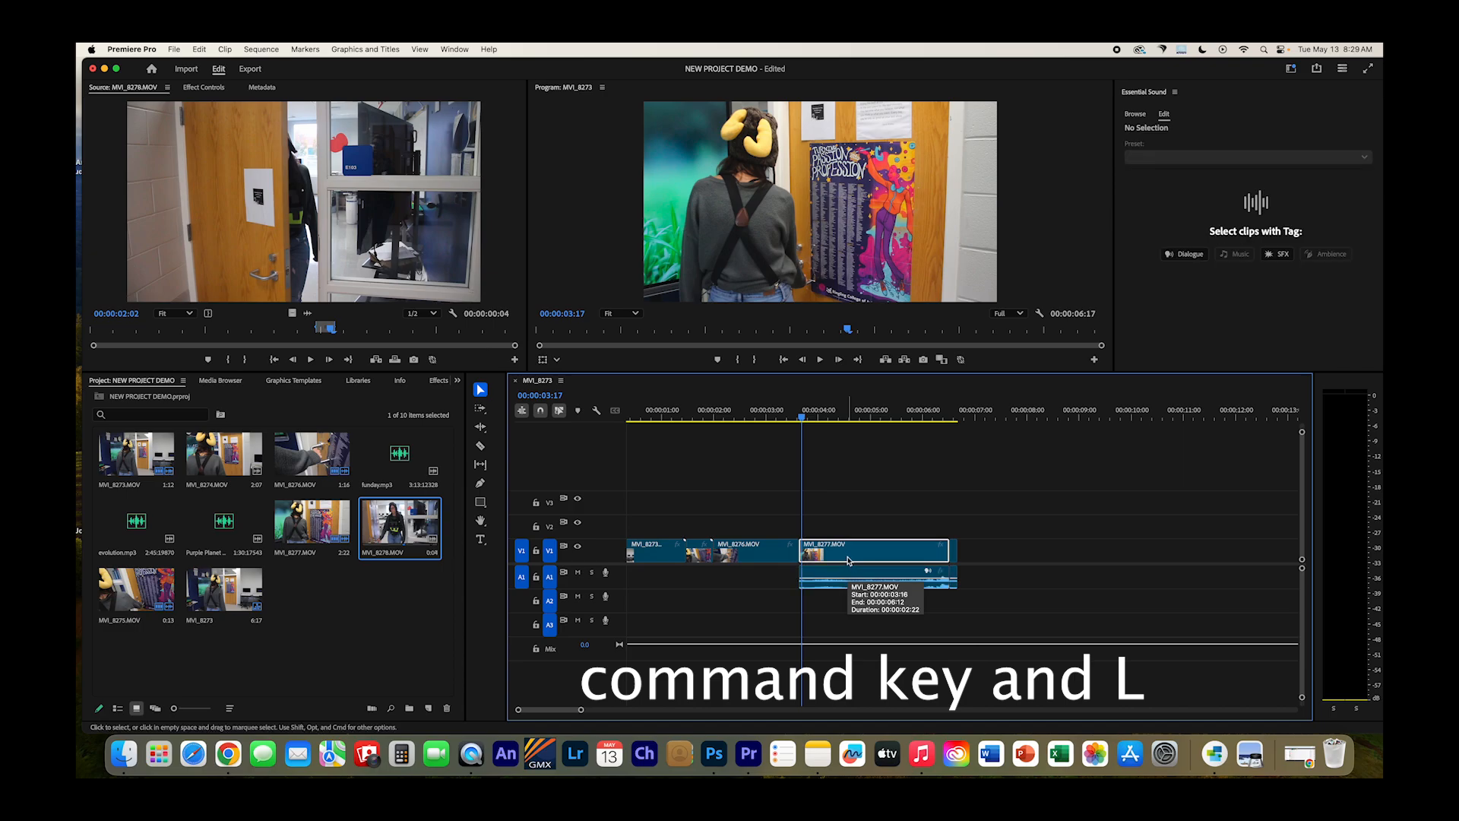
pyautogui.click(851, 578)
pyautogui.press('Delete')
# Step: Delete the remaining audio of the short last clip from A1 and scrub the sequence to 00:00:05:19
pyautogui.click(953, 578)
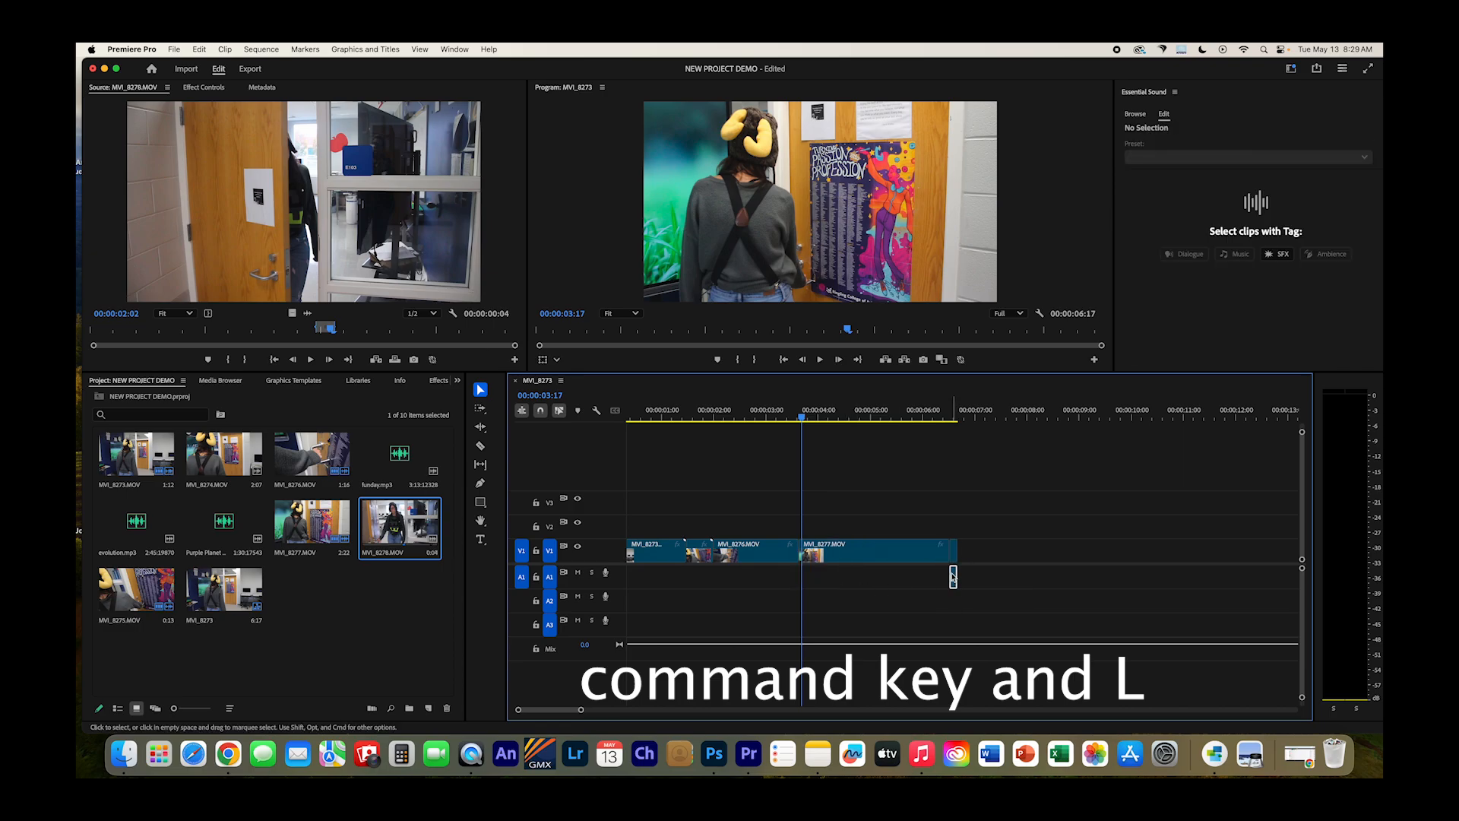
pyautogui.press('Delete')
pyautogui.moveTo(802, 416); pyautogui.dragTo(927, 458)
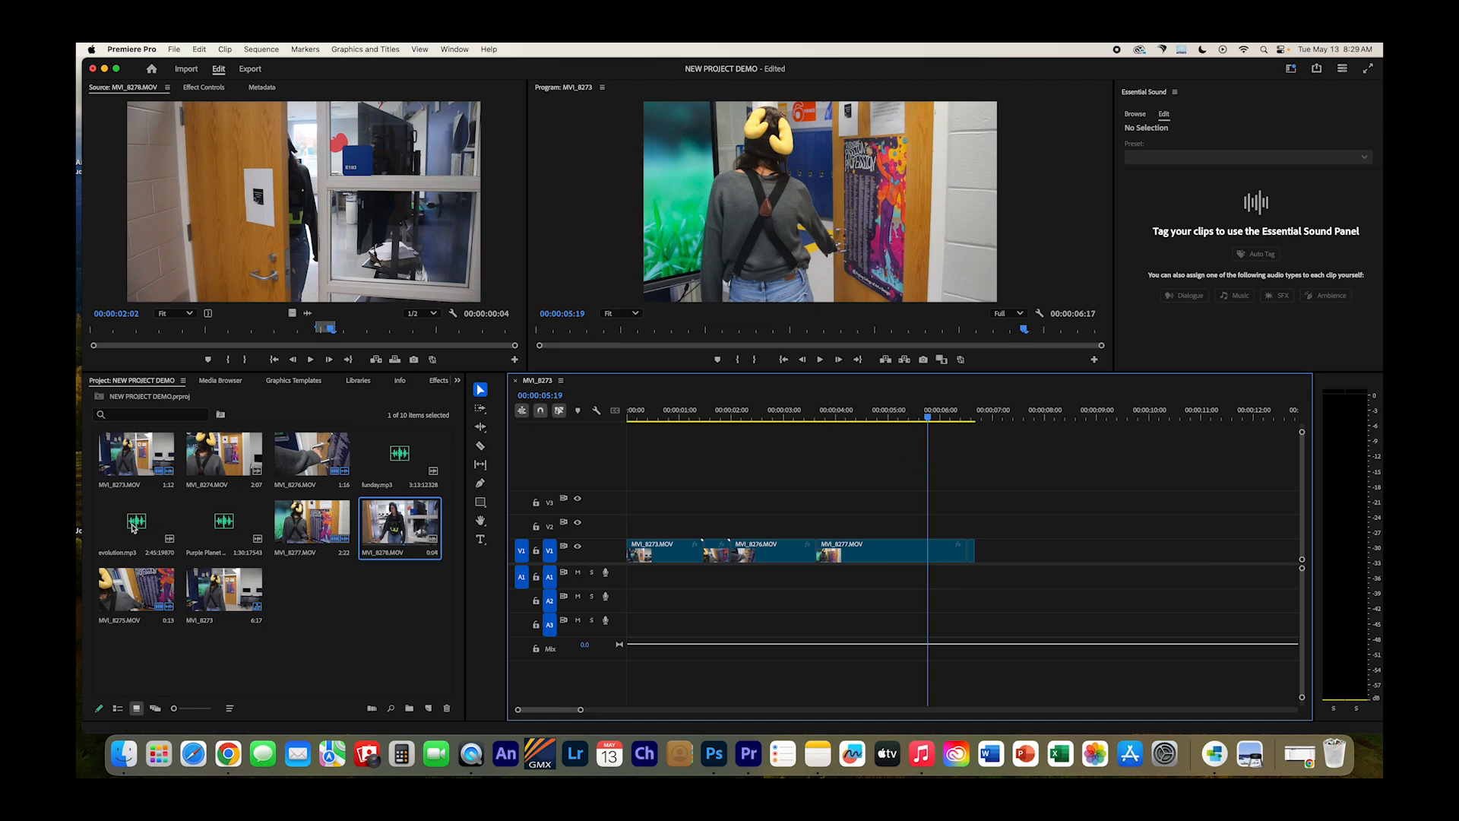
# Step: Try evolution.mp3 as music at the start of A1, play the sequence from near the beginning, and remove the track
pyautogui.moveTo(137, 524); pyautogui.dragTo(623, 586)
pyautogui.moveTo(928, 416); pyautogui.dragTo(634, 414)
pyautogui.press('space')
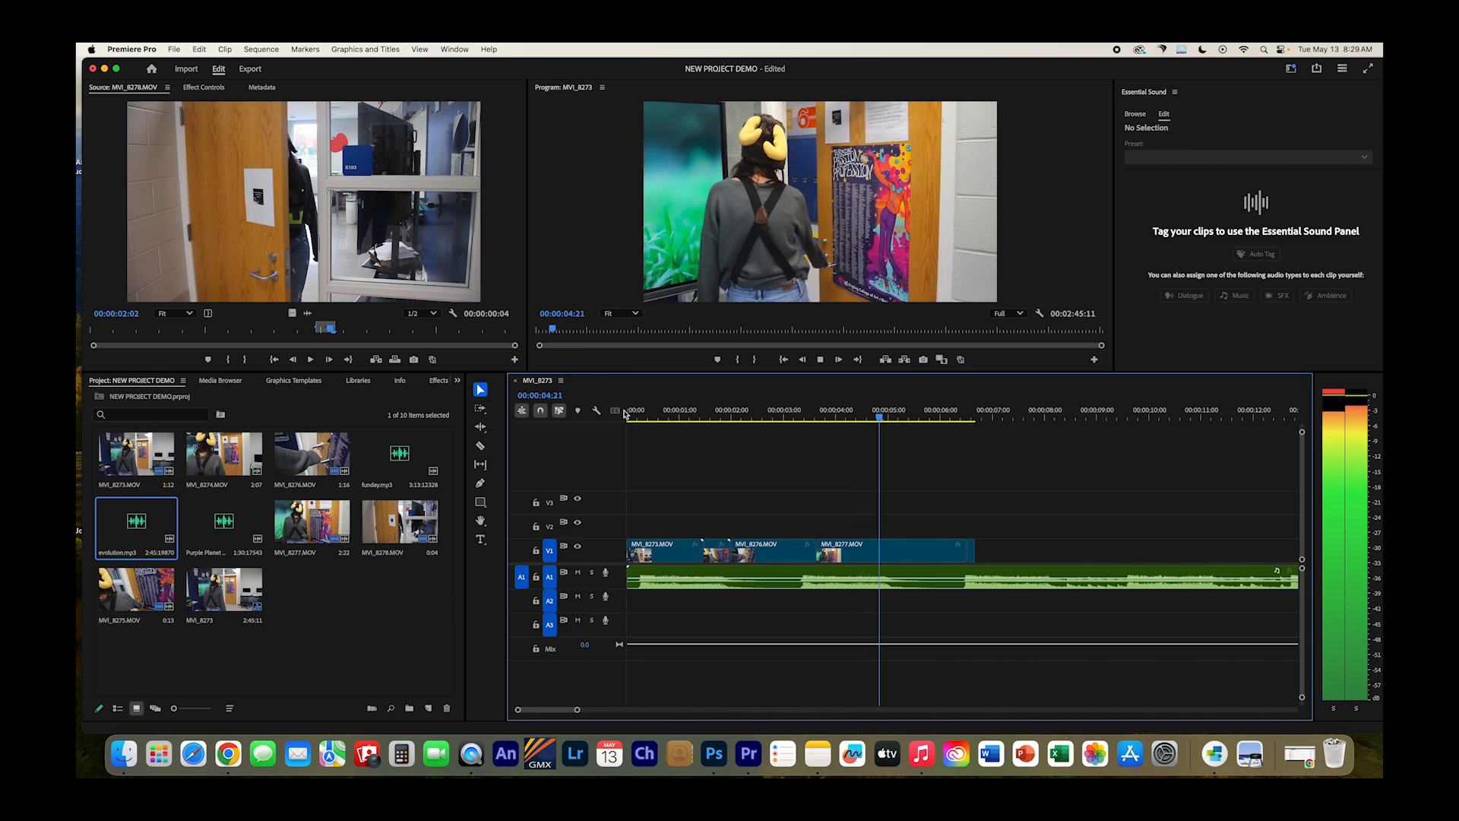
pyautogui.press('space')
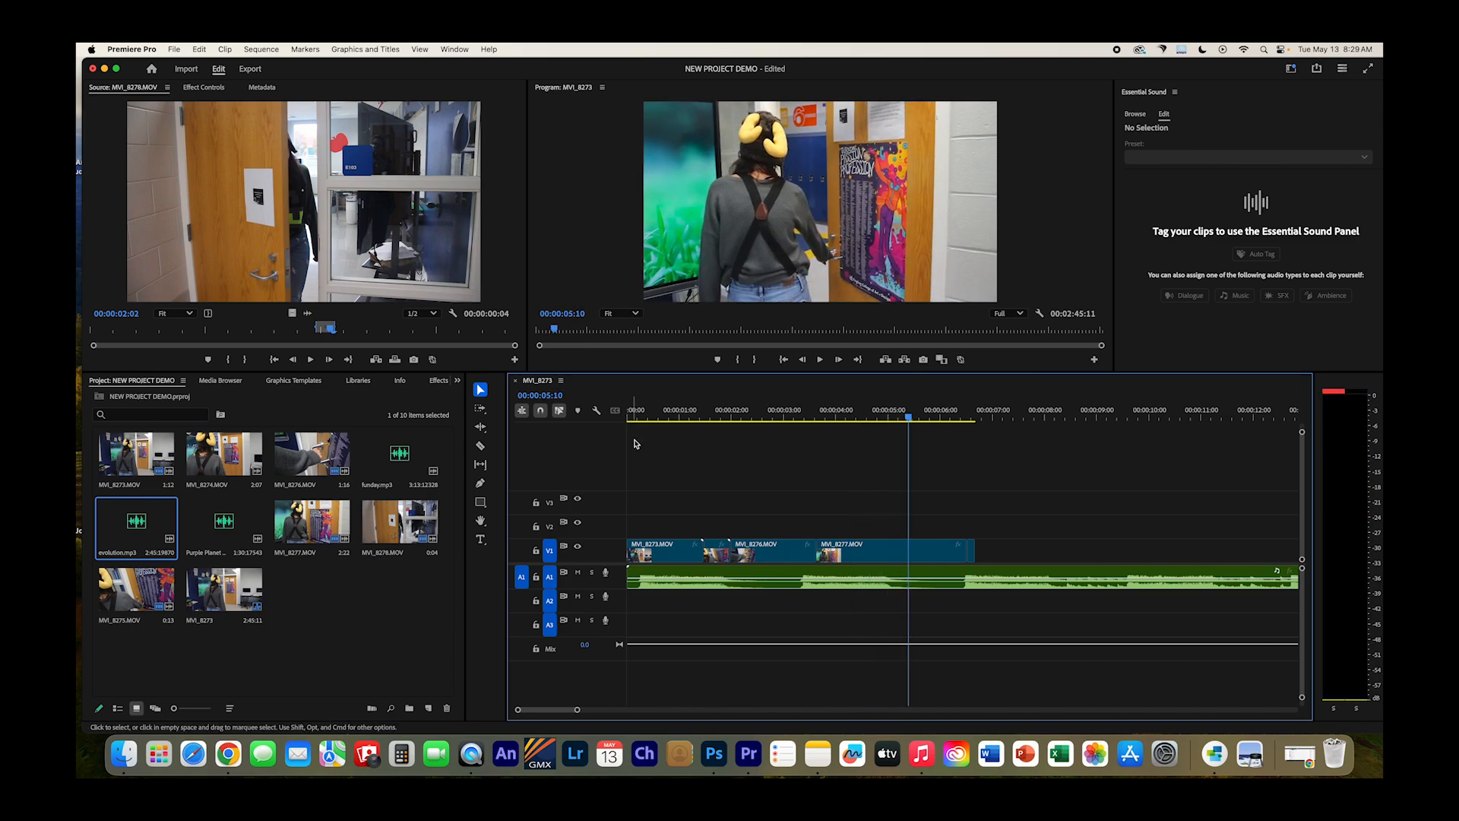
pyautogui.click(742, 588)
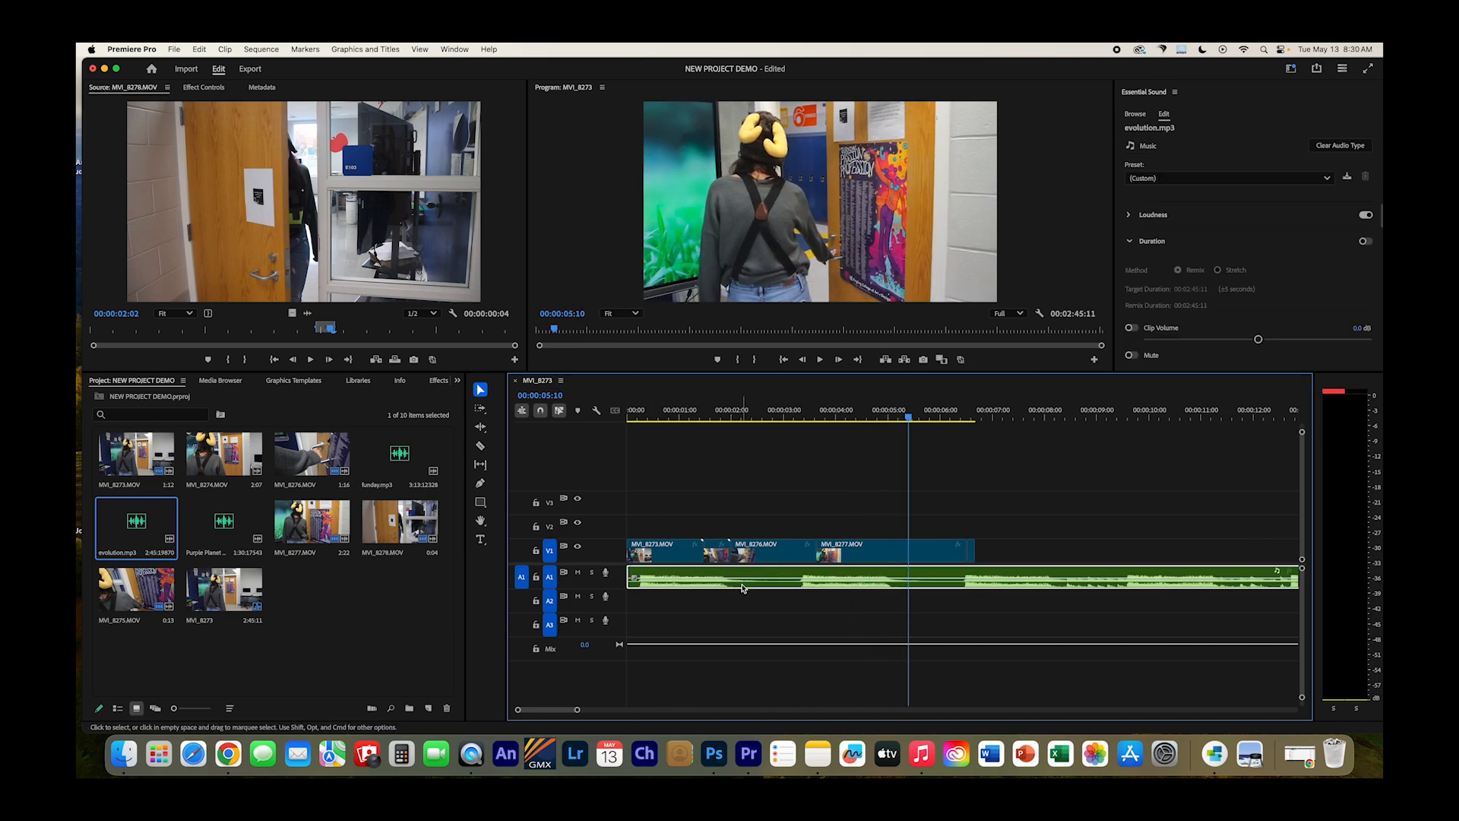
pyautogui.press('Delete')
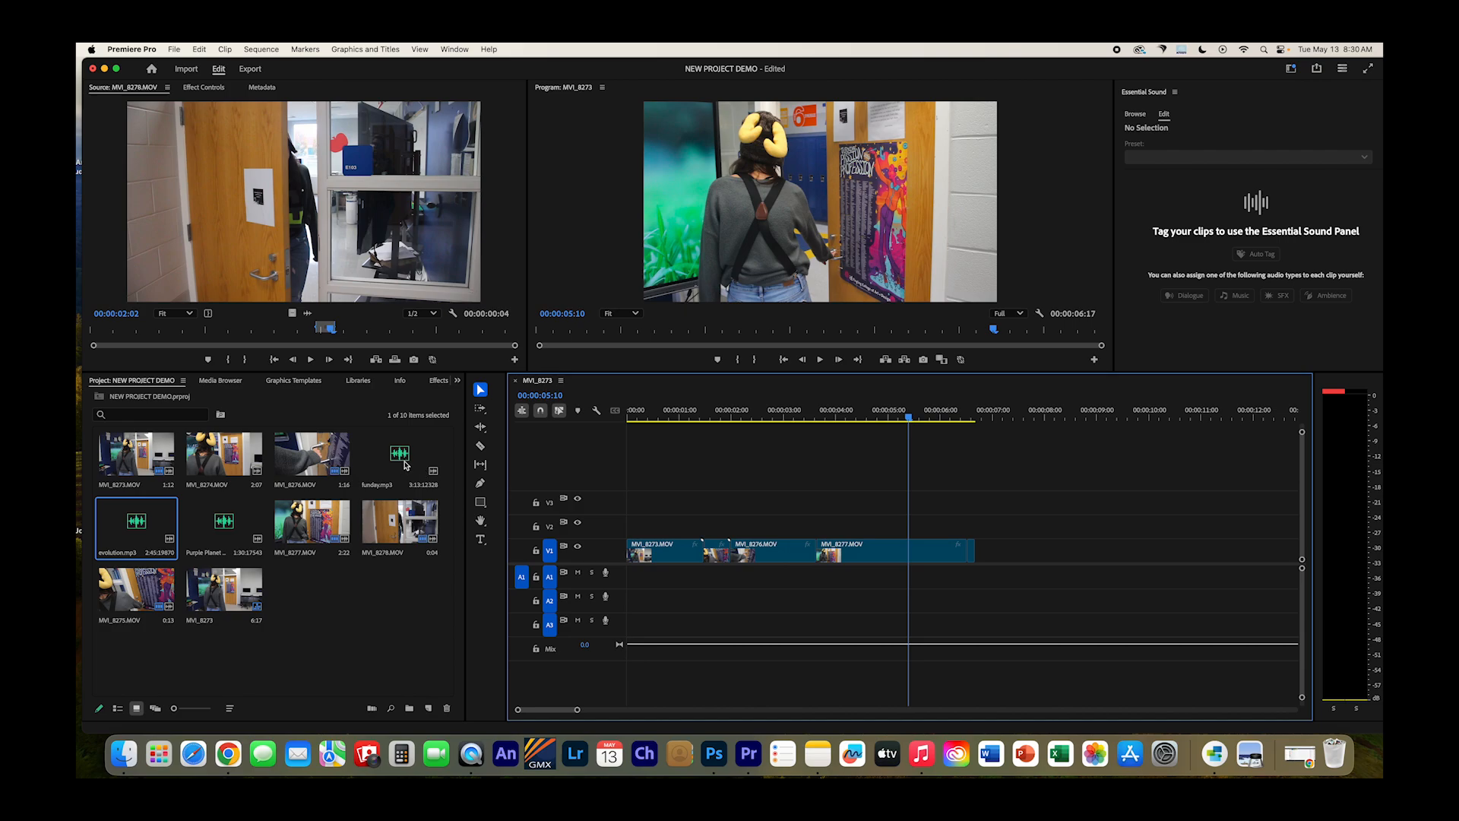
# Step: Try funday.mp3 as music at the start of A1, play the sequence from the beginning, and remove the track
pyautogui.moveTo(403, 464); pyautogui.dragTo(628, 586)
pyautogui.press('Home')
pyautogui.press('space')
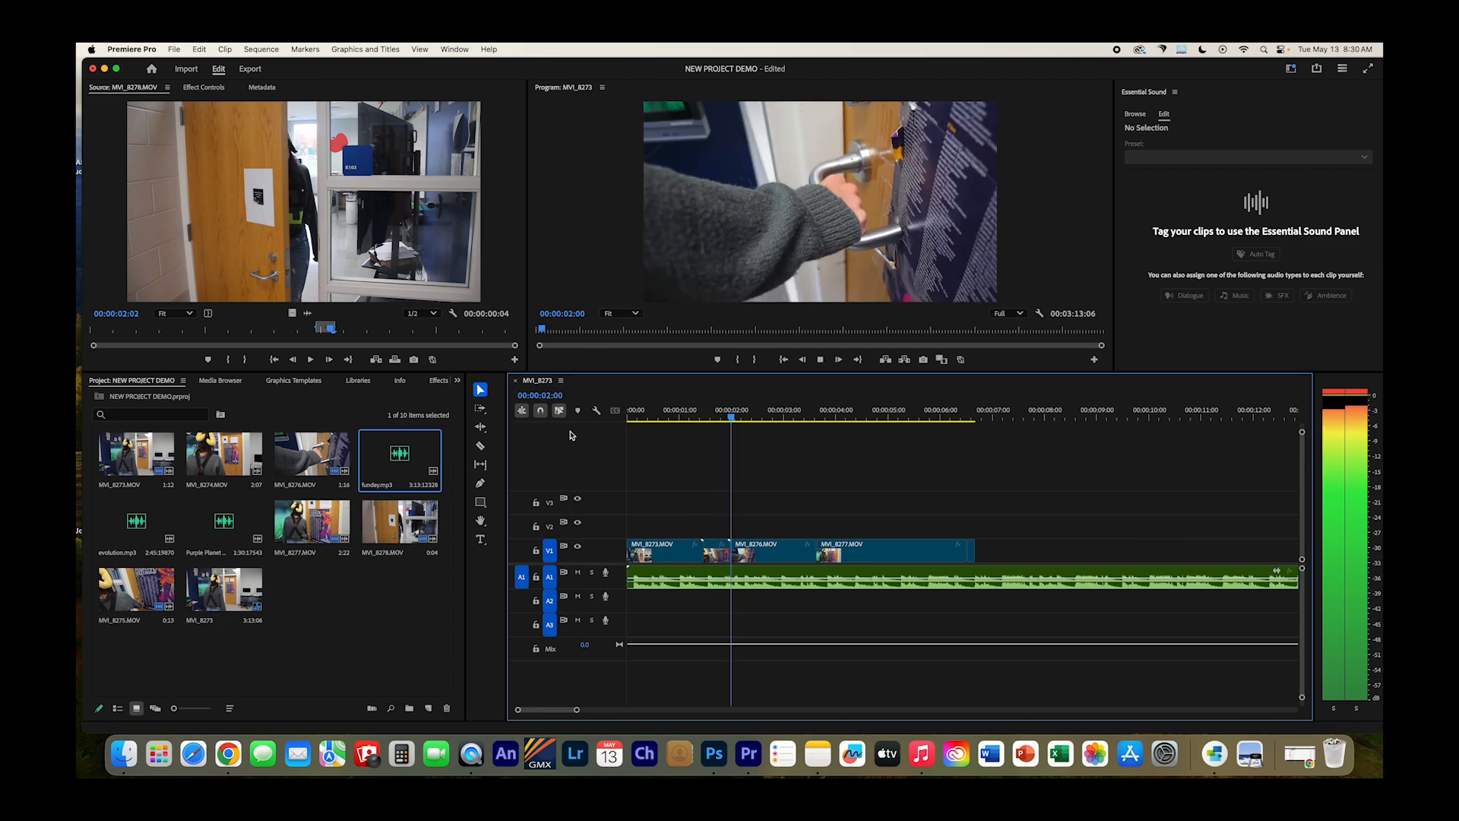
pyautogui.press('space')
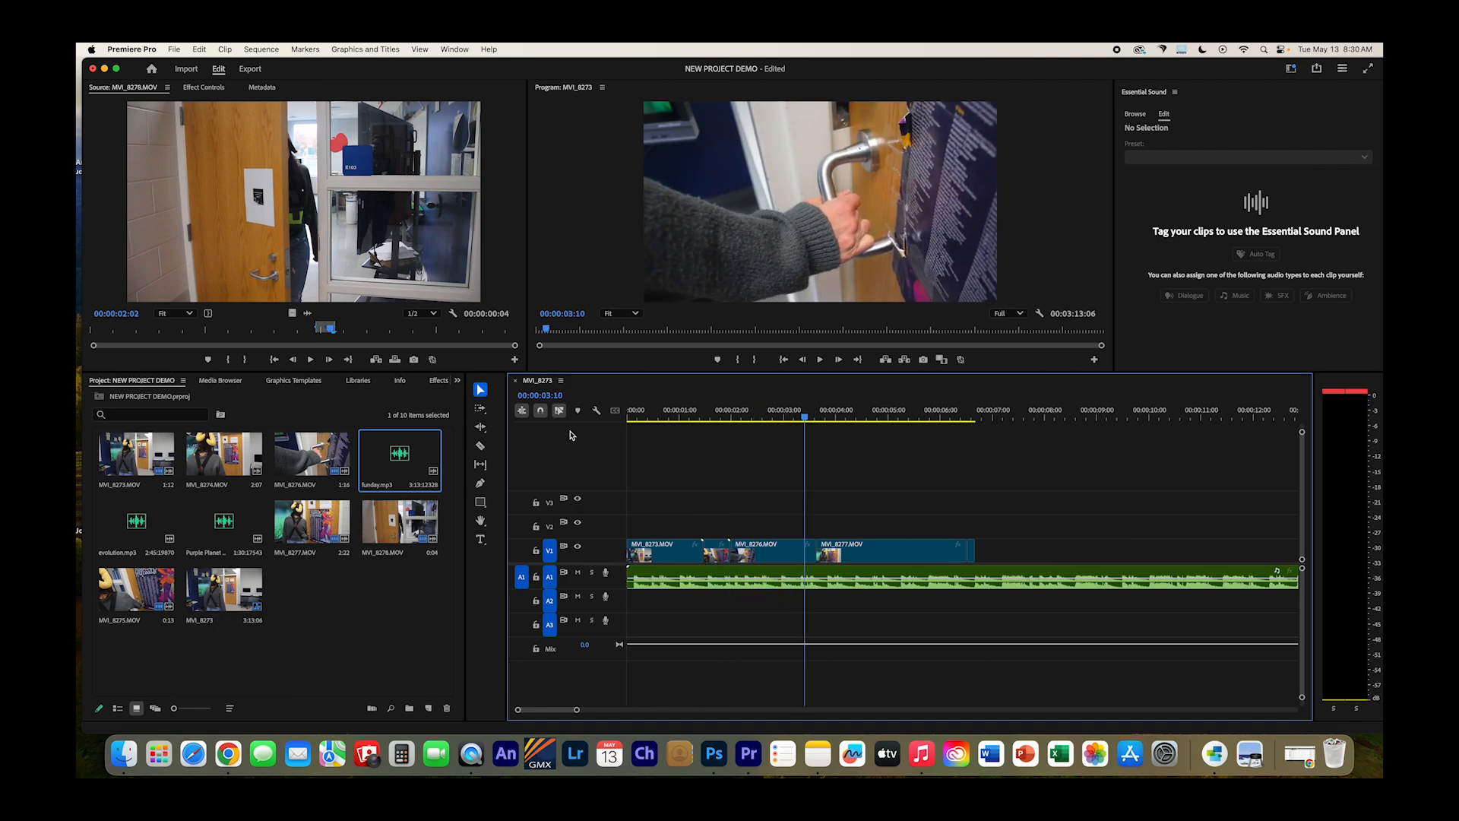
pyautogui.click(642, 581)
pyautogui.press('Delete')
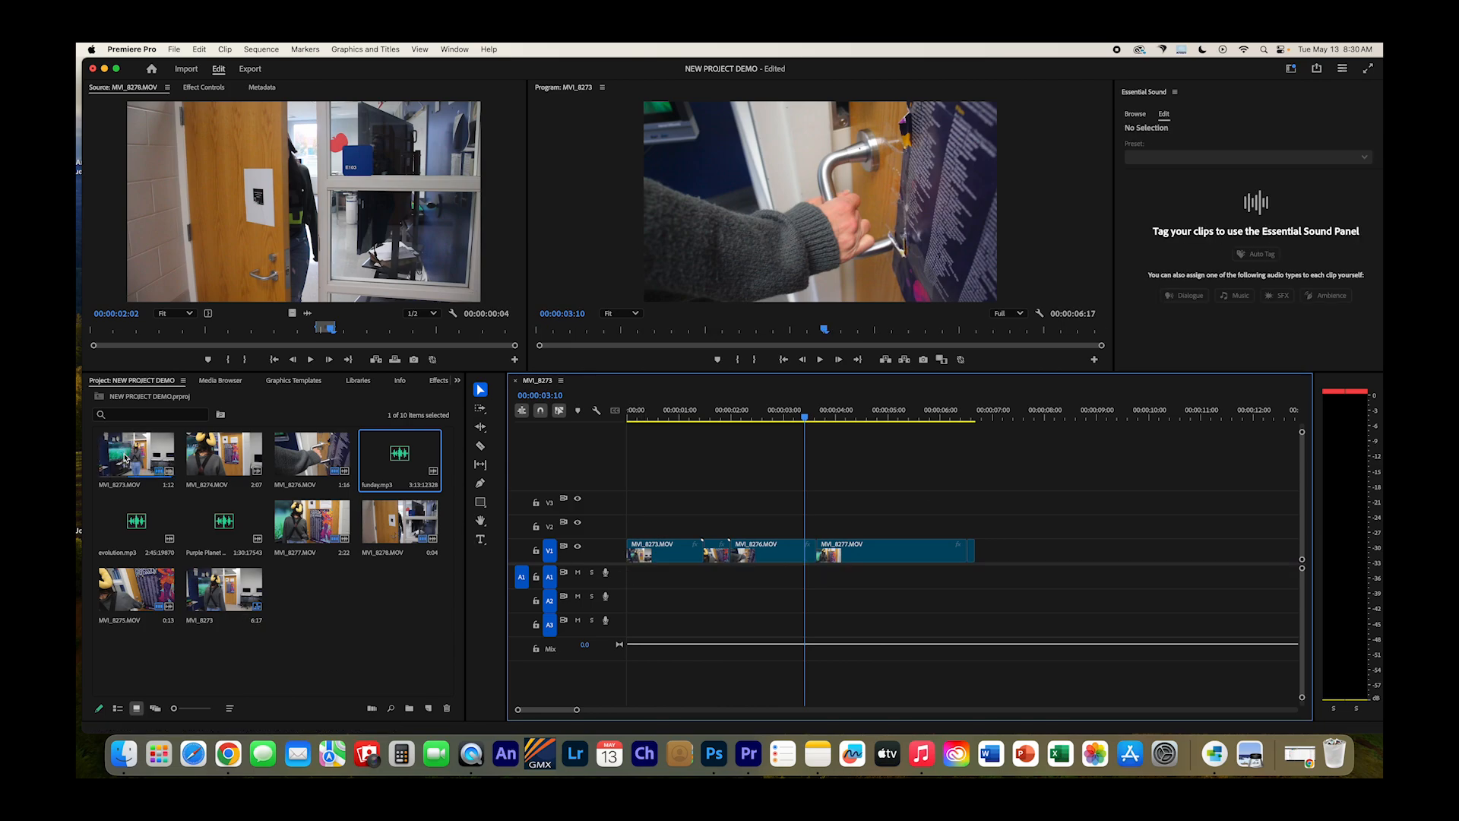
# Step: Place evolution.mp3 at the start of A1 and cut off everything after 00:00:06:18, at the end of the video clips
pyautogui.moveTo(135, 523); pyautogui.dragTo(631, 580)
pyautogui.click(811, 418)
pyautogui.moveTo(812, 420); pyautogui.dragTo(978, 444)
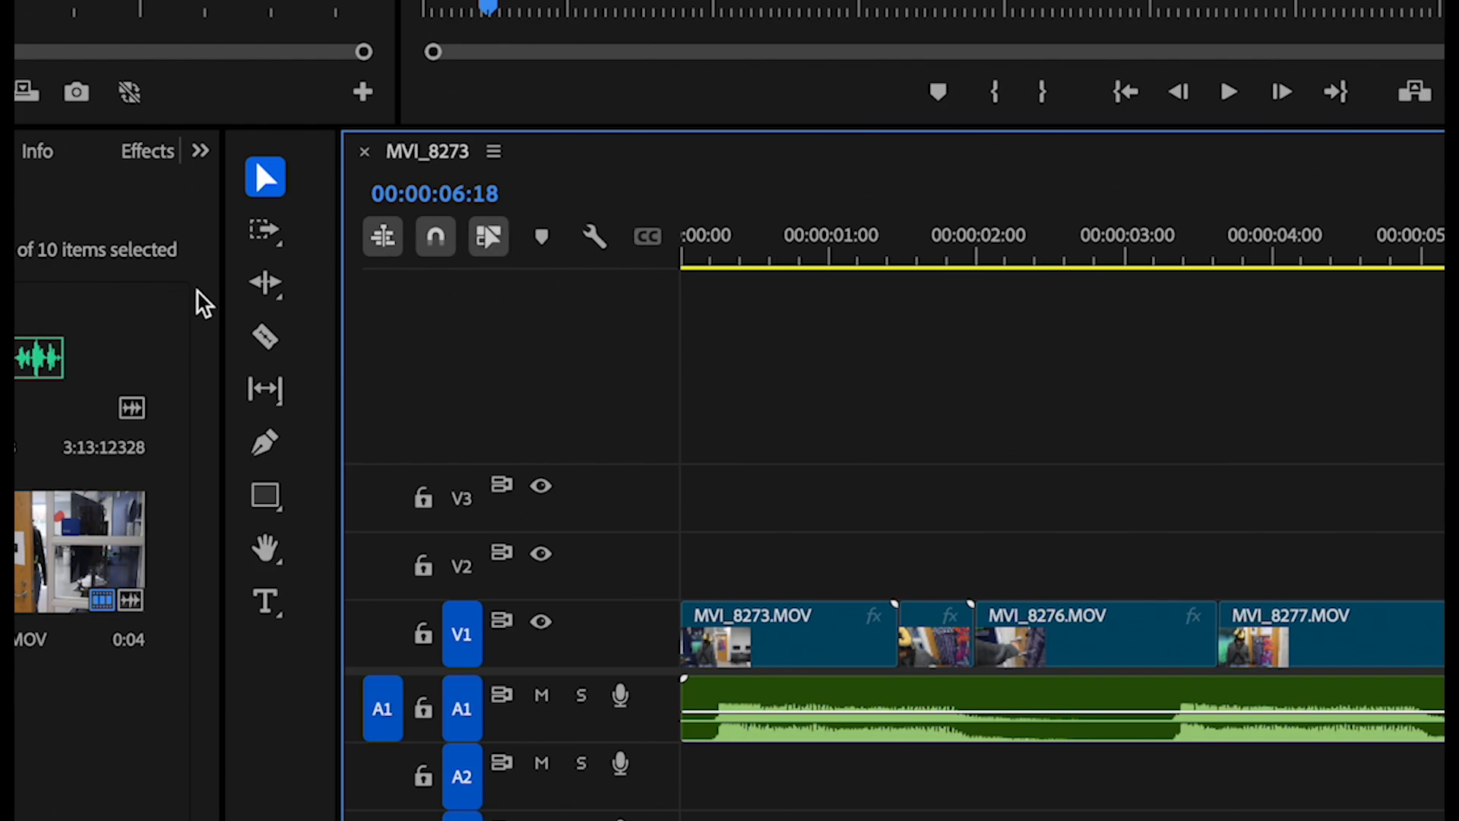
pyautogui.click(266, 337)
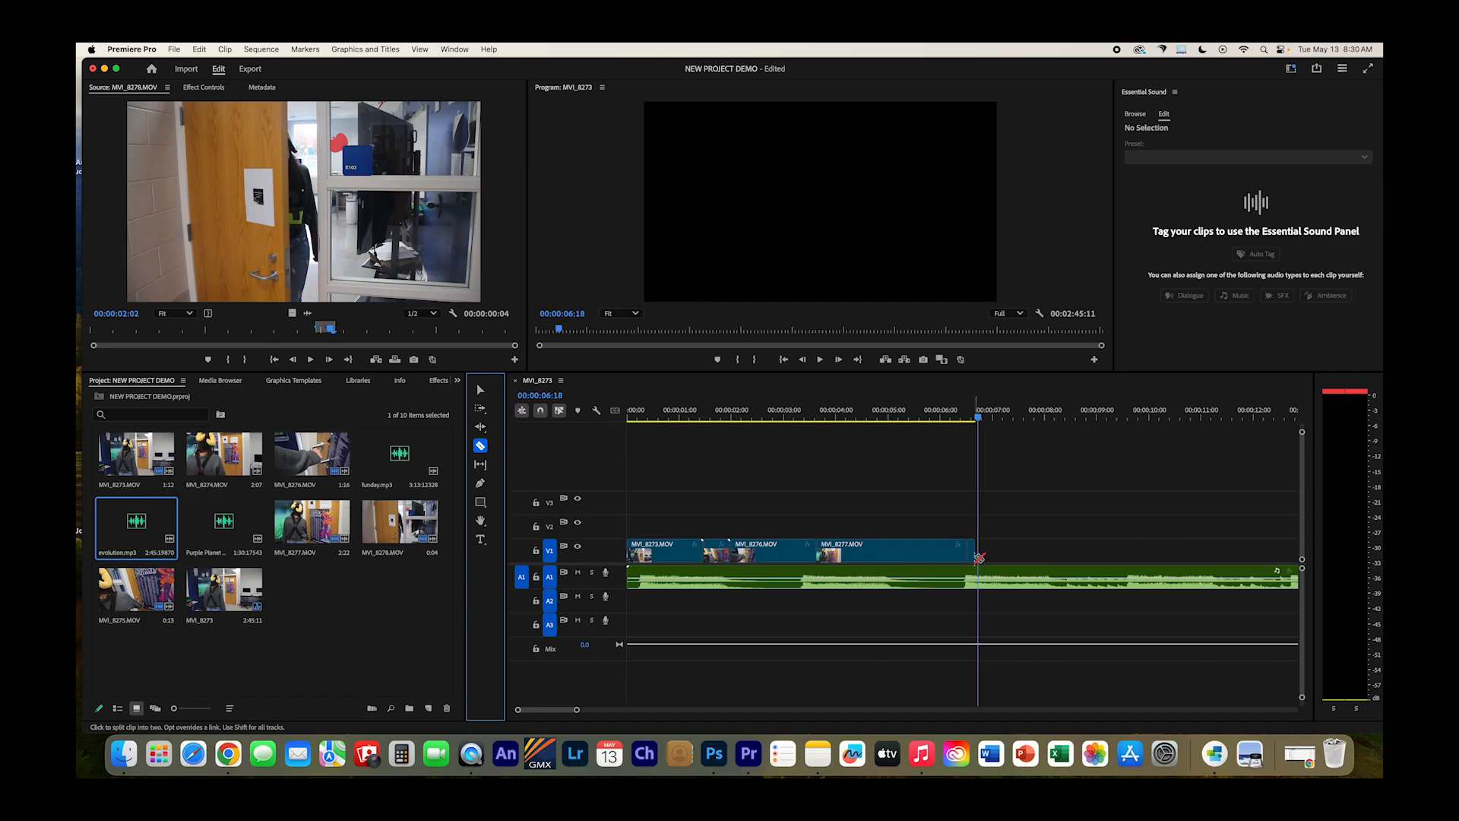
pyautogui.click(978, 578)
pyautogui.click(480, 389)
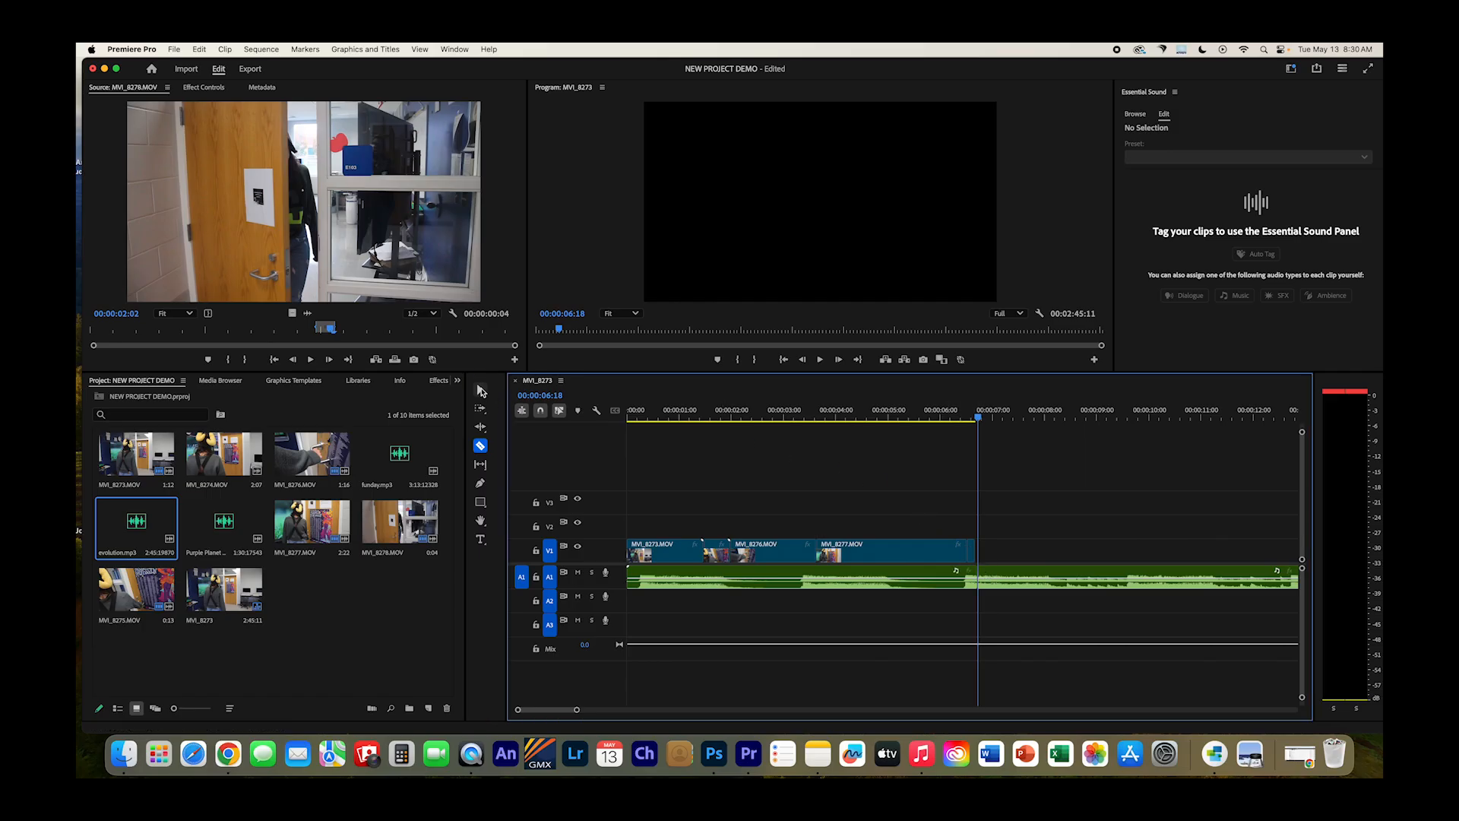
pyautogui.click(1115, 583)
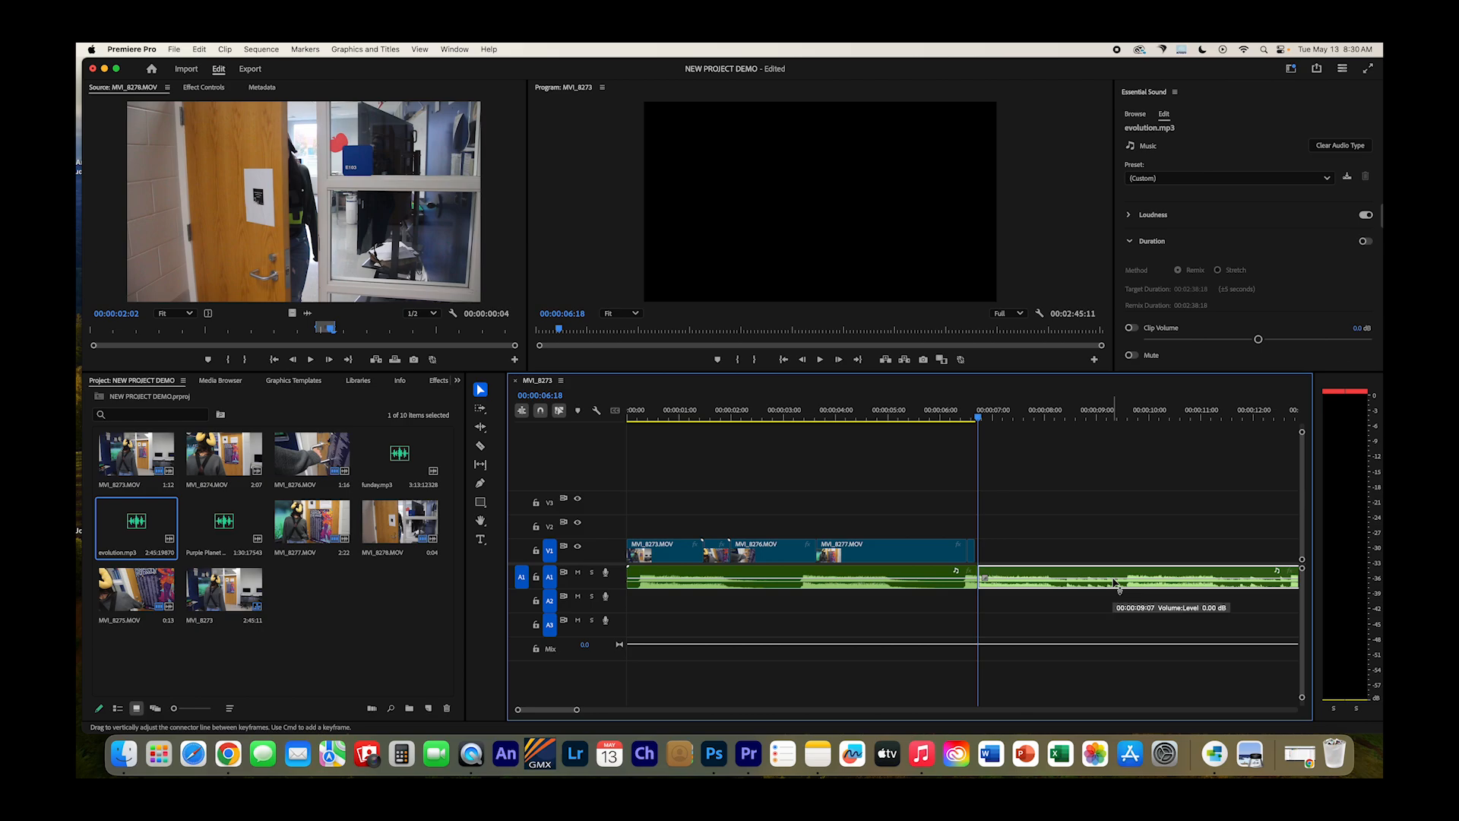
pyautogui.press('Delete')
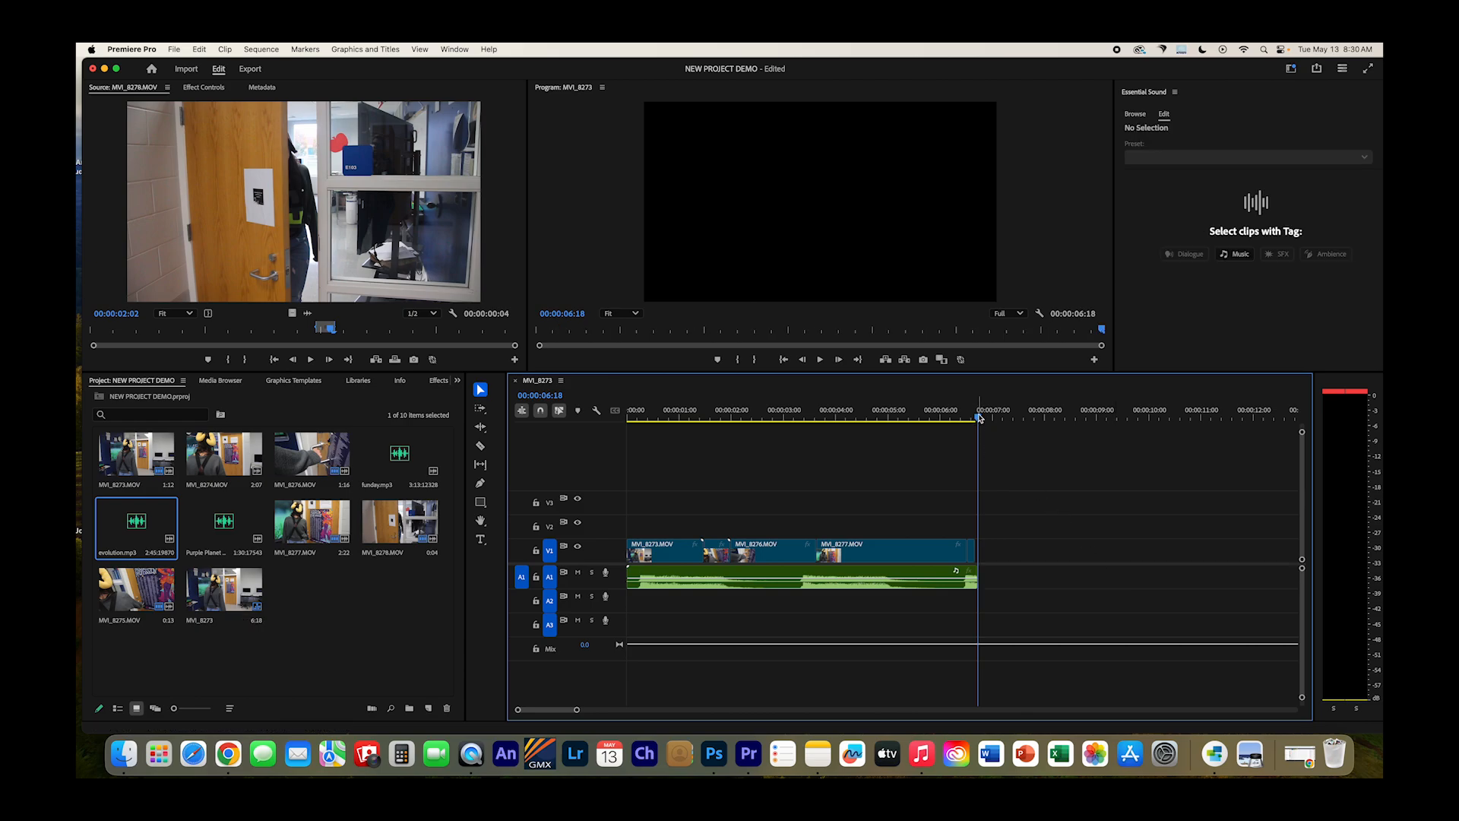
# Step: Move the playhead to 00:00:01:14 and show the Zoom group of the video transitions in the effects list
pyautogui.moveTo(978, 419); pyautogui.dragTo(710, 441)
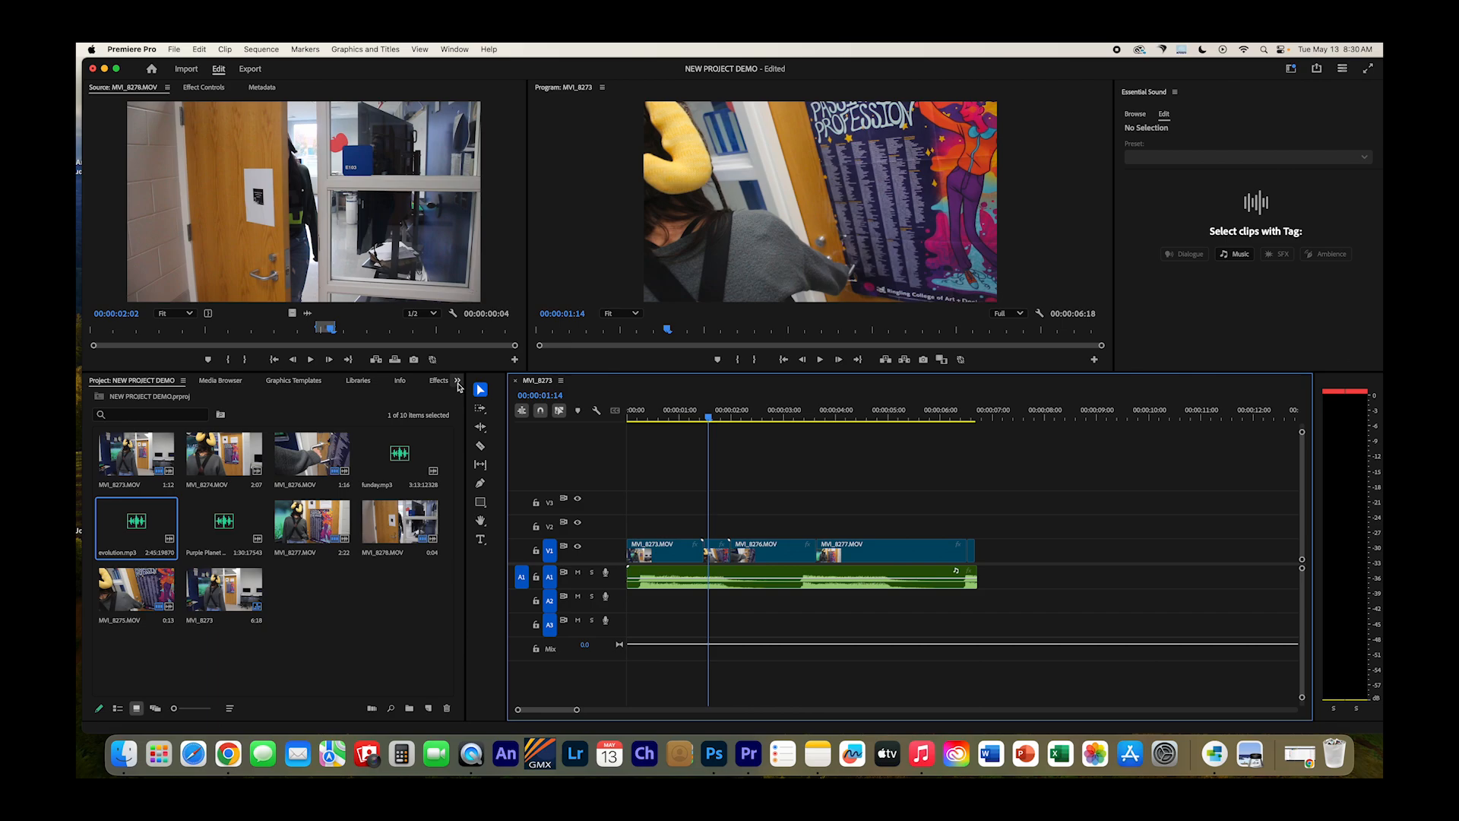
pyautogui.click(457, 383)
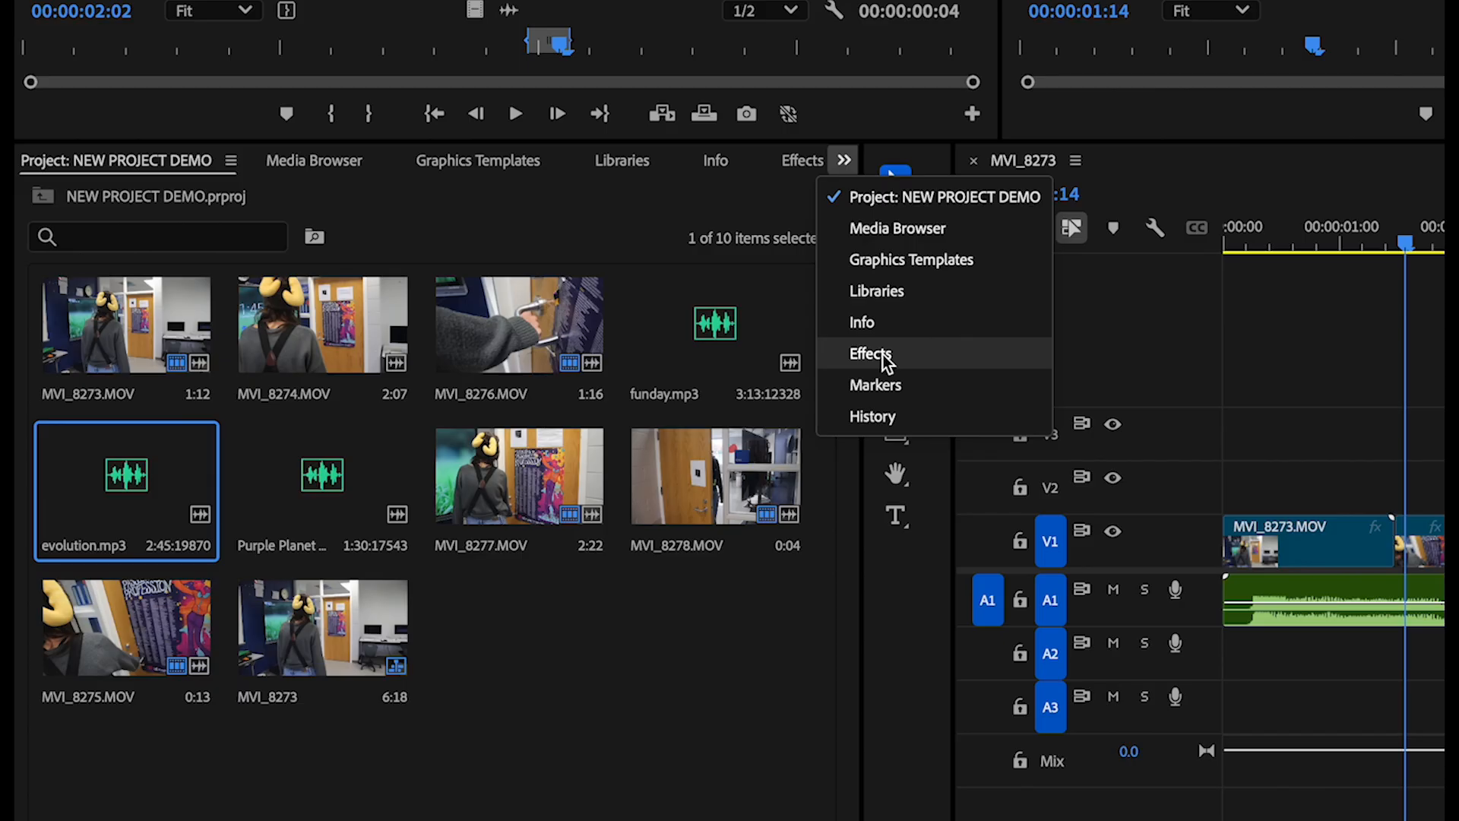
pyautogui.click(870, 354)
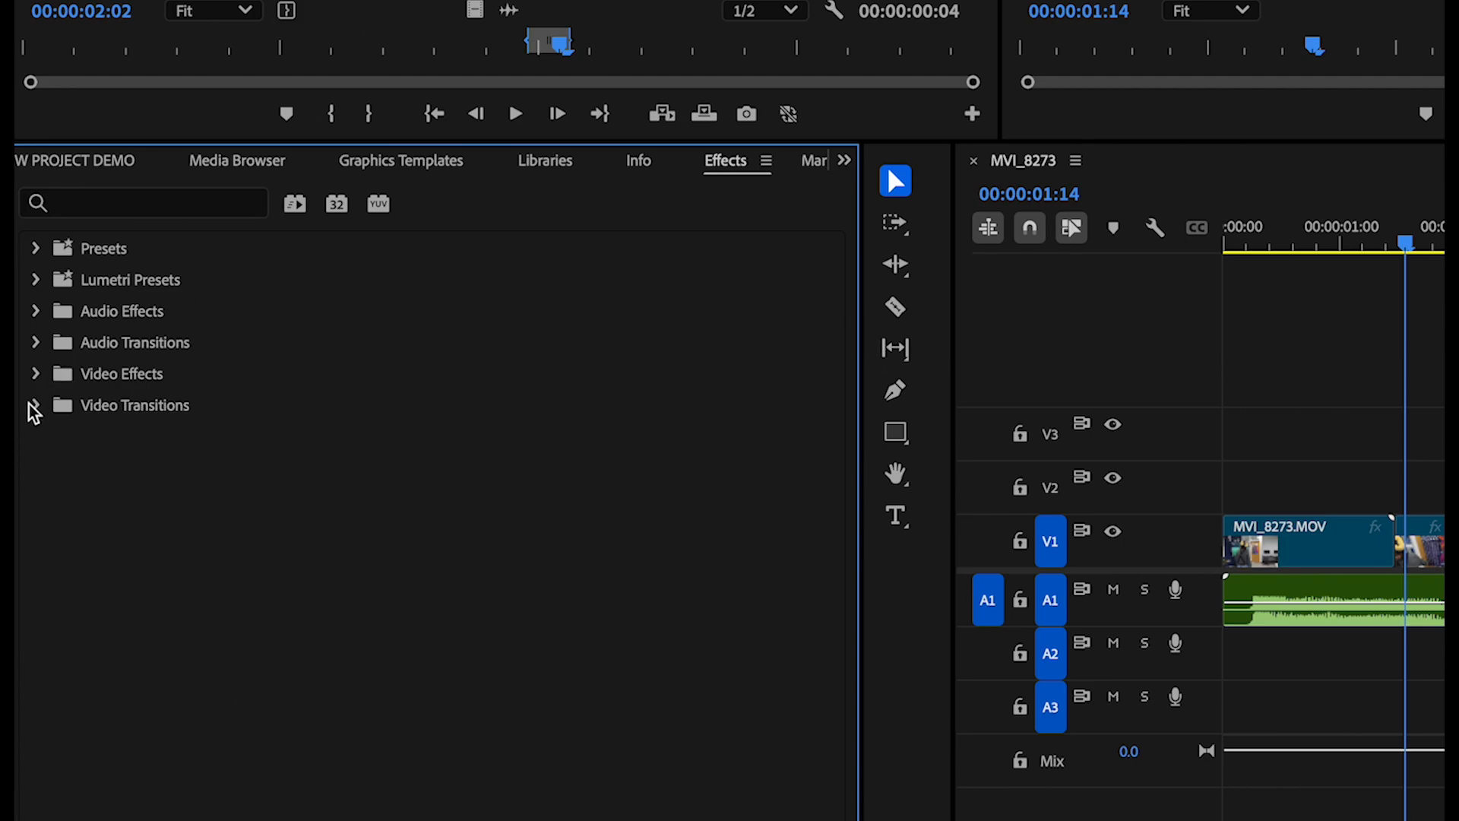
pyautogui.click(33, 406)
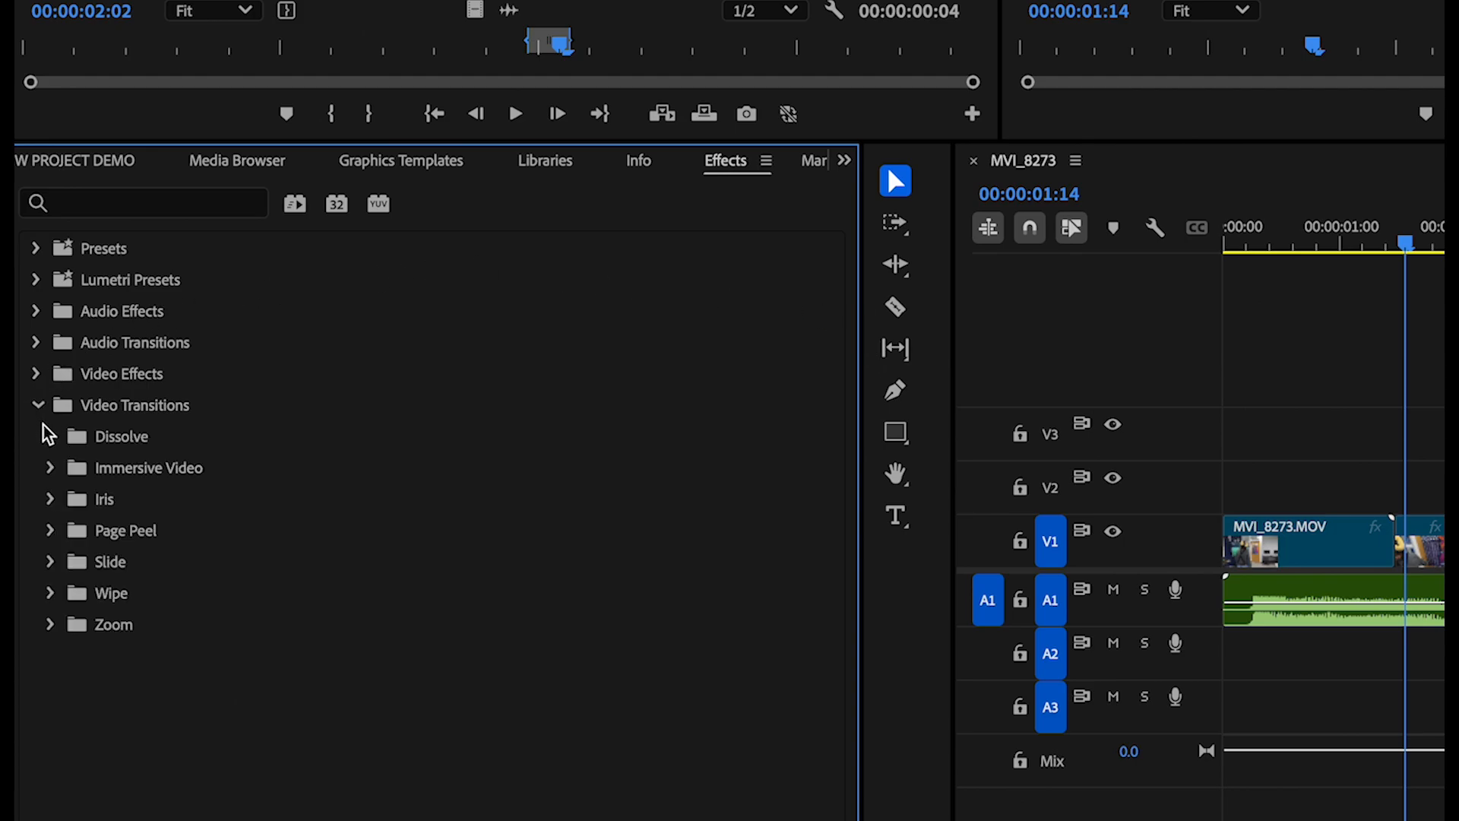
pyautogui.click(49, 625)
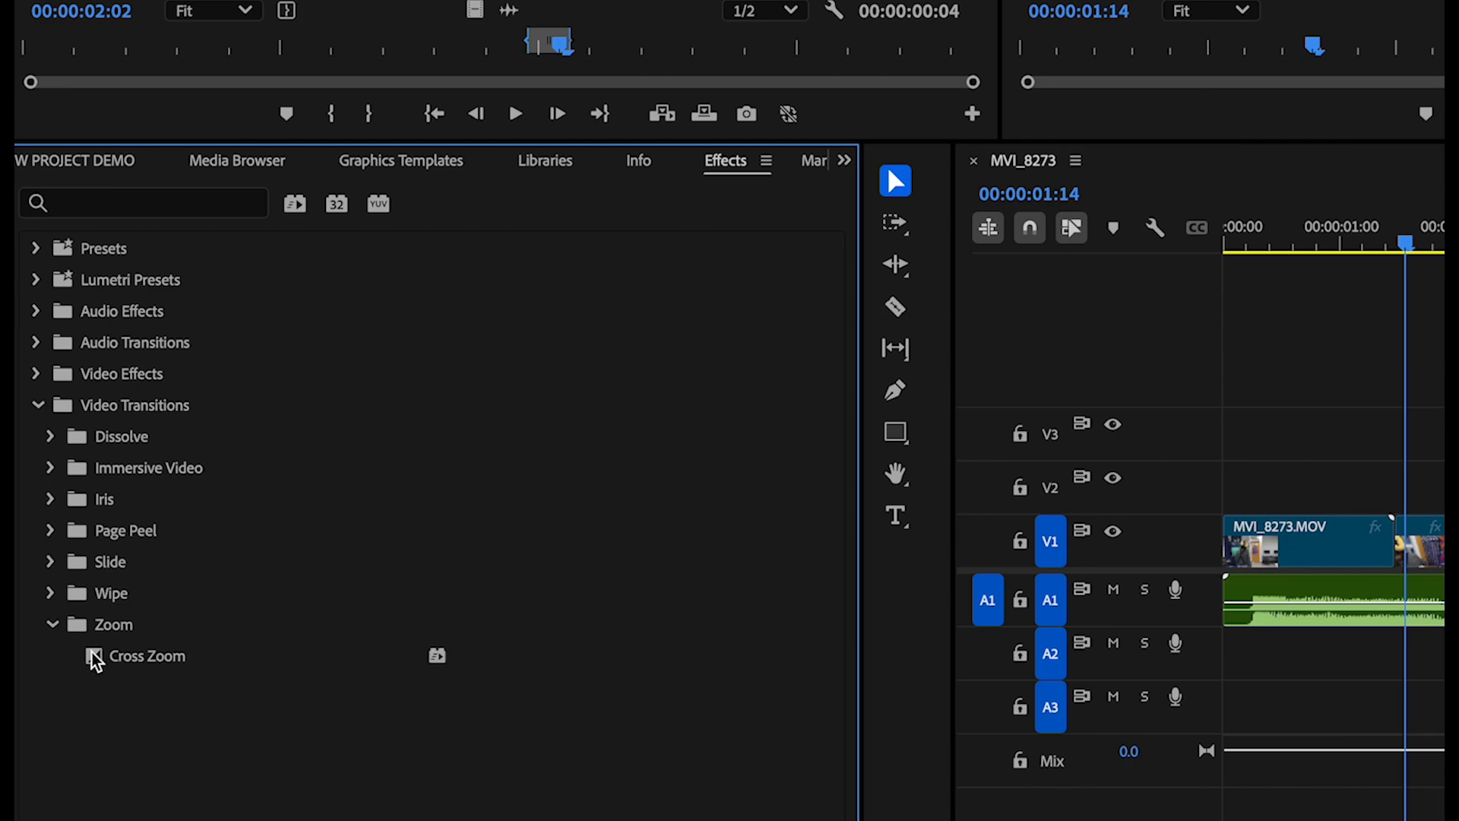
# Step: Try the Cross Zoom transition at the end of MVI_8273.MOV and delete it from the timeline
pyautogui.moveTo(95, 660); pyautogui.dragTo(1196, 440)
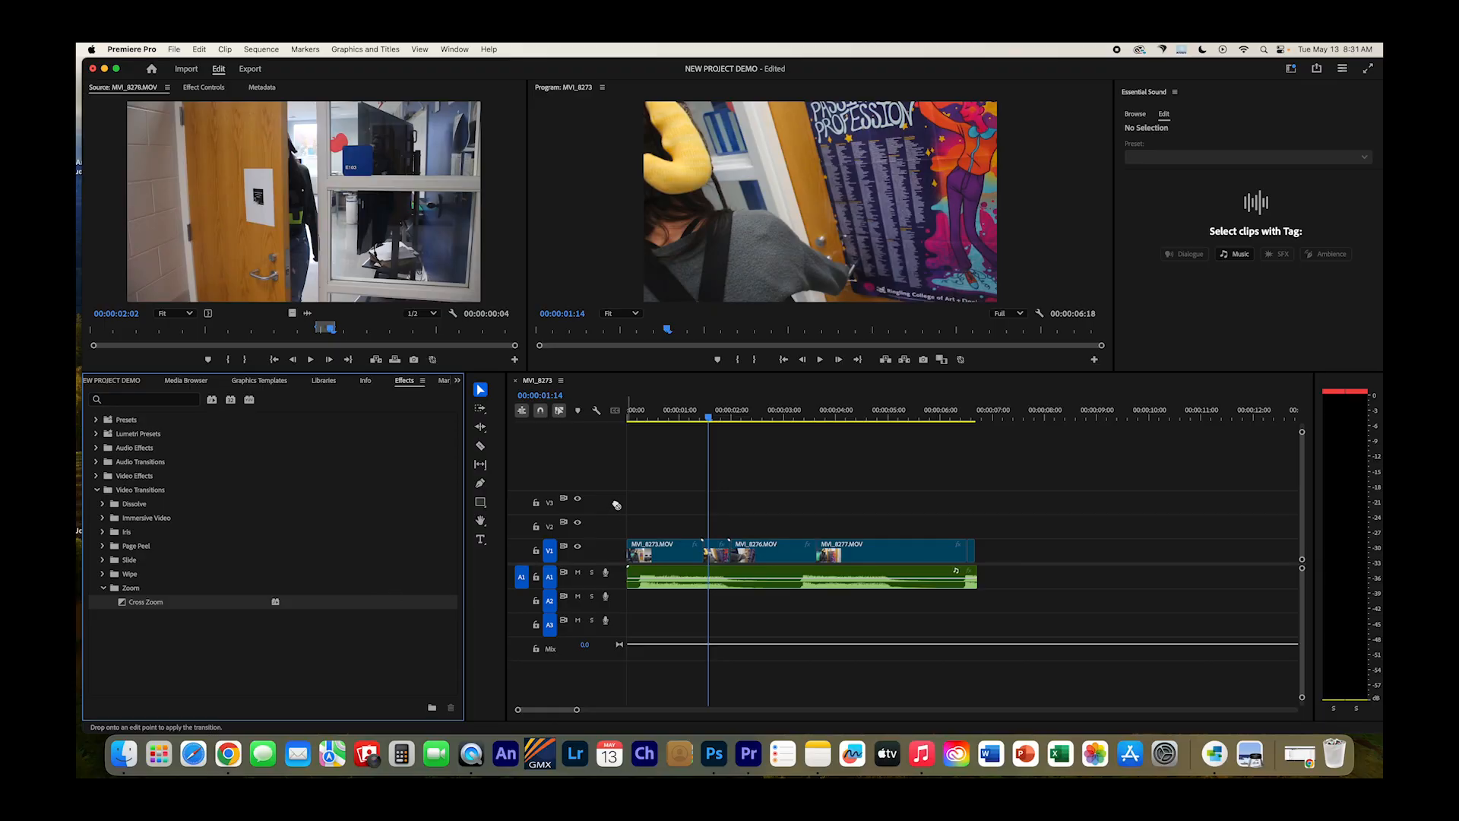
pyautogui.moveTo(694, 509)
pyautogui.mouseDown()
pyautogui.moveTo(704, 546)
pyautogui.moveTo(681, 560)
pyautogui.mouseUp()
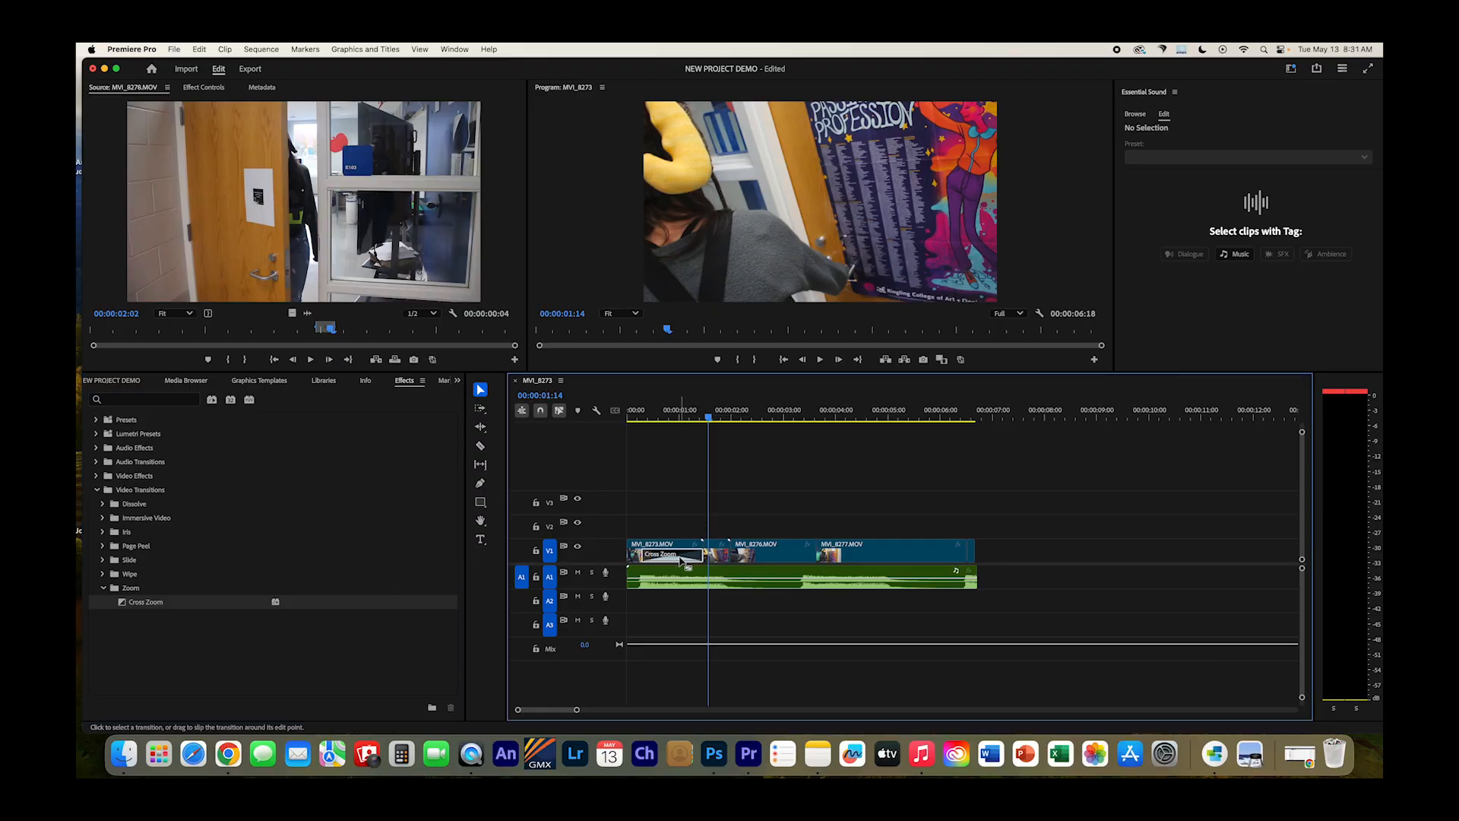
pyautogui.press('Delete')
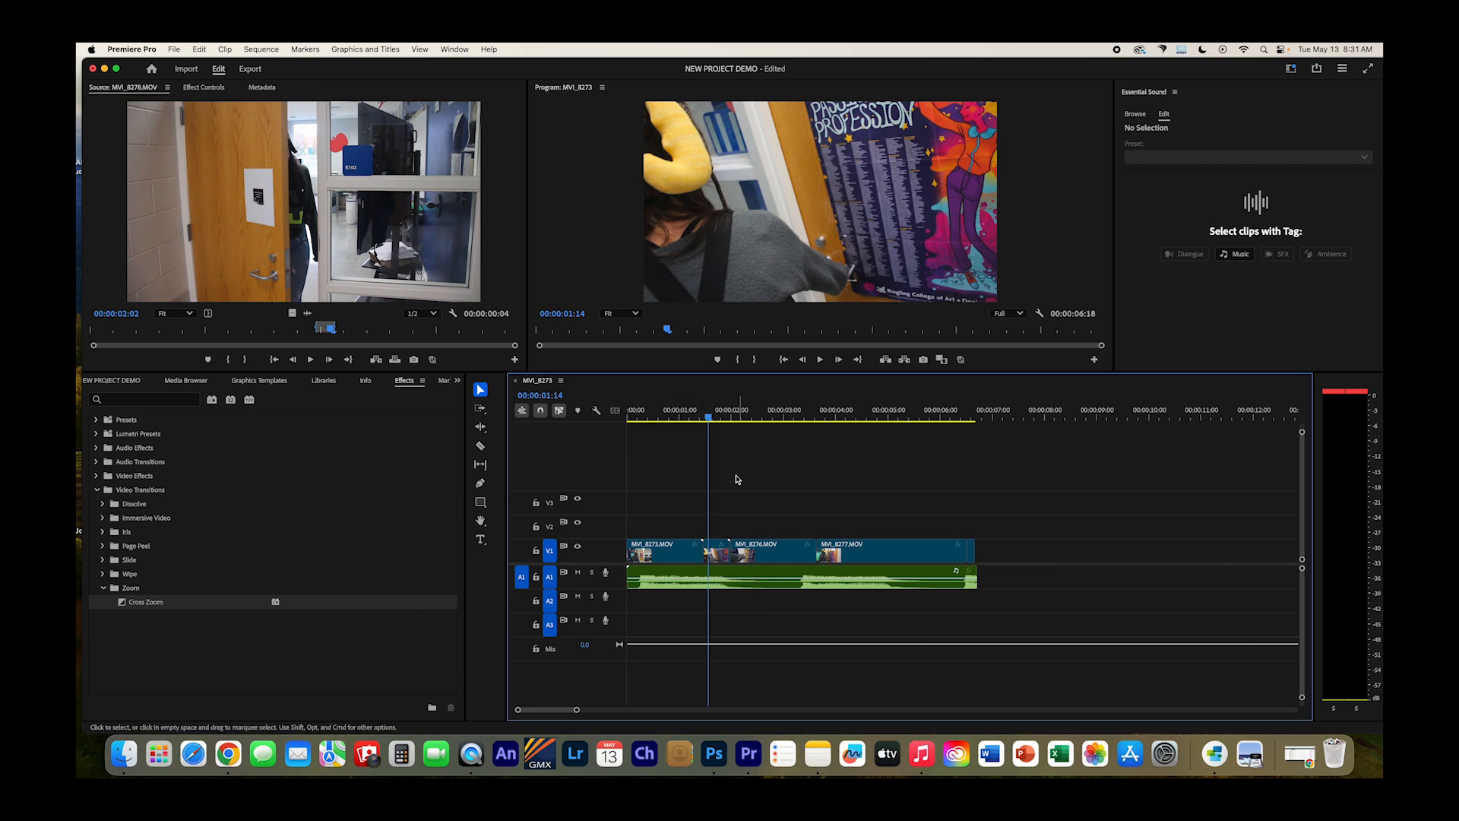
# Step: Apply the Cross Zoom transition to the end of MVI_8273.MOV, at its cut with MVI_8275.MOV
pyautogui.press('=')
pyautogui.press('=')
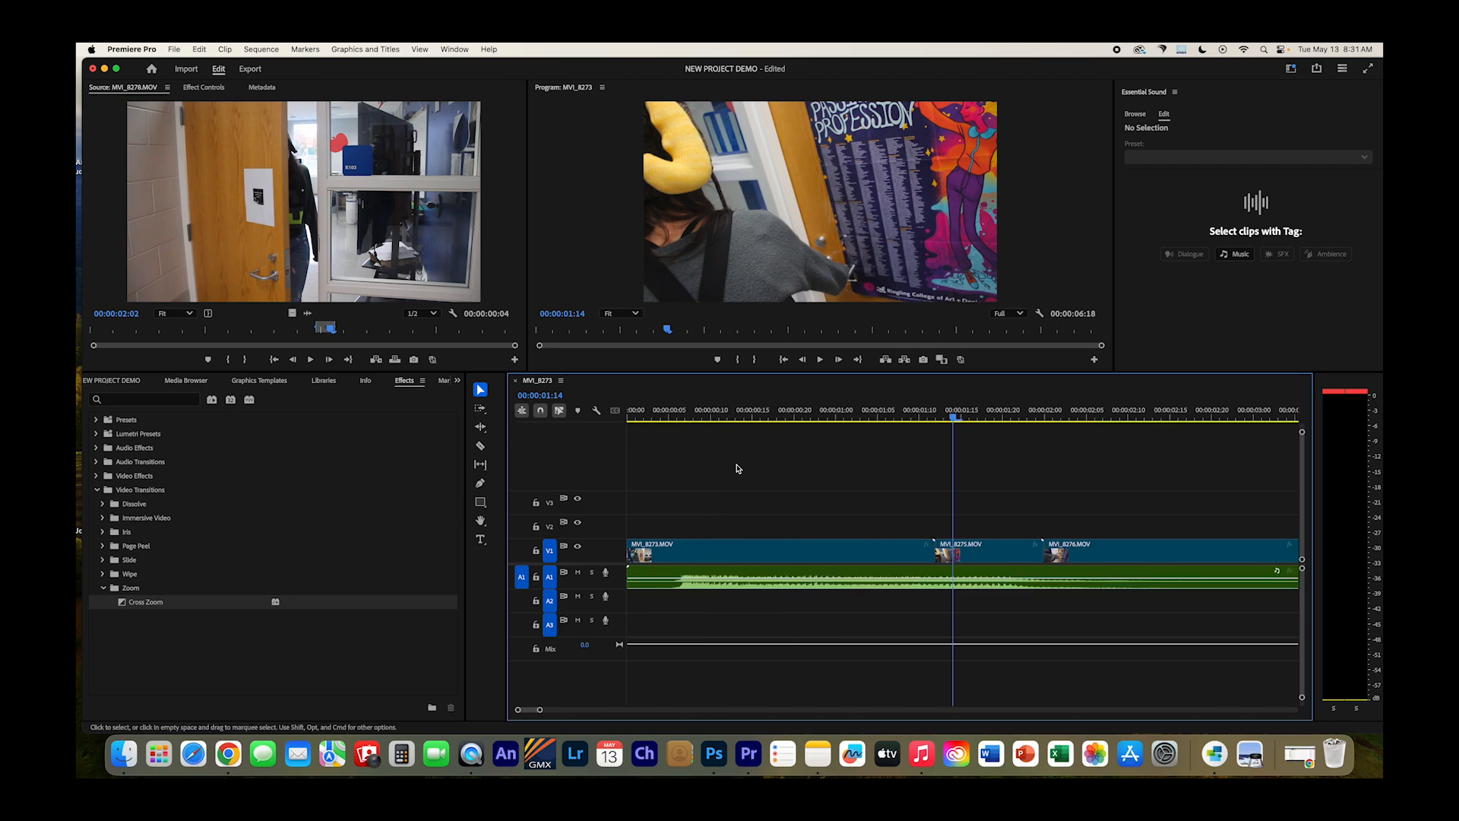
pyautogui.hscroll(3, 739, 472)
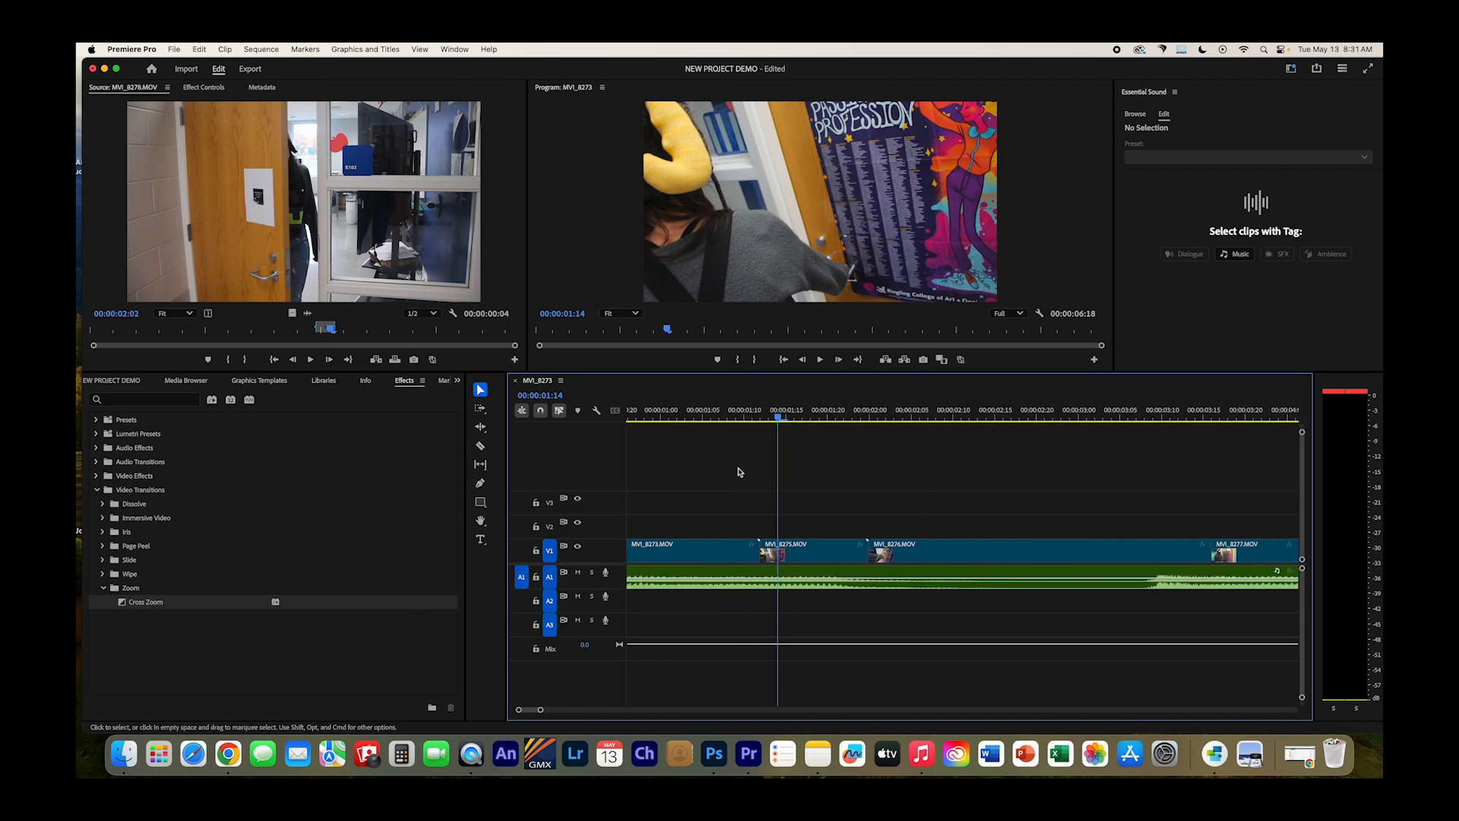
pyautogui.click(745, 415)
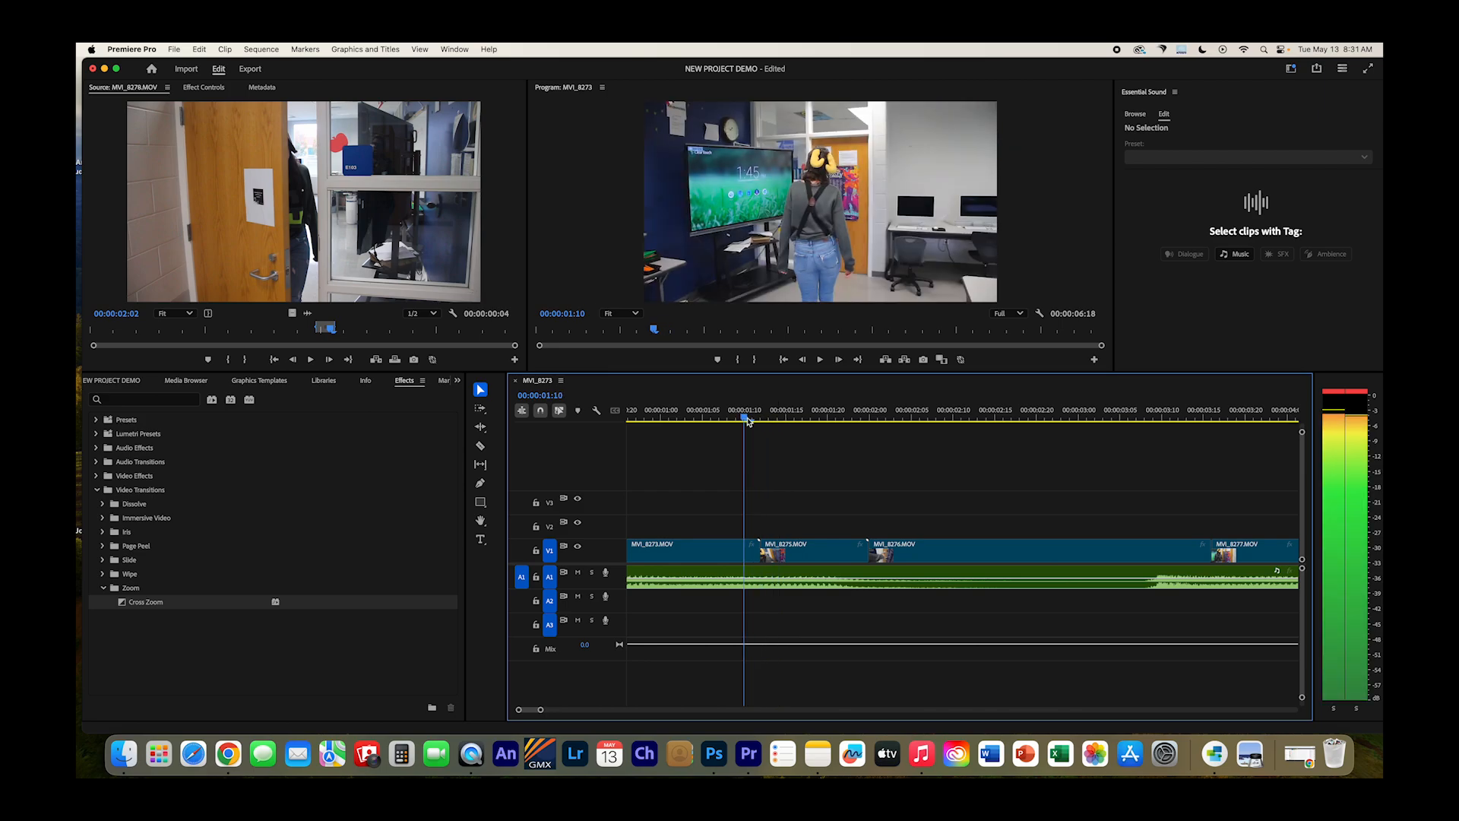
pyautogui.moveTo(123, 607); pyautogui.dragTo(760, 517)
pyautogui.moveTo(760, 536); pyautogui.dragTo(745, 541)
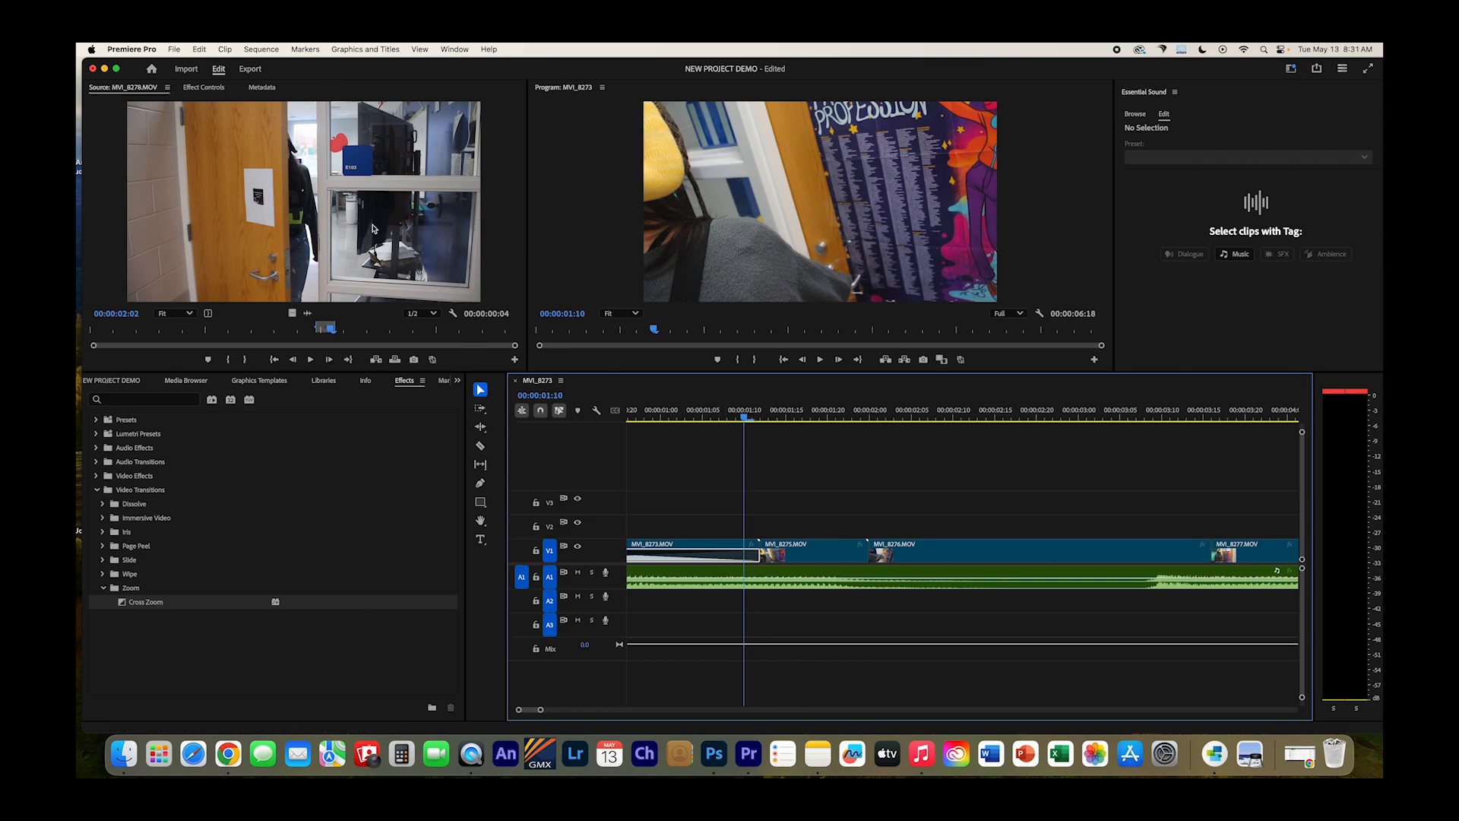
# Step: Extend the Cross Zoom across the cut over MVI_8275.MOV and trim its start to give a duration of 00:00:00:21
pyautogui.click(204, 87)
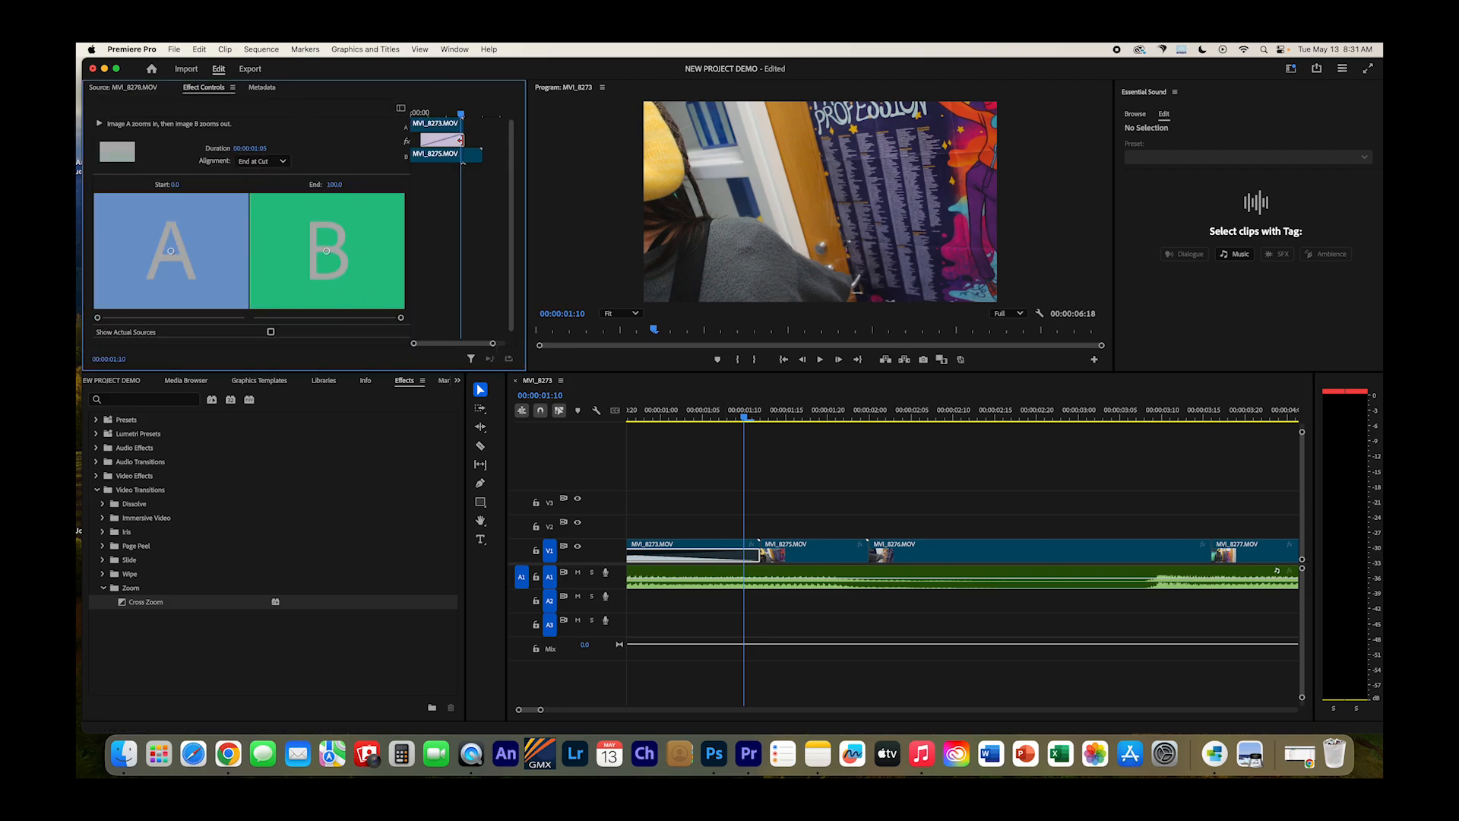
pyautogui.moveTo(484, 142); pyautogui.dragTo(443, 145)
pyautogui.click(449, 138)
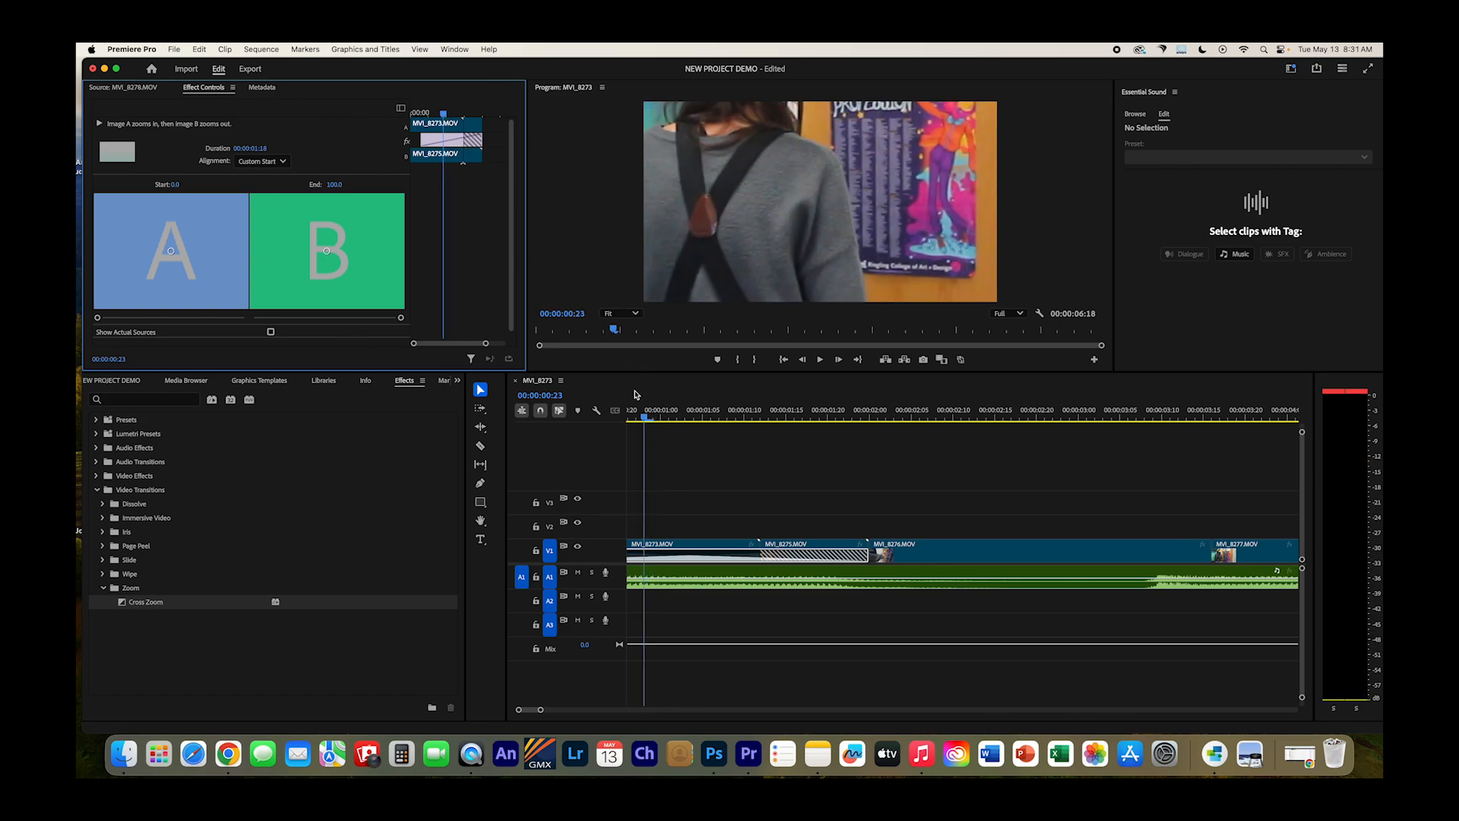
pyautogui.hscroll(-3, 693, 444)
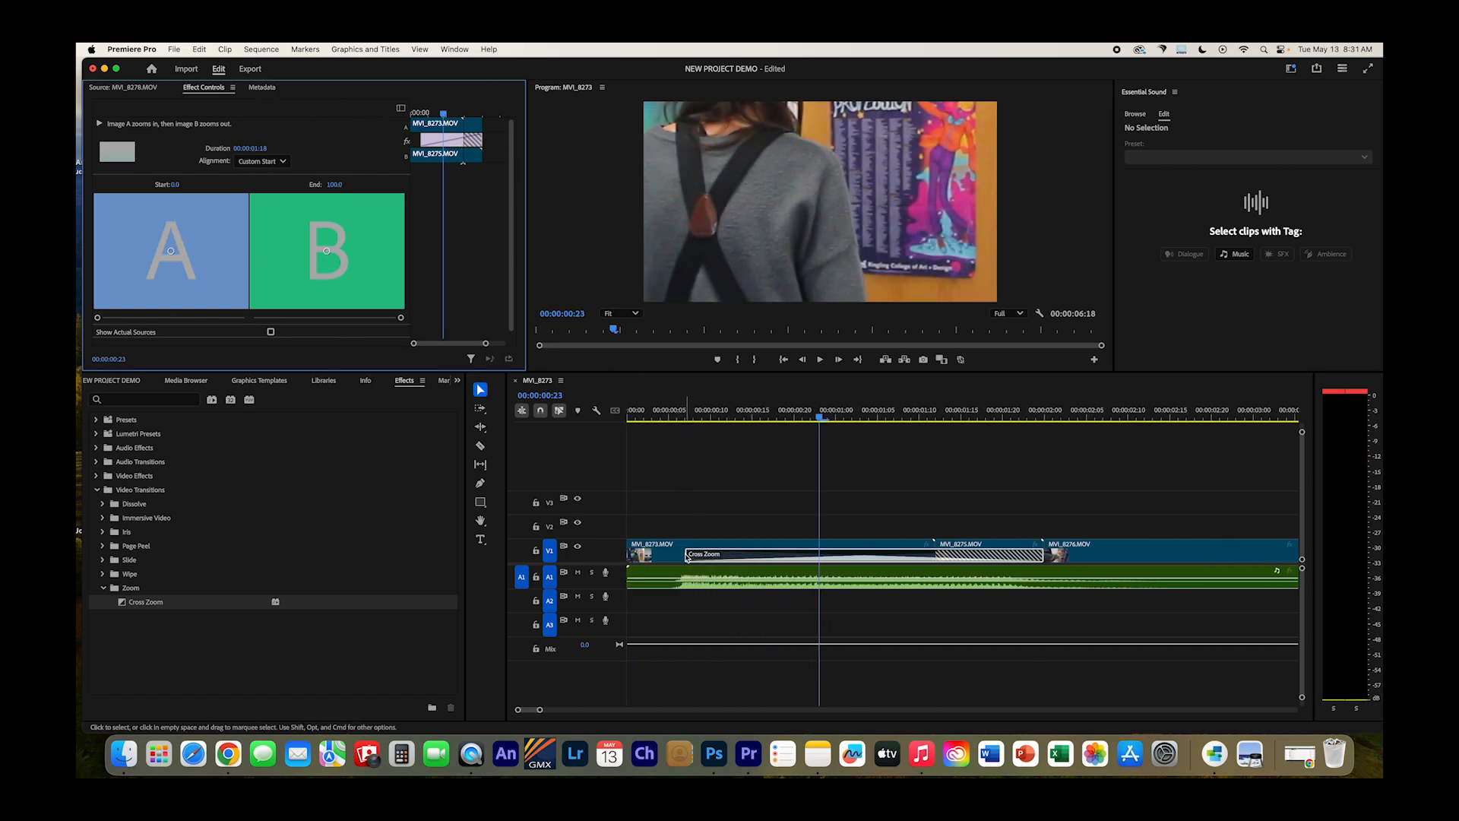
pyautogui.moveTo(687, 554); pyautogui.dragTo(876, 553)
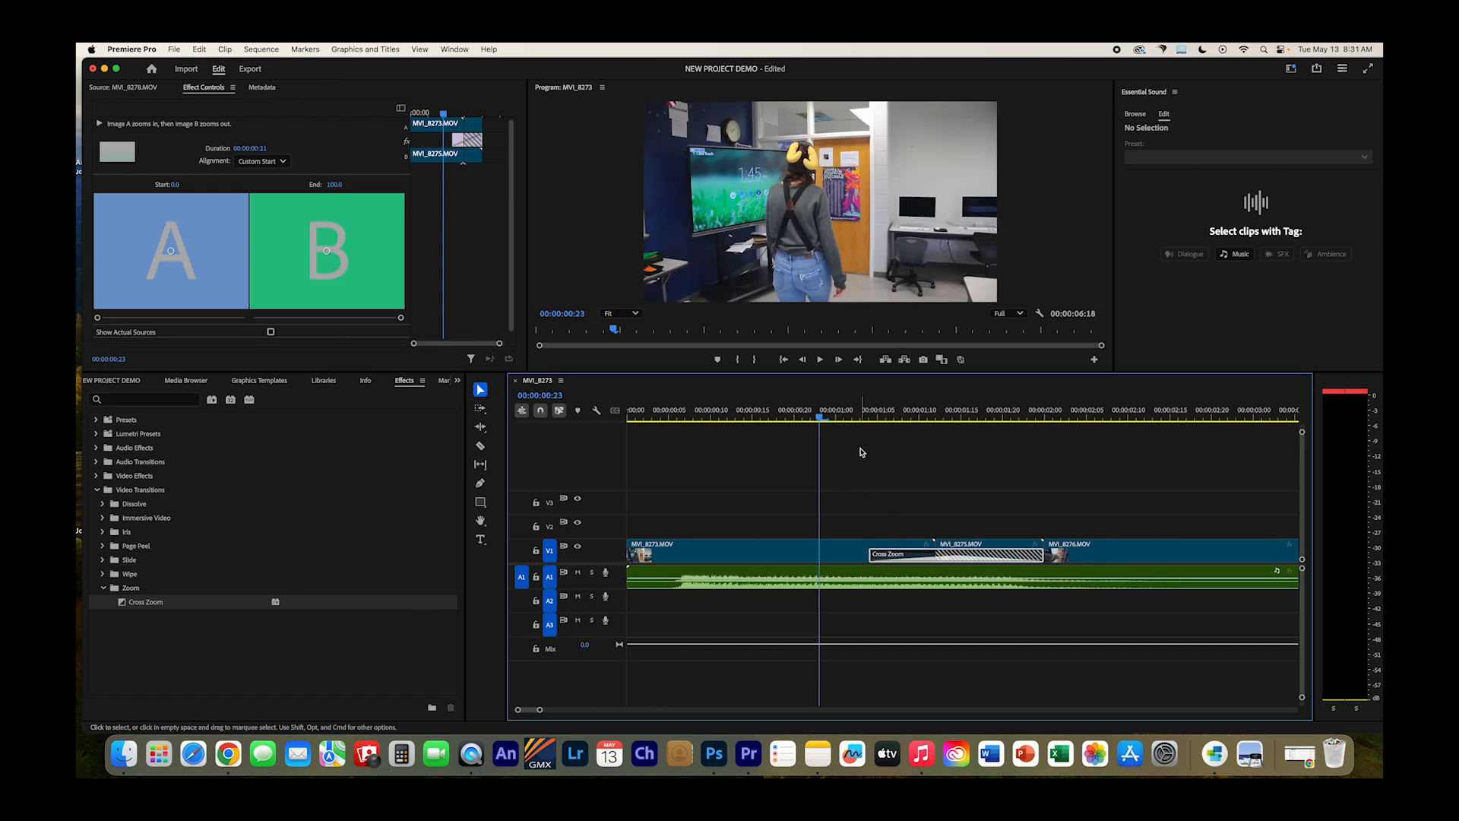
# Step: Play through the Cross Zoom, shorten it from both ends to about 15 frames, and park the playhead at 00:00:02:08
pyautogui.press('space')
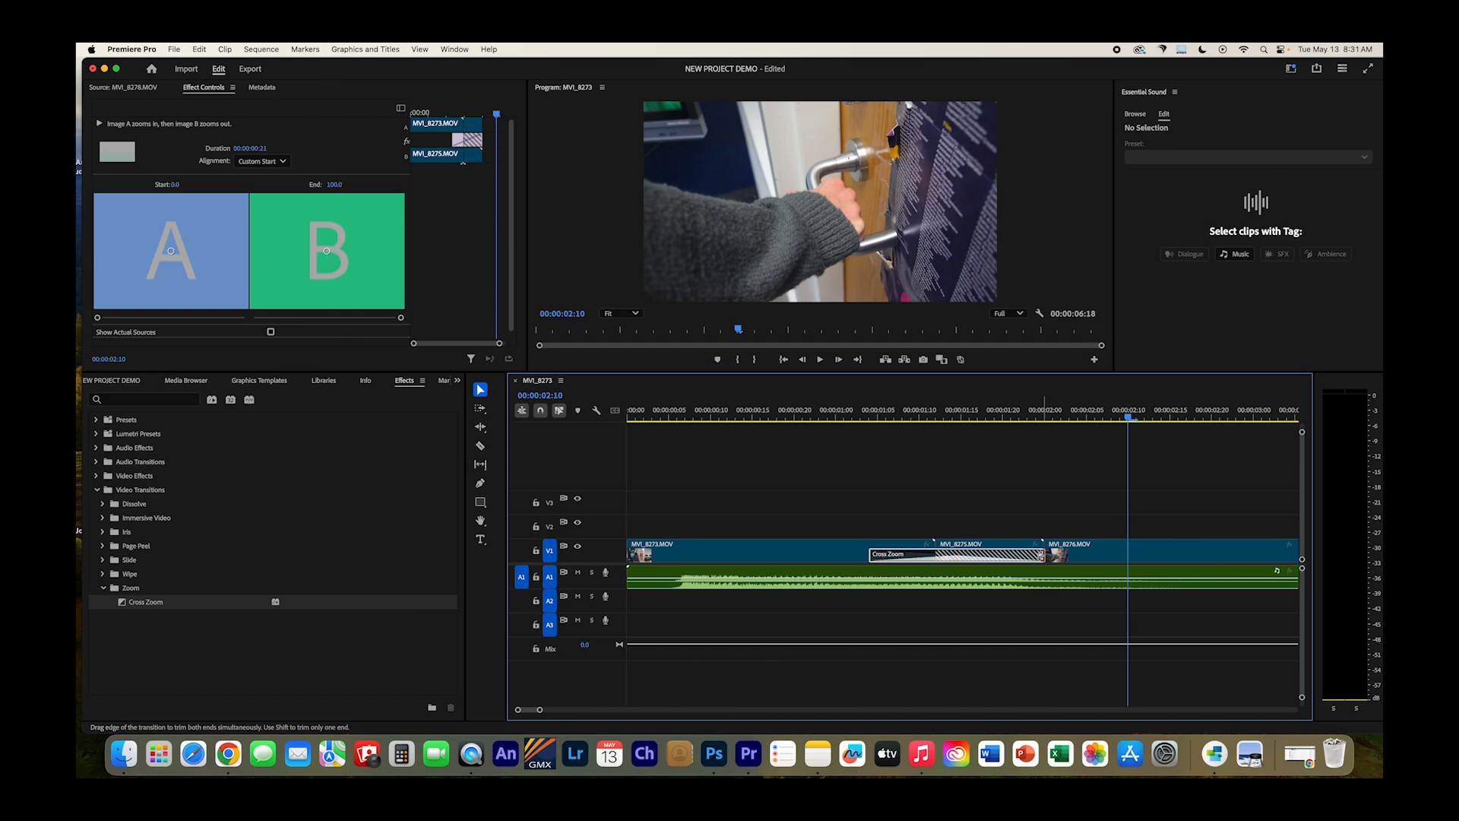
pyautogui.moveTo(1042, 559); pyautogui.dragTo(1013, 563)
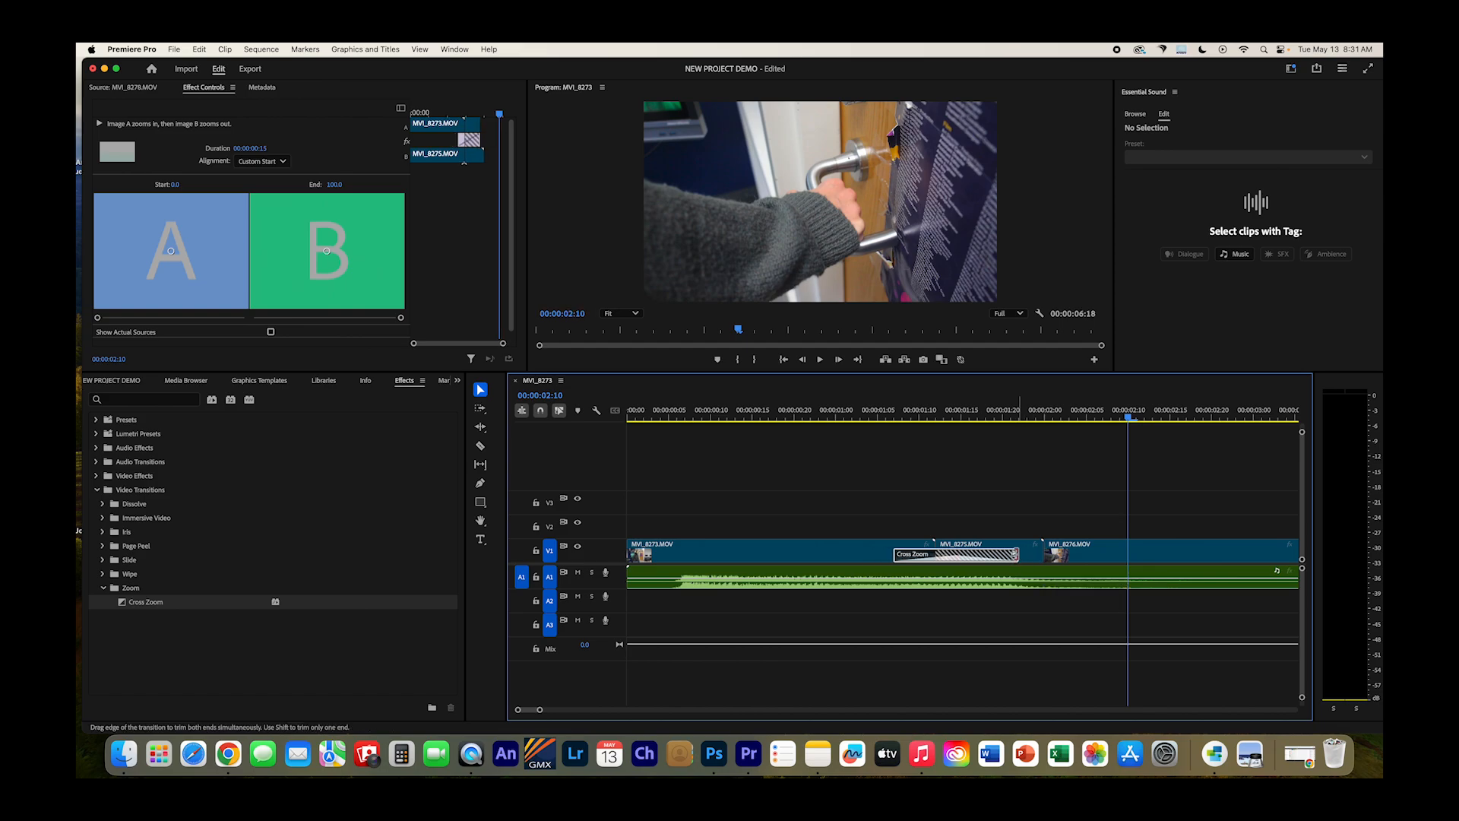
pyautogui.moveTo(1129, 418); pyautogui.dragTo(1114, 456)
# Step: Add a text graphic at 00:00:06:17, the end of MVI_8277.MOV, reading "All the people in the video"
pyautogui.hscroll(5, 1097, 479)
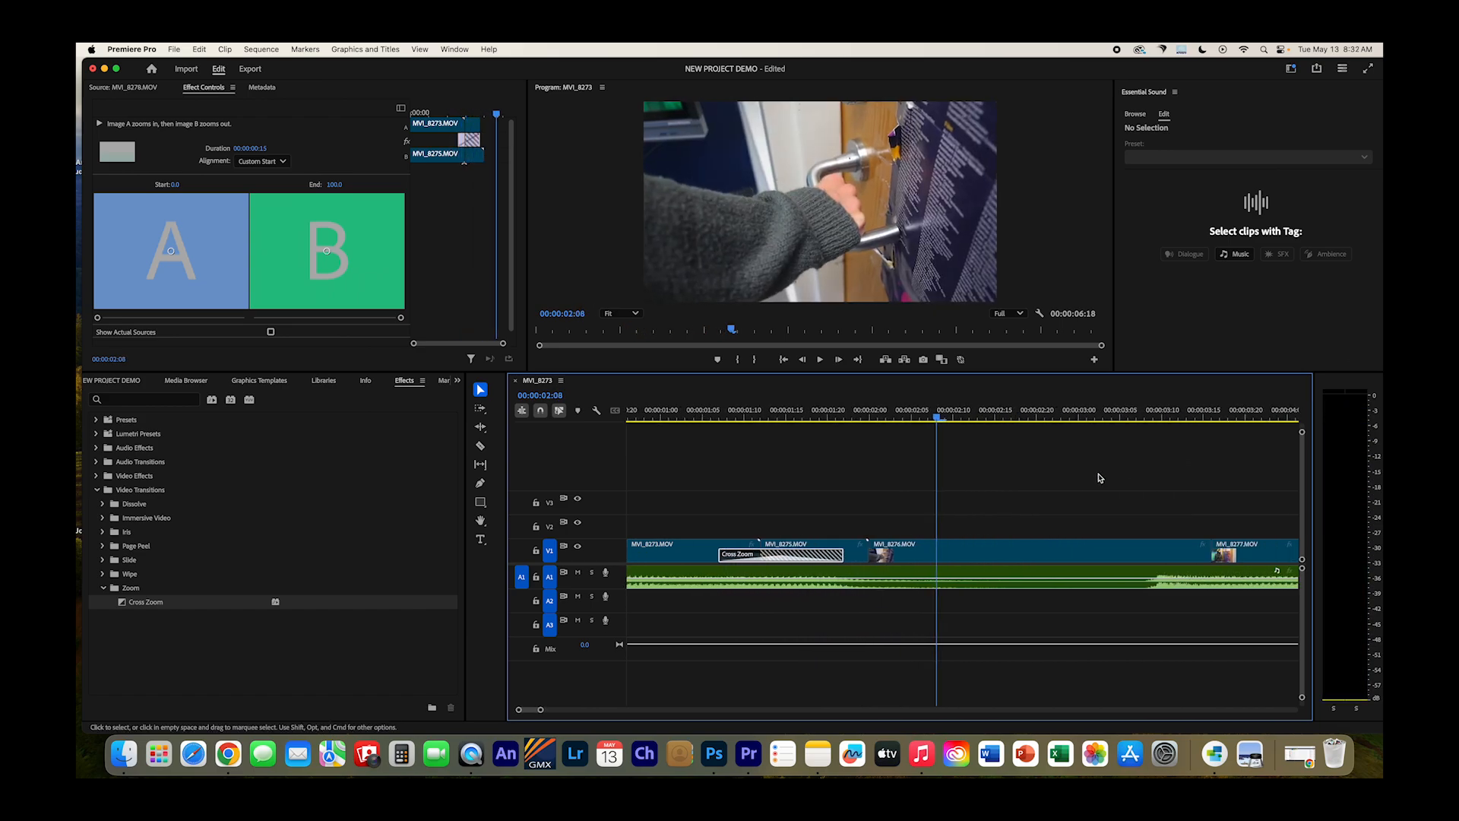
pyautogui.hscroll(8, 1083, 479)
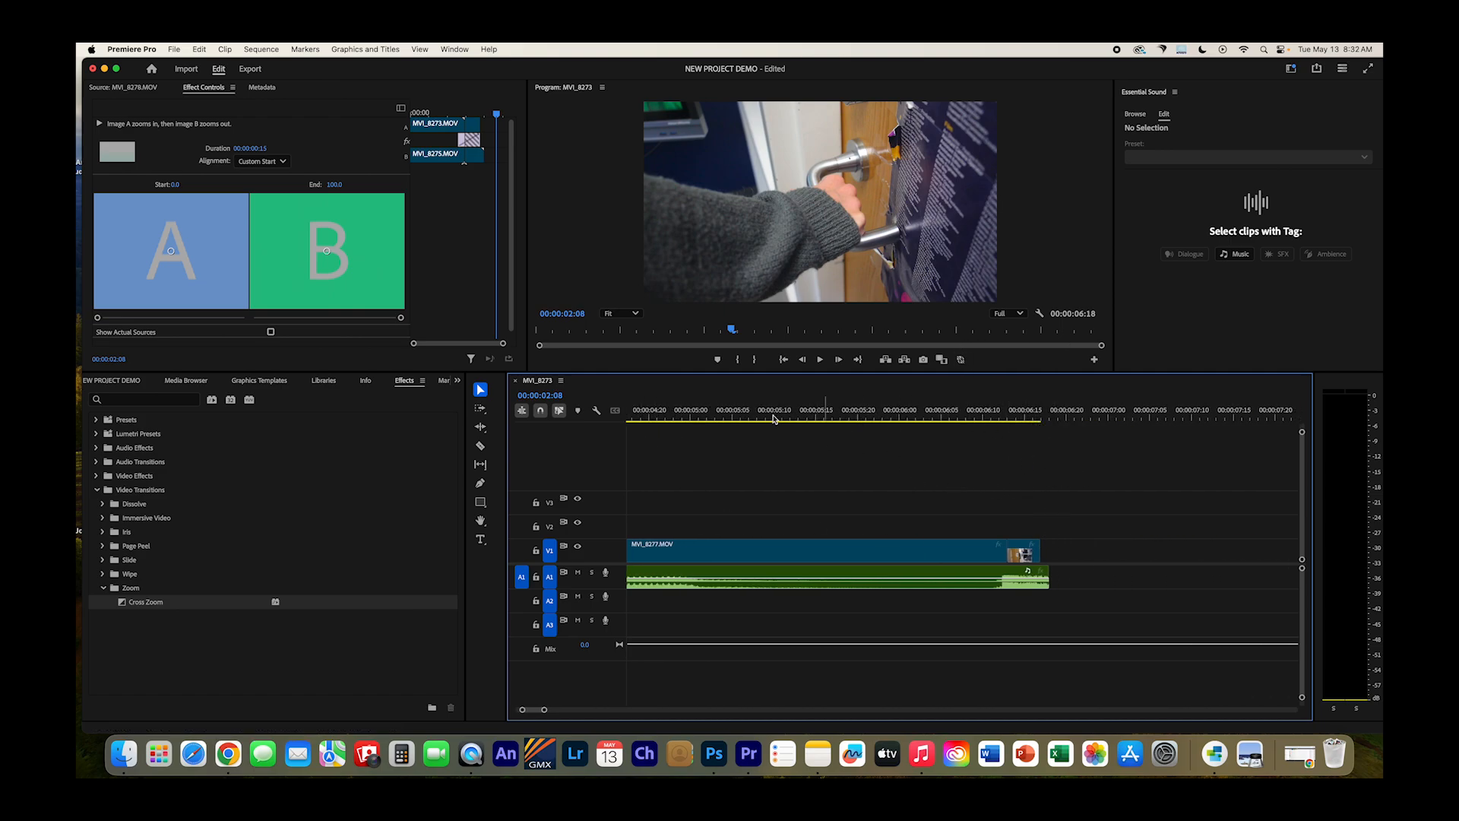
pyautogui.click(1040, 419)
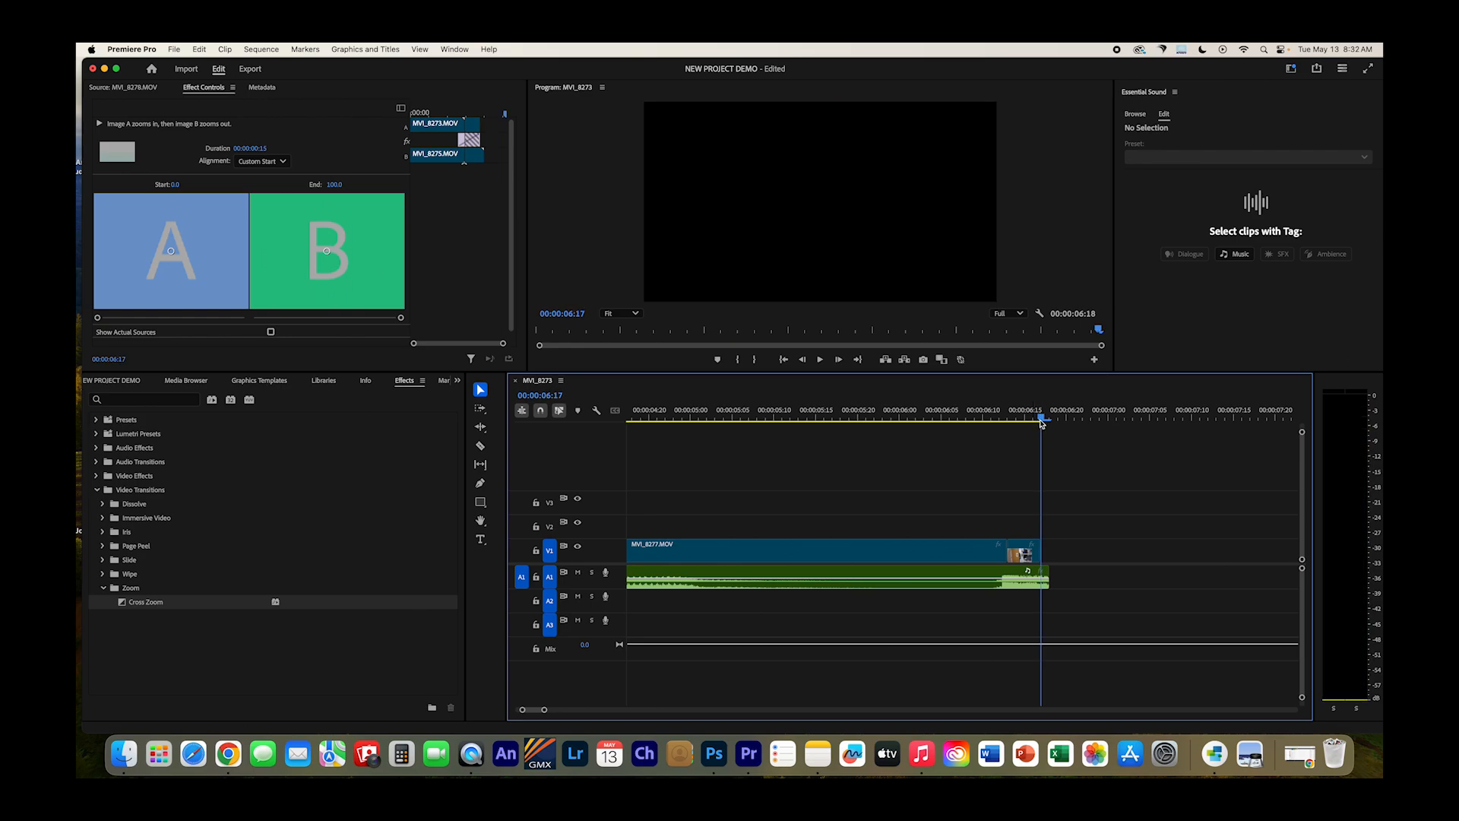
pyautogui.moveTo(1044, 421); pyautogui.dragTo(1041, 421)
pyautogui.click(480, 541)
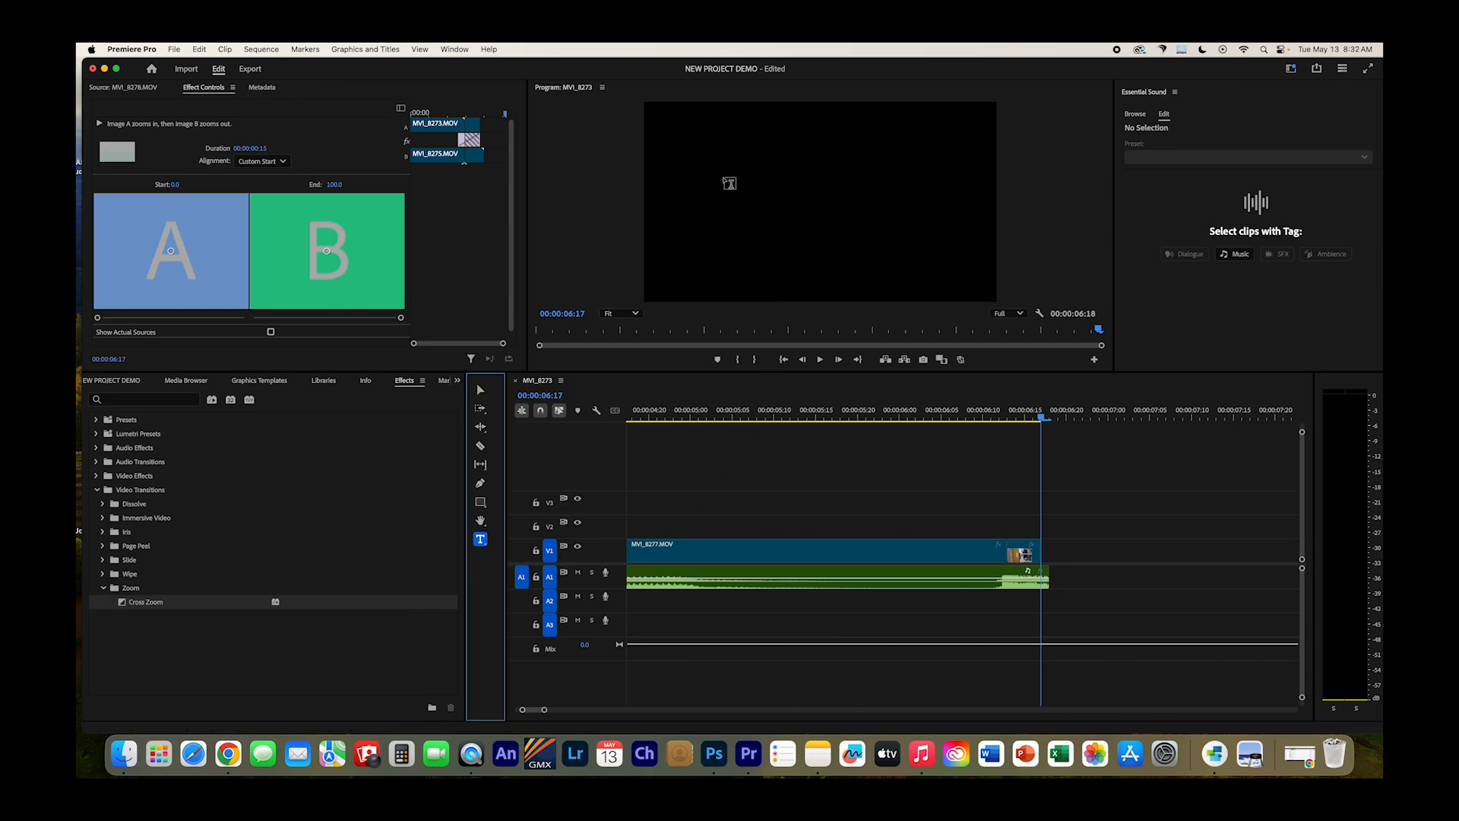
pyautogui.click(728, 148)
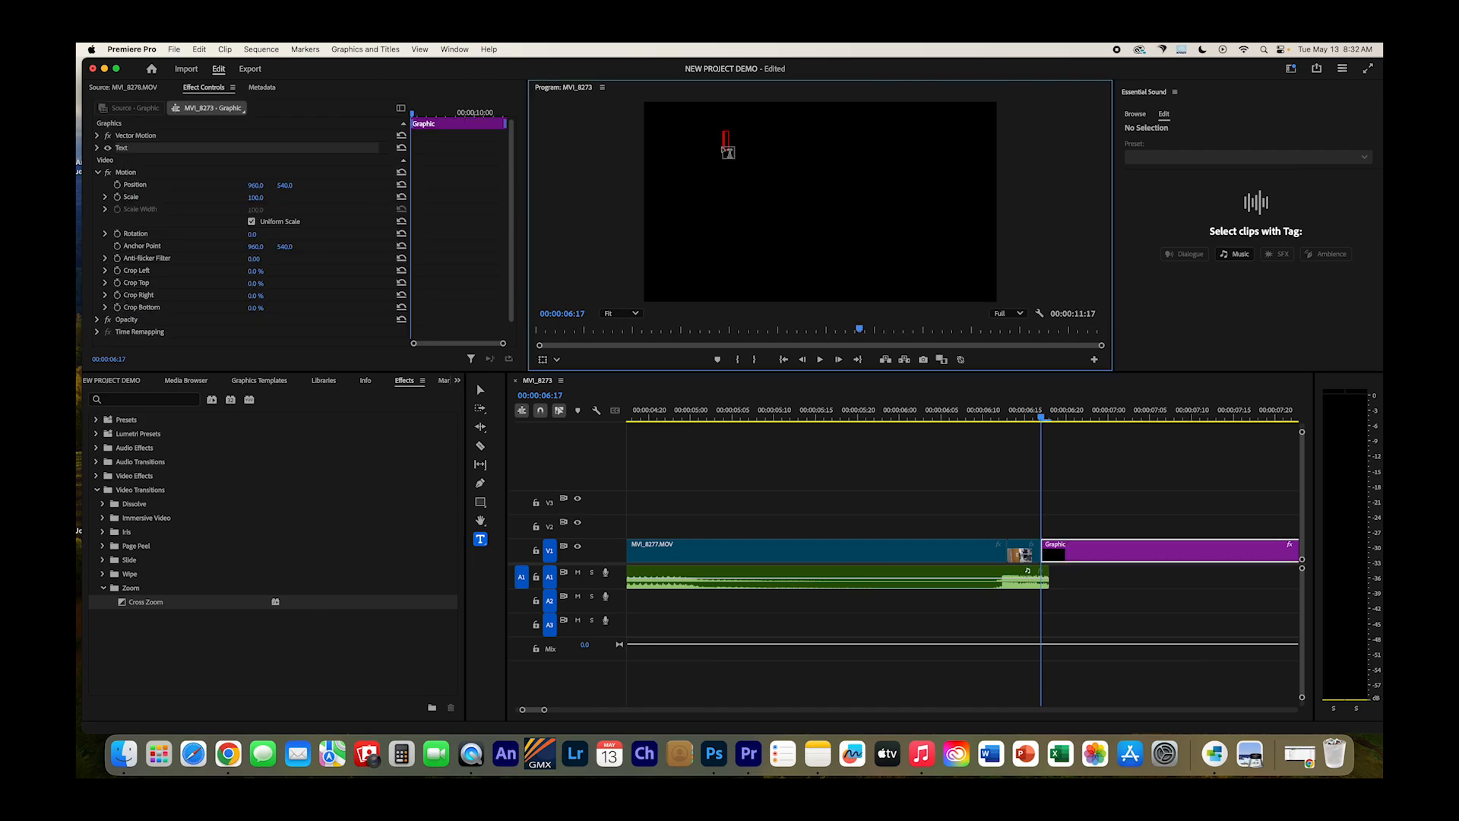
pyautogui.write('All the p')
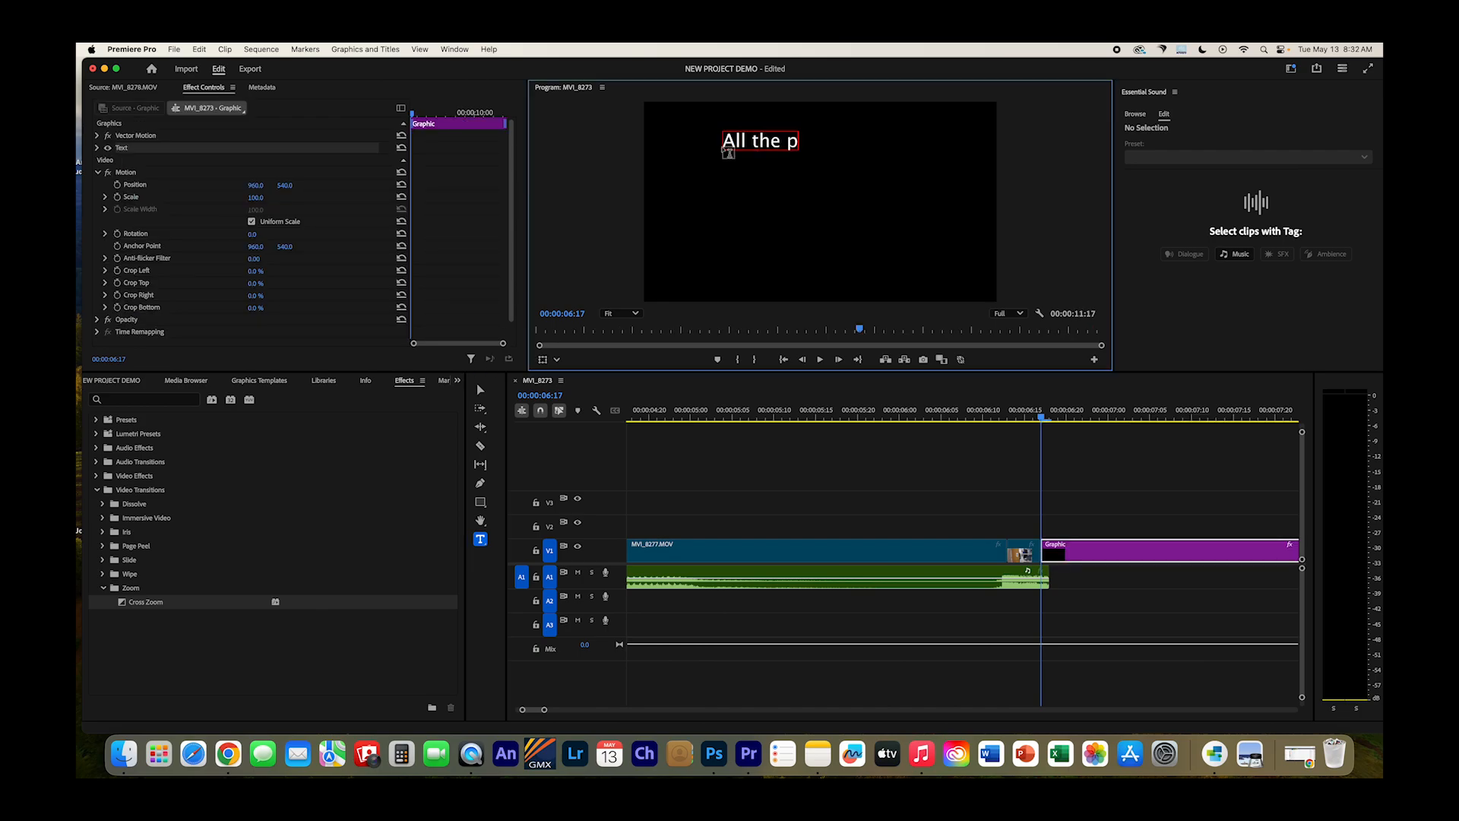
pyautogui.write('eople in')
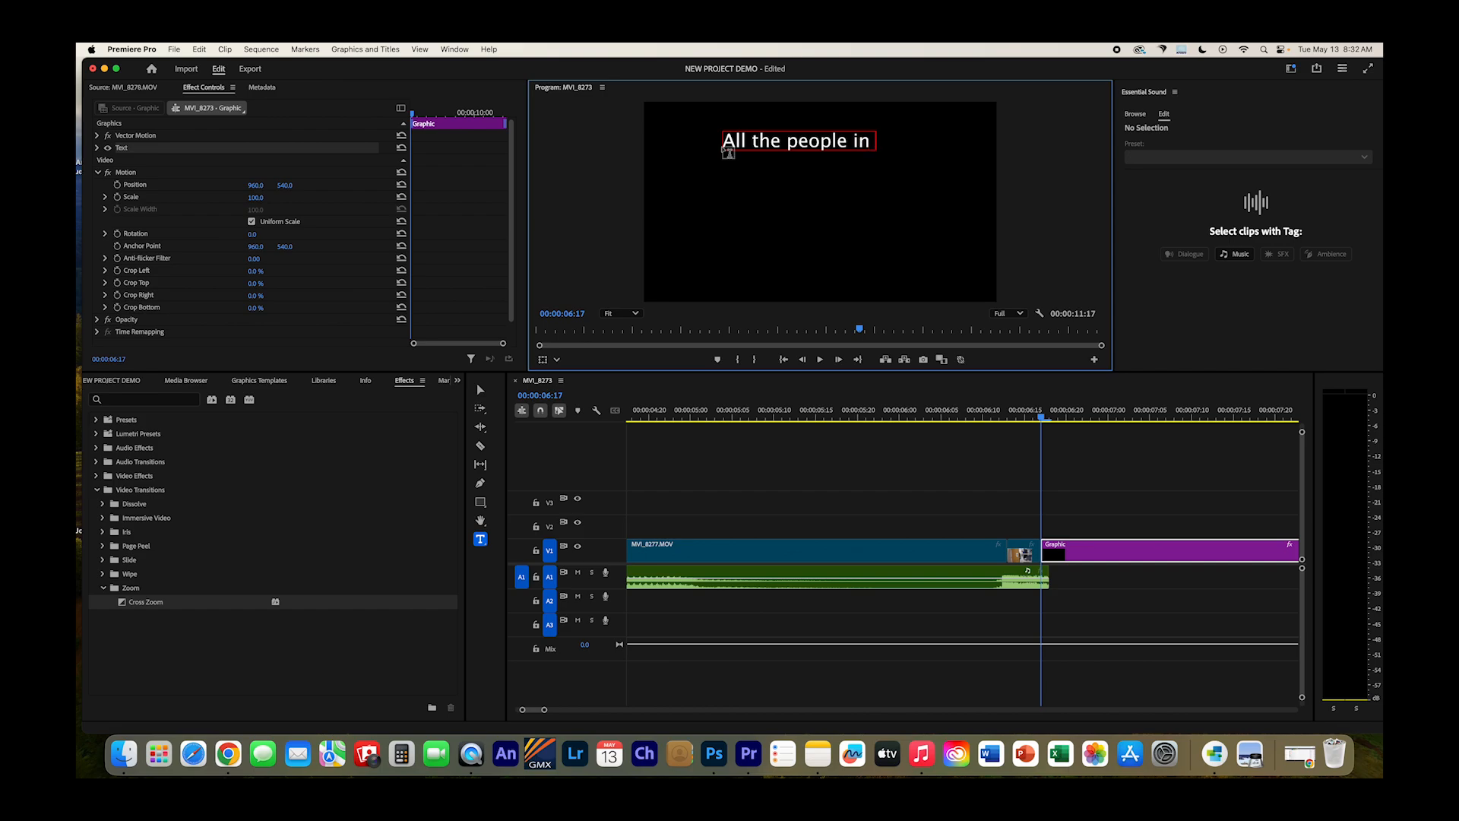
pyautogui.write(' the video')
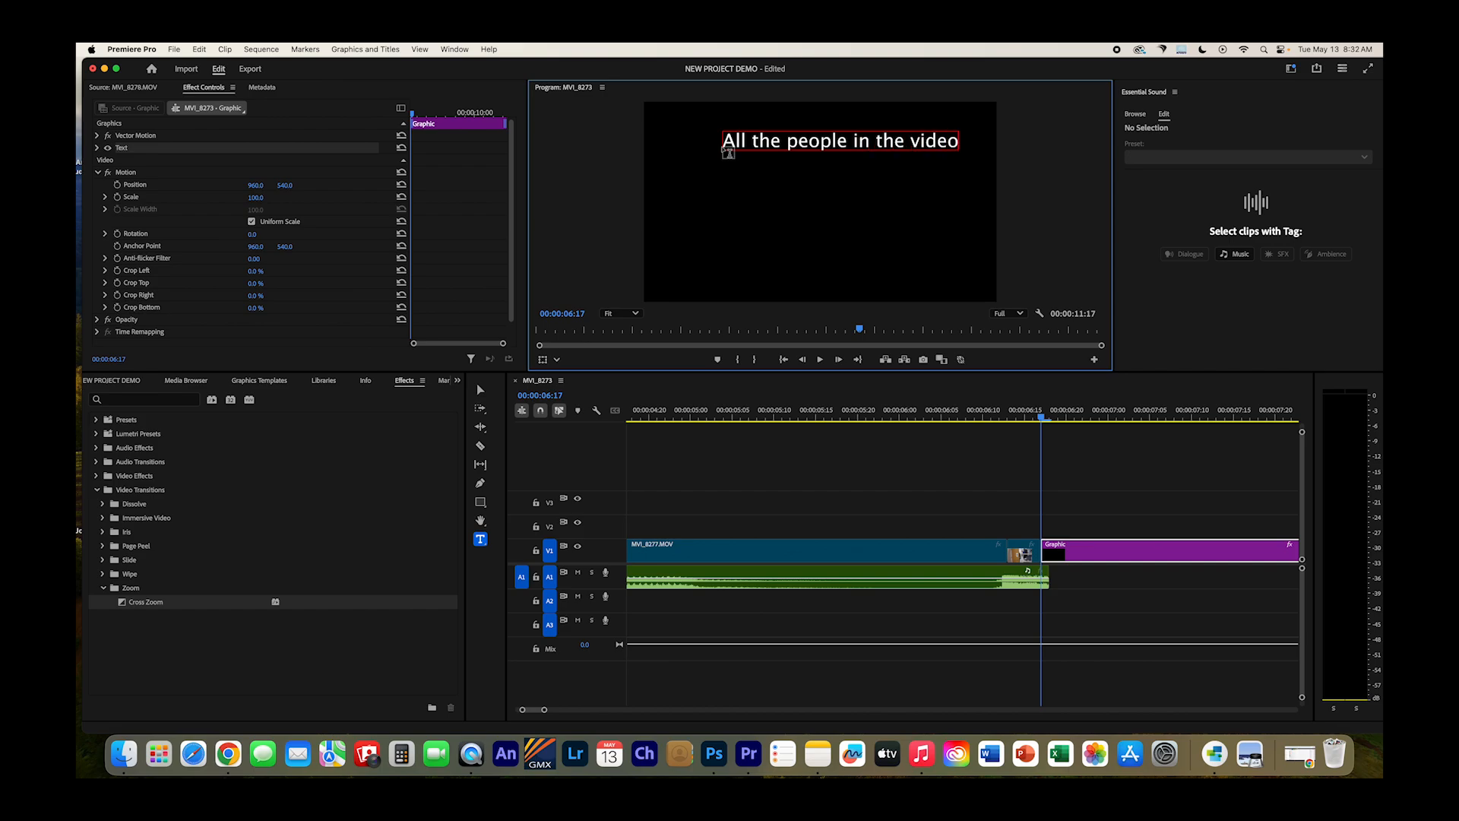
# Step: Add three lines below the end text's first line, reading "Name", "names" and "names"
pyautogui.press('Return')
pyautogui.write('Name')
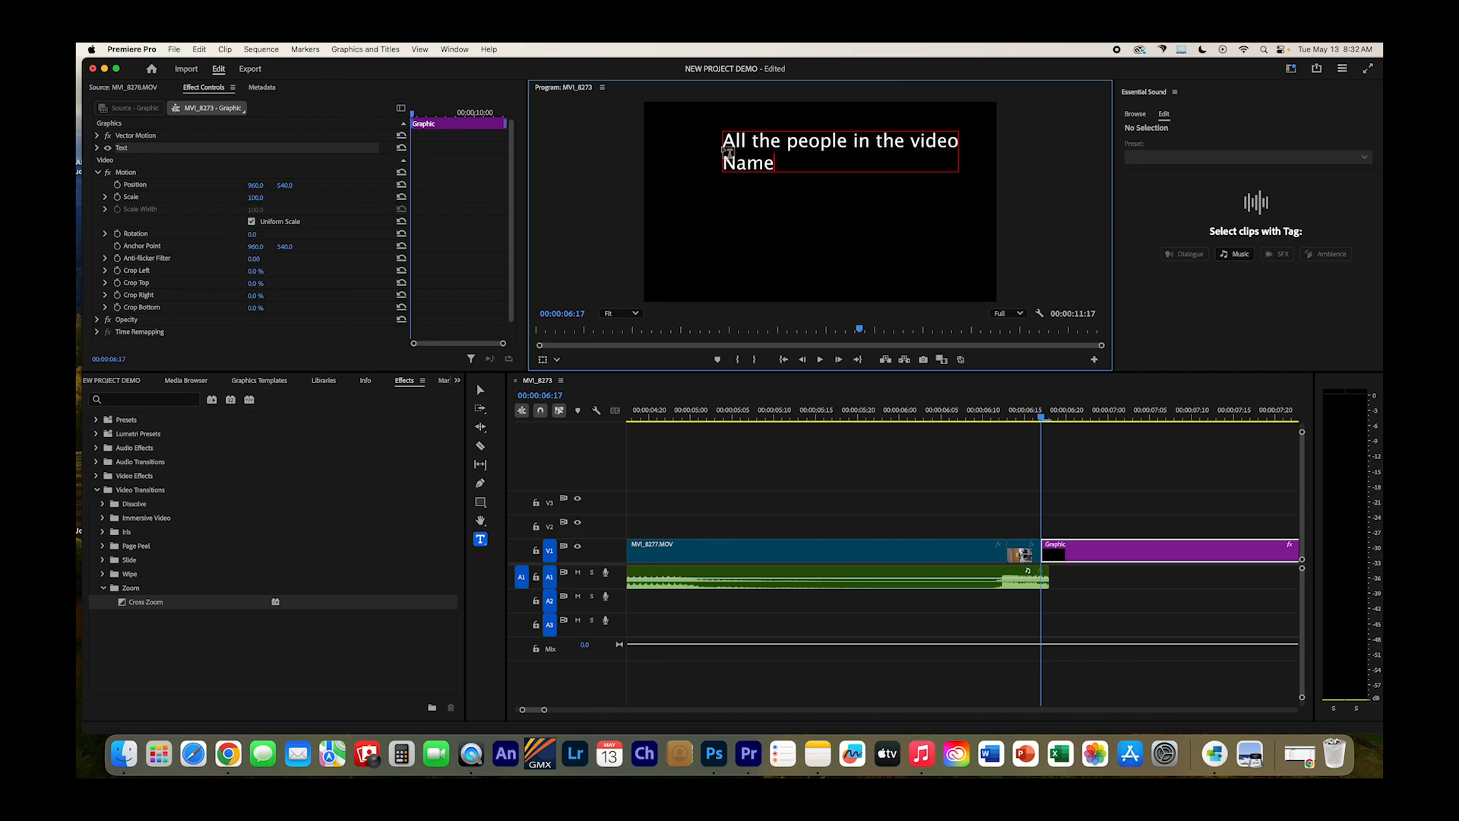
pyautogui.press('Return')
pyautogui.write('name')
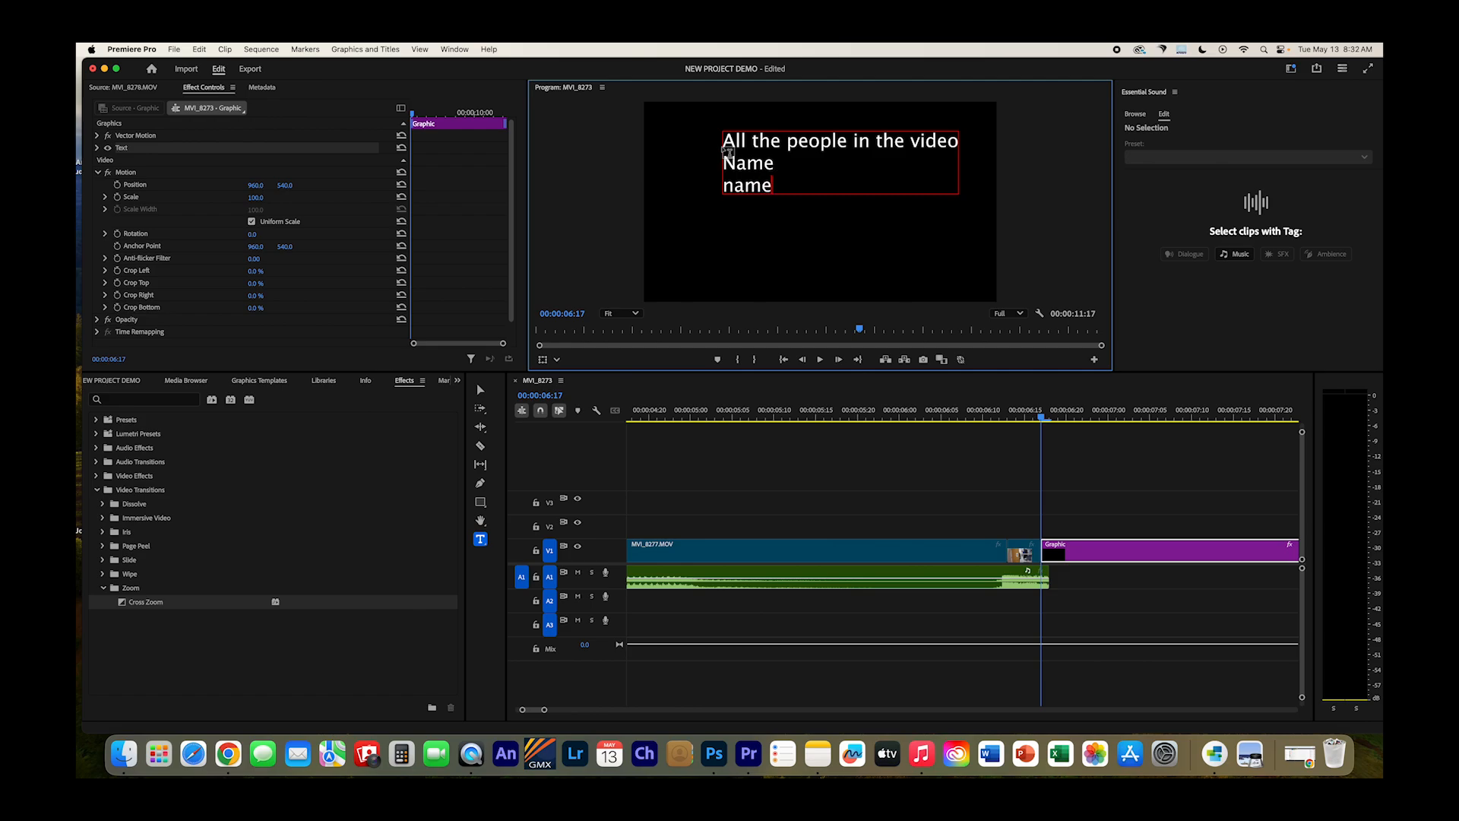
pyautogui.write('s nM')
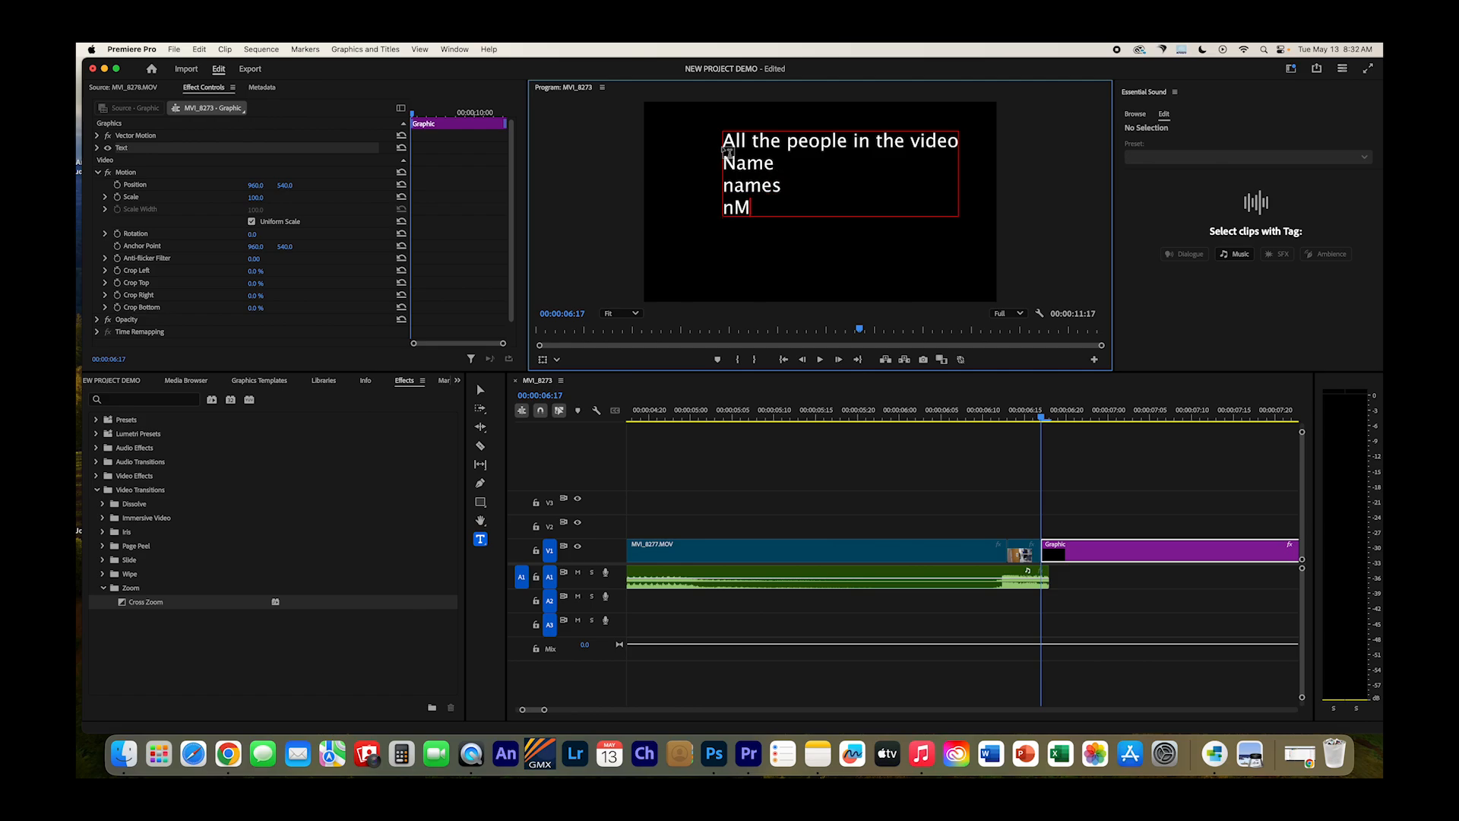
pyautogui.press('BackSpace')
pyautogui.write('ames')
# Step: Trim the end of the text graphic on V1 back to about 00:00:07:12
pyautogui.hscroll(3, 908, 489)
pyautogui.hscroll(15, 911, 488)
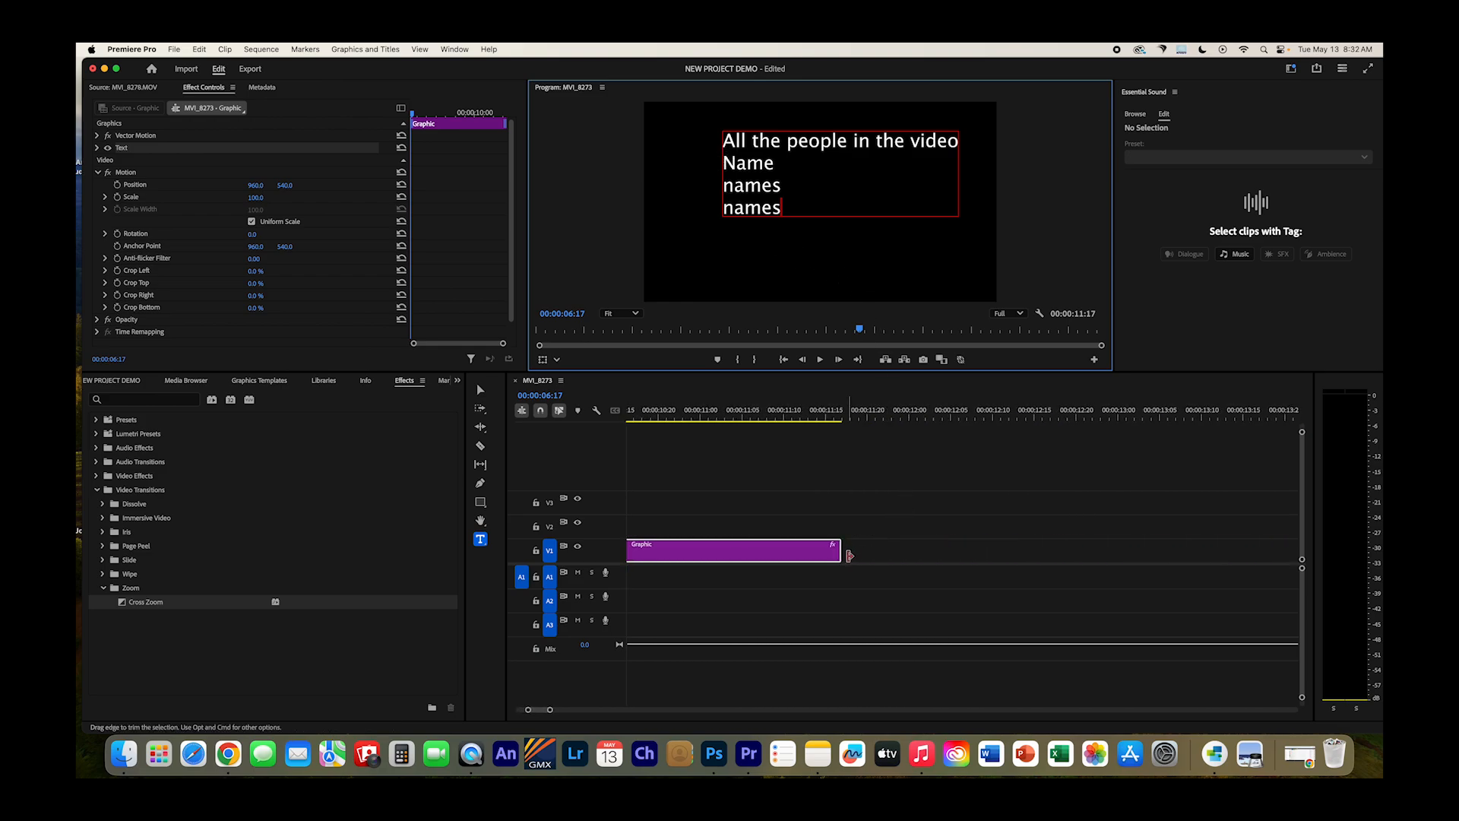
pyautogui.moveTo(840, 550); pyautogui.dragTo(732, 550)
pyautogui.hscroll(-10, 812, 562)
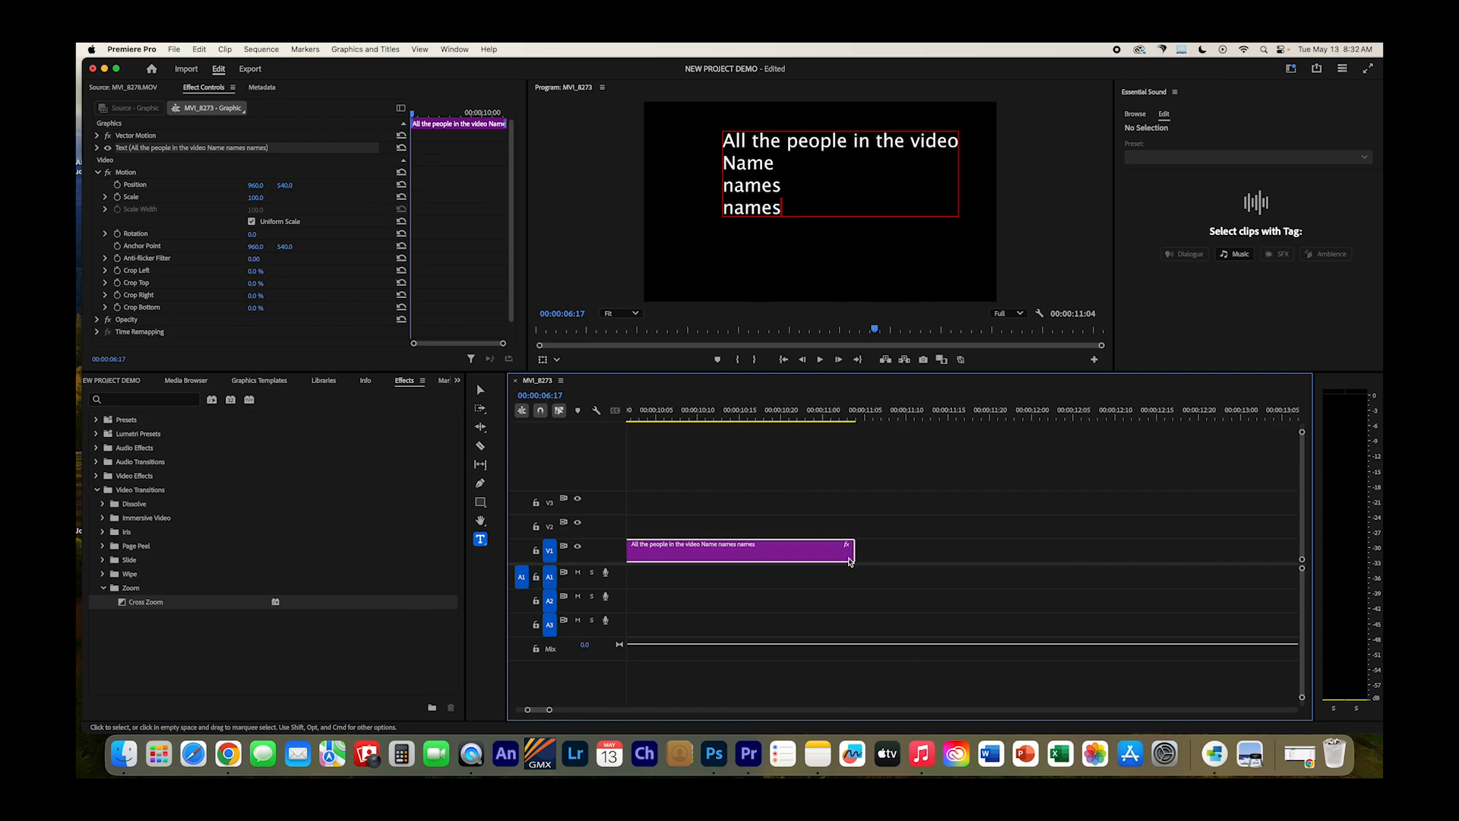
pyautogui.moveTo(1148, 547); pyautogui.dragTo(746, 550)
pyautogui.hscroll(-3, 912, 539)
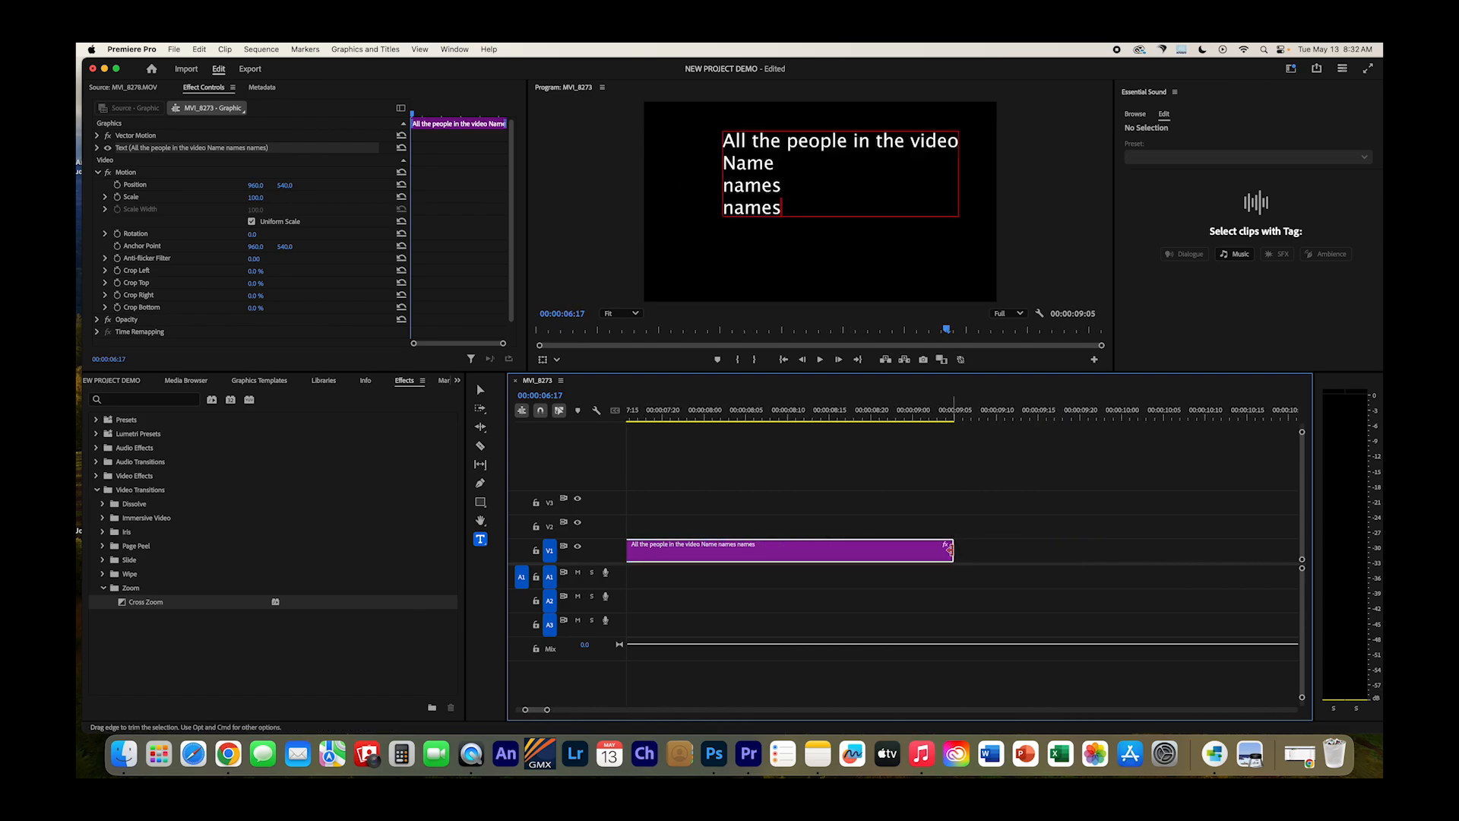
pyautogui.moveTo(953, 550); pyautogui.dragTo(819, 550)
pyautogui.hscroll(-3, 986, 535)
pyautogui.hscroll(-5, 985, 534)
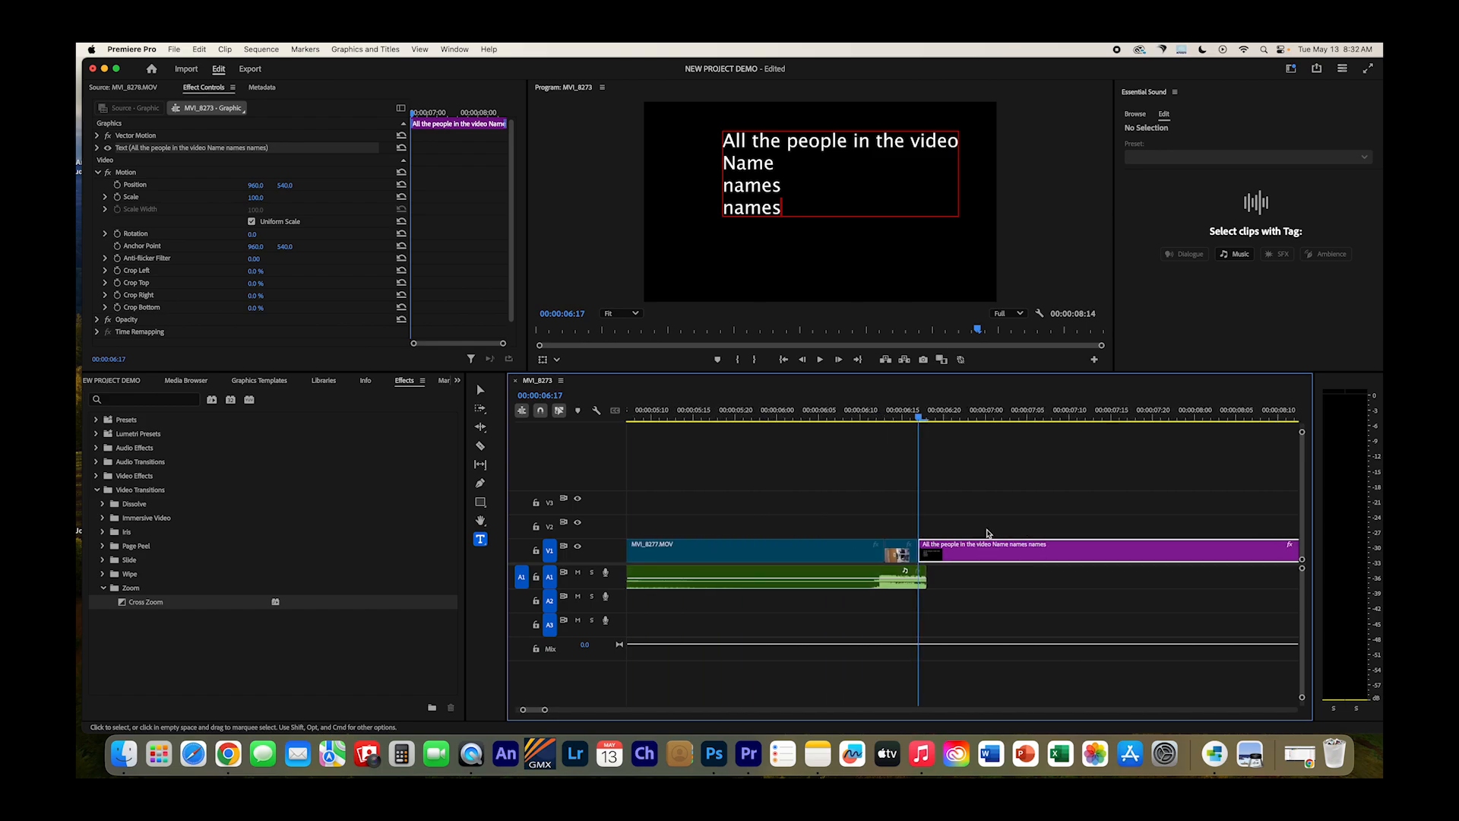
pyautogui.moveTo(1122, 547); pyautogui.dragTo(893, 548)
# Step: Add a blank line and the credit "Music Bensound" below the names in the end text, and deselect the graphic
pyautogui.click(798, 206)
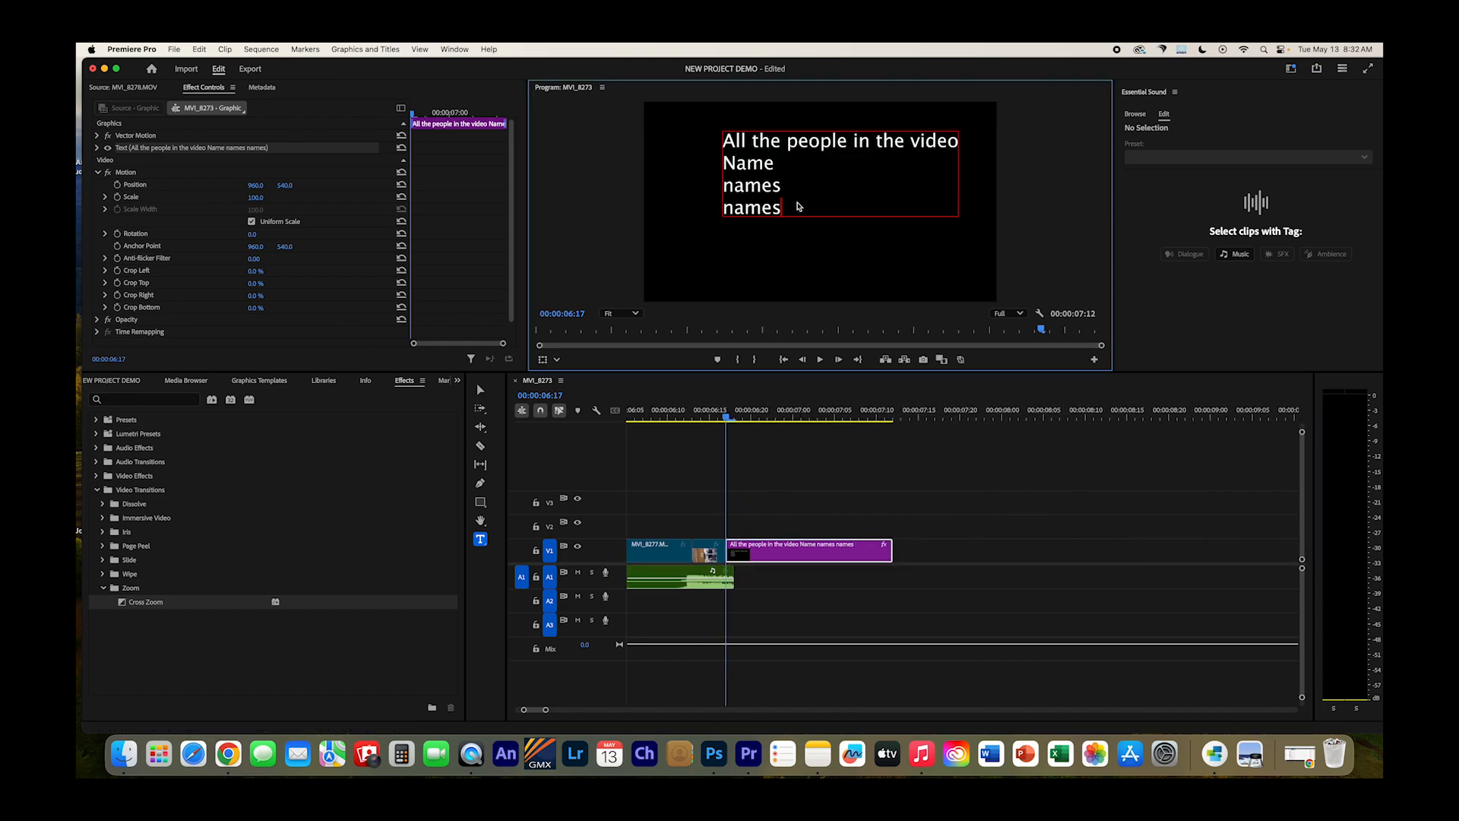
pyautogui.press('Return')
pyautogui.press('Return')
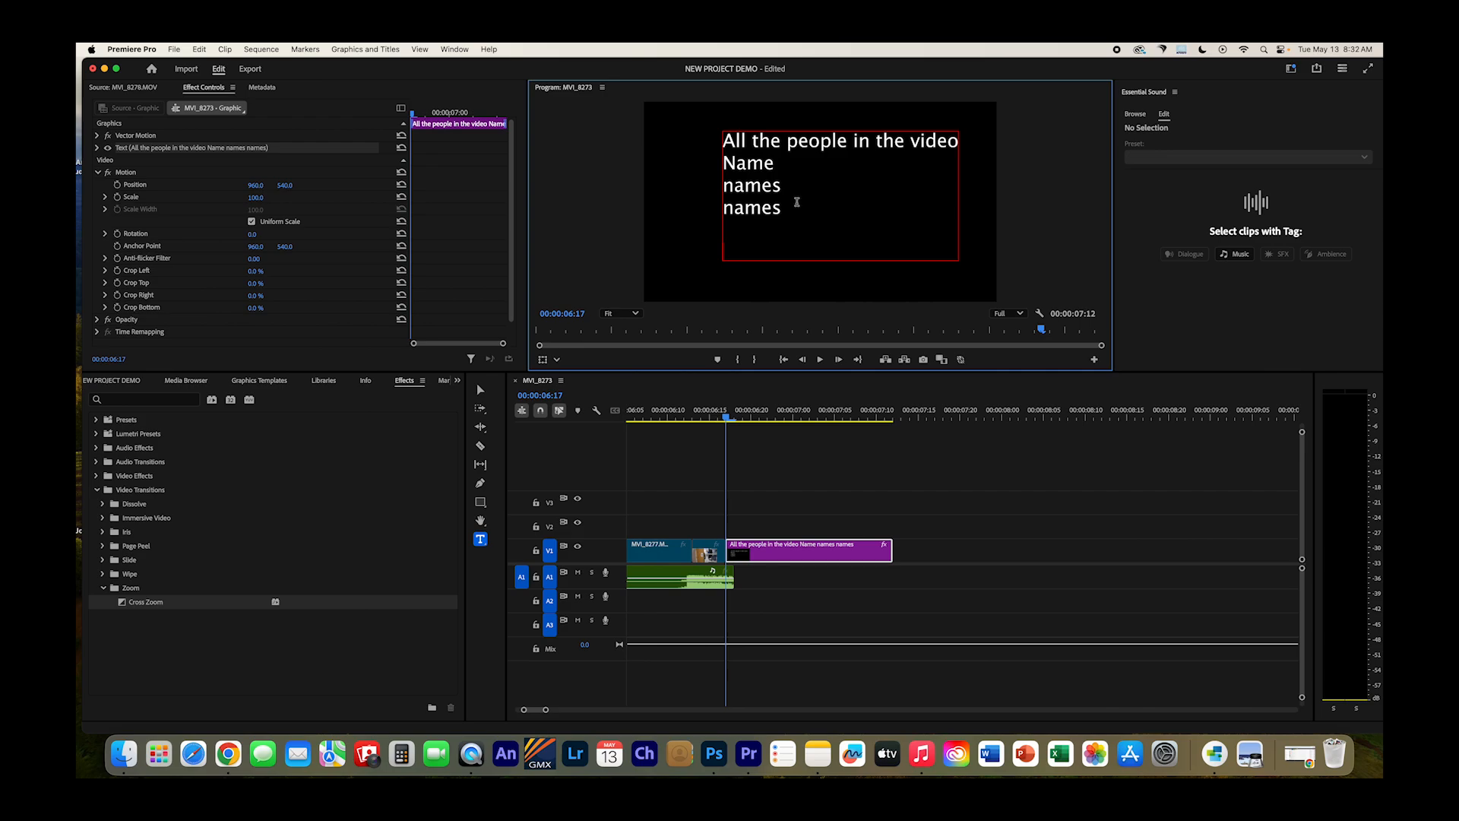
pyautogui.write('Music Bensound')
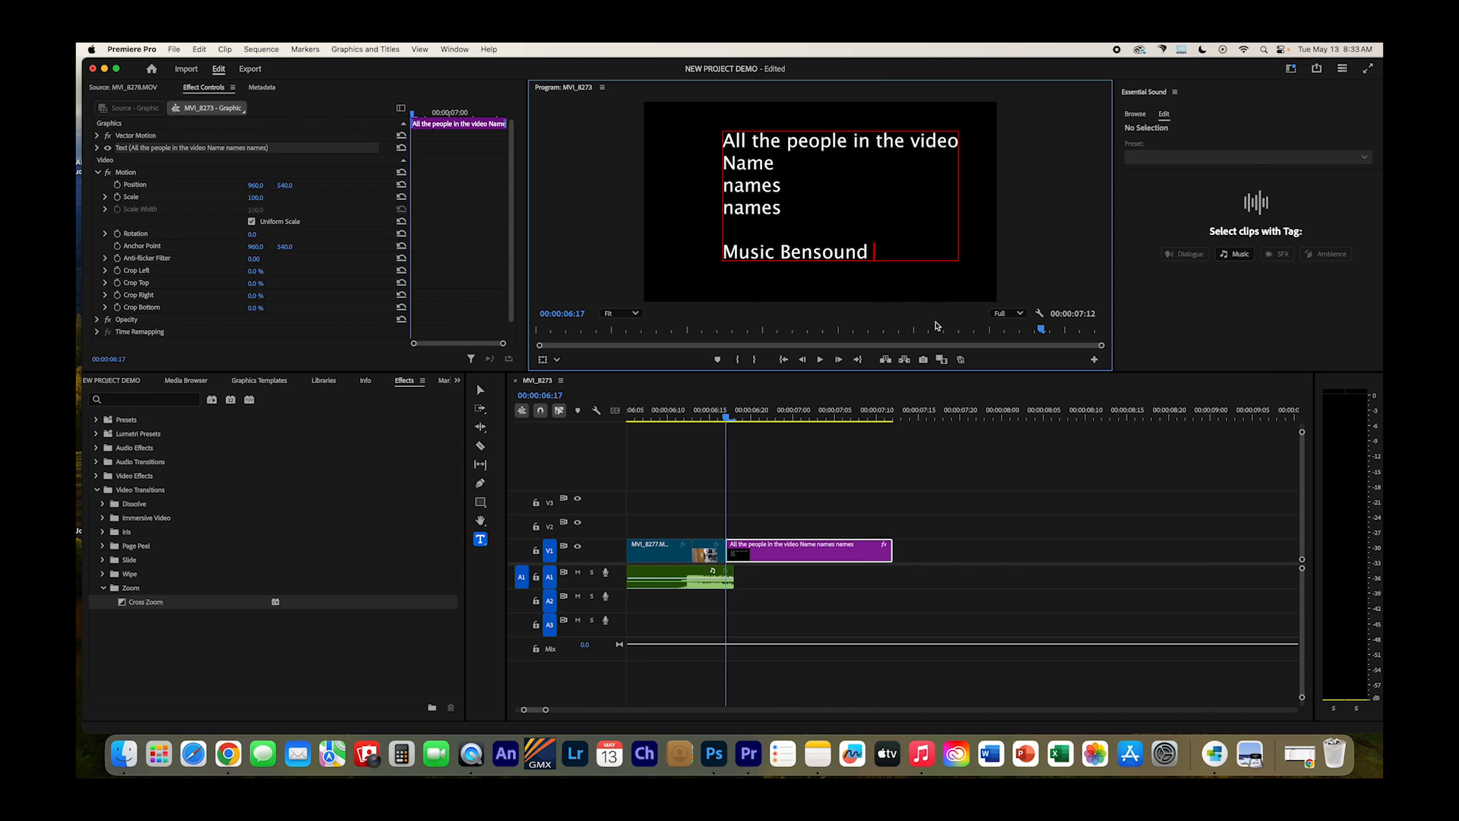
pyautogui.click(915, 445)
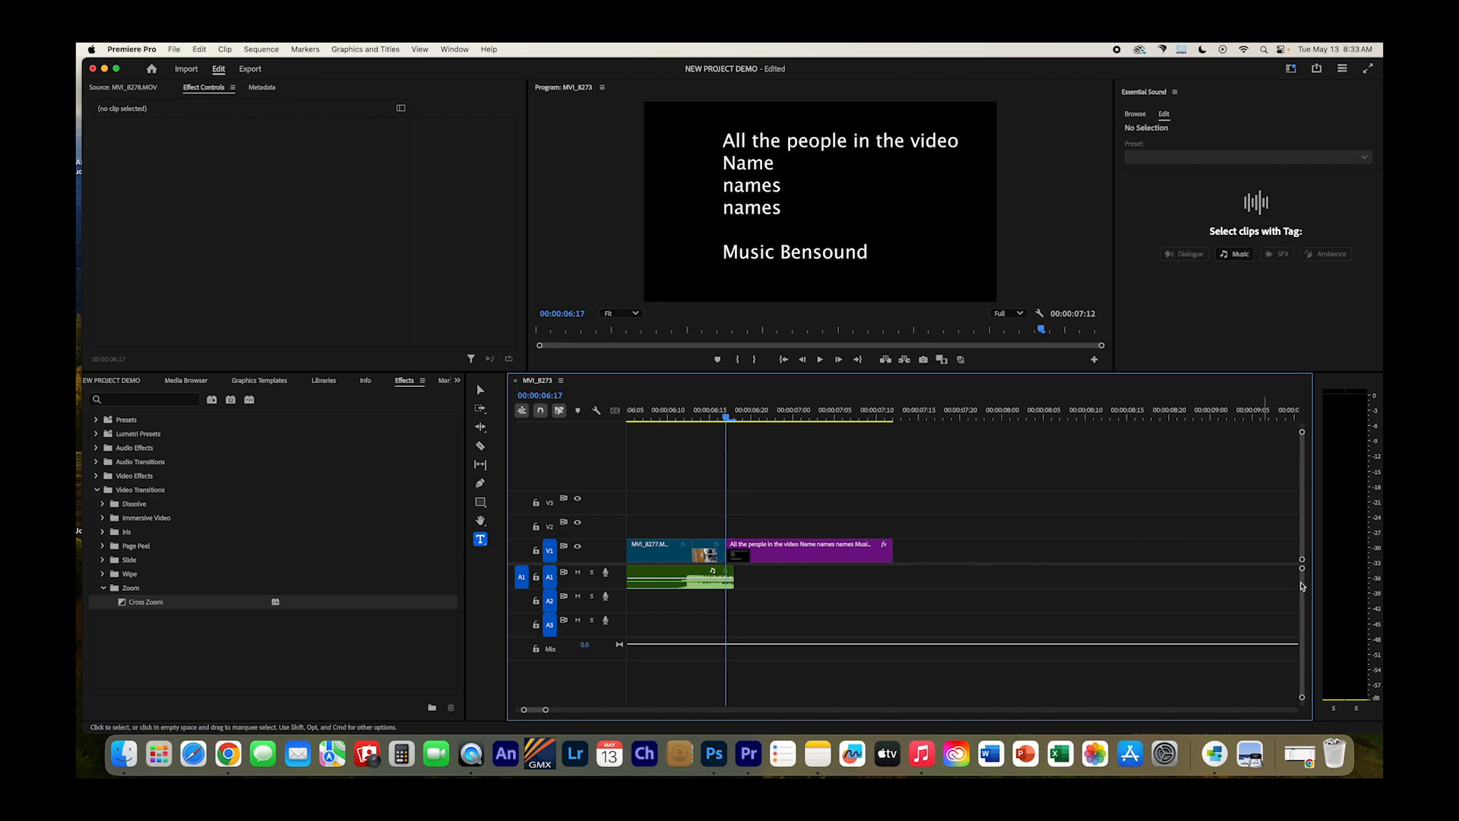
# Step: Start a media export of the sequence and name the output file "Door Open"
pyautogui.click(174, 49)
pyautogui.moveTo(188, 392)
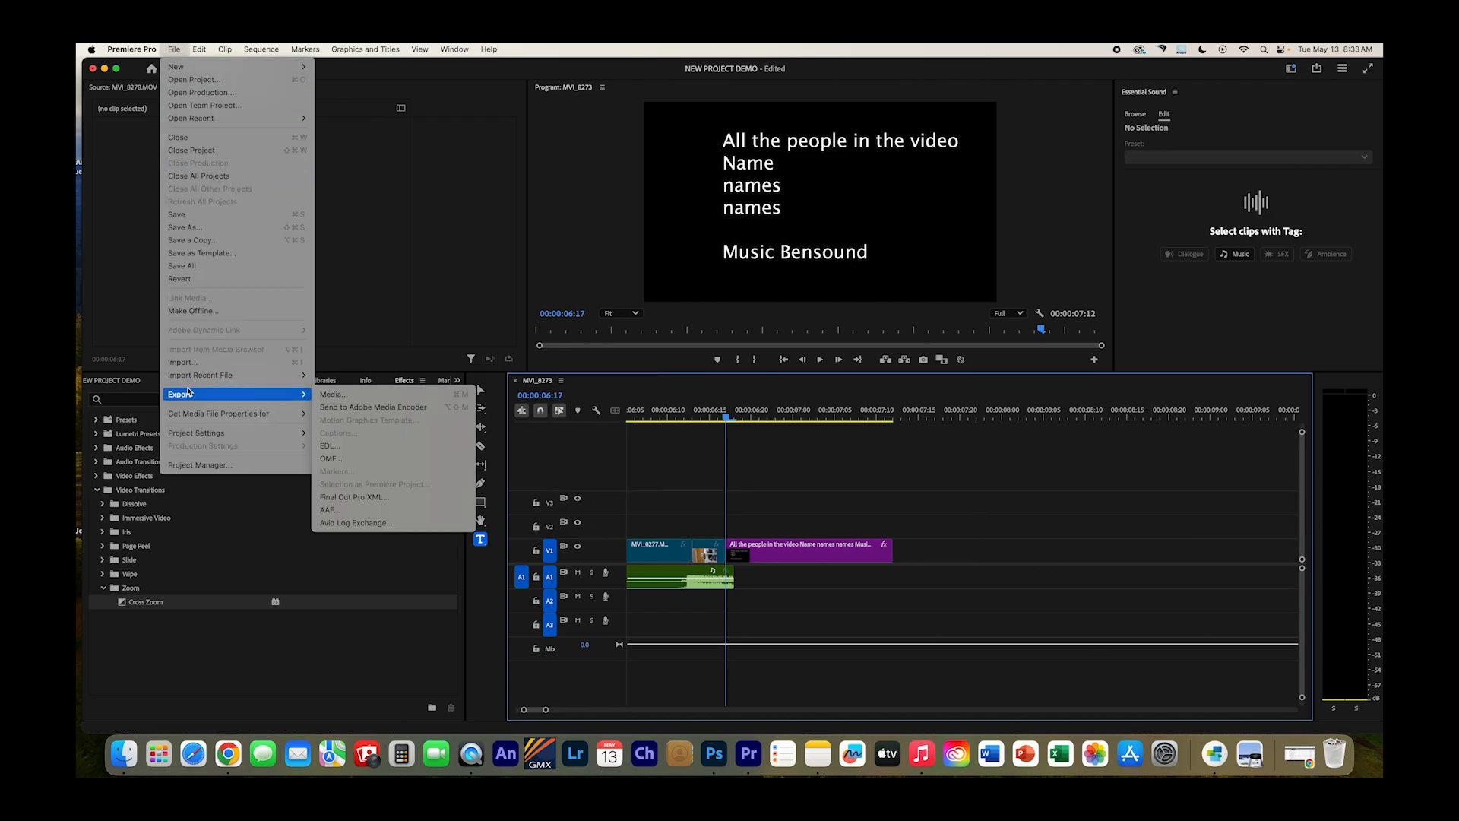
pyautogui.click(320, 397)
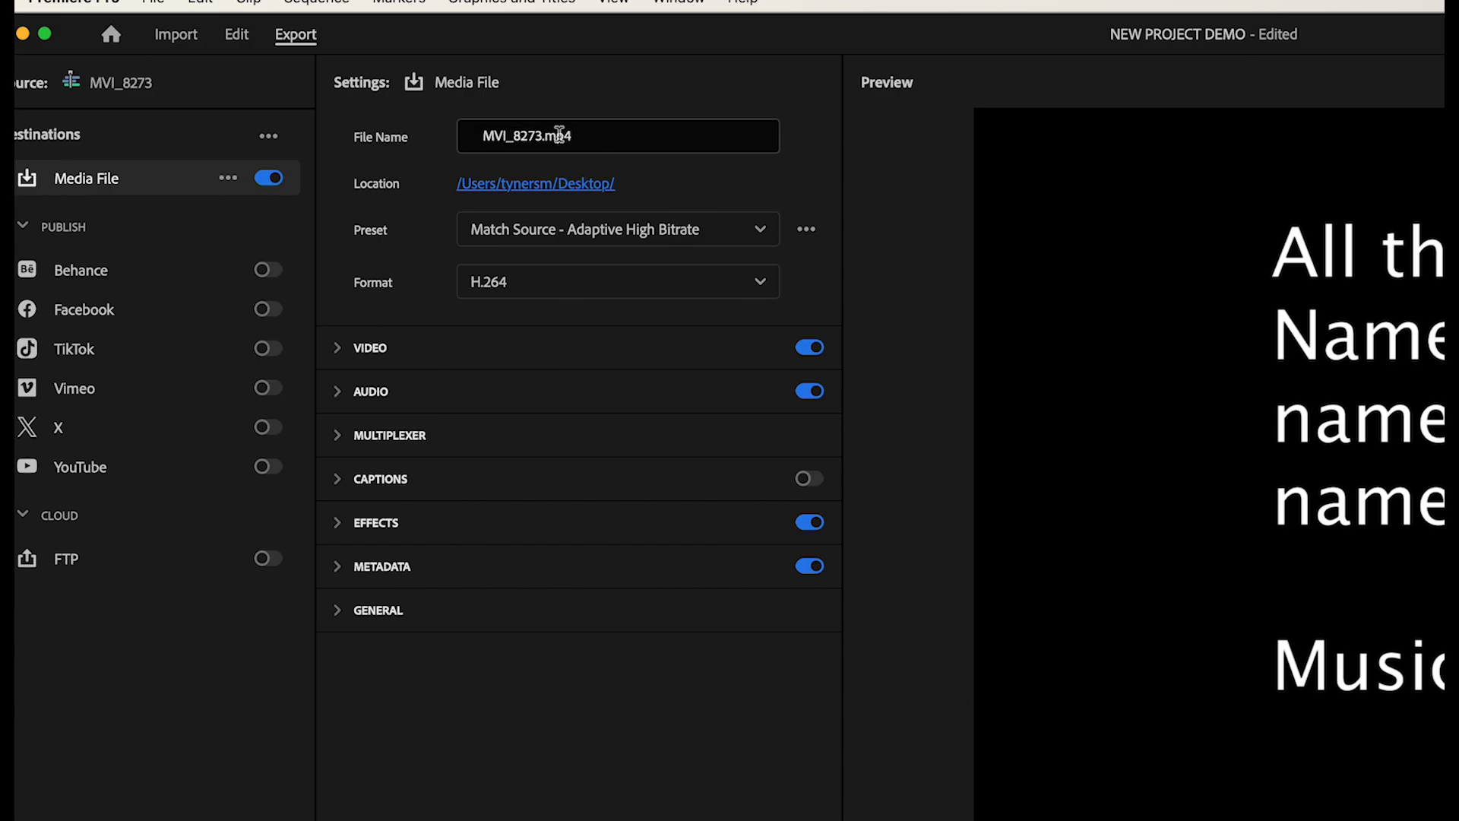
pyautogui.click(613, 137)
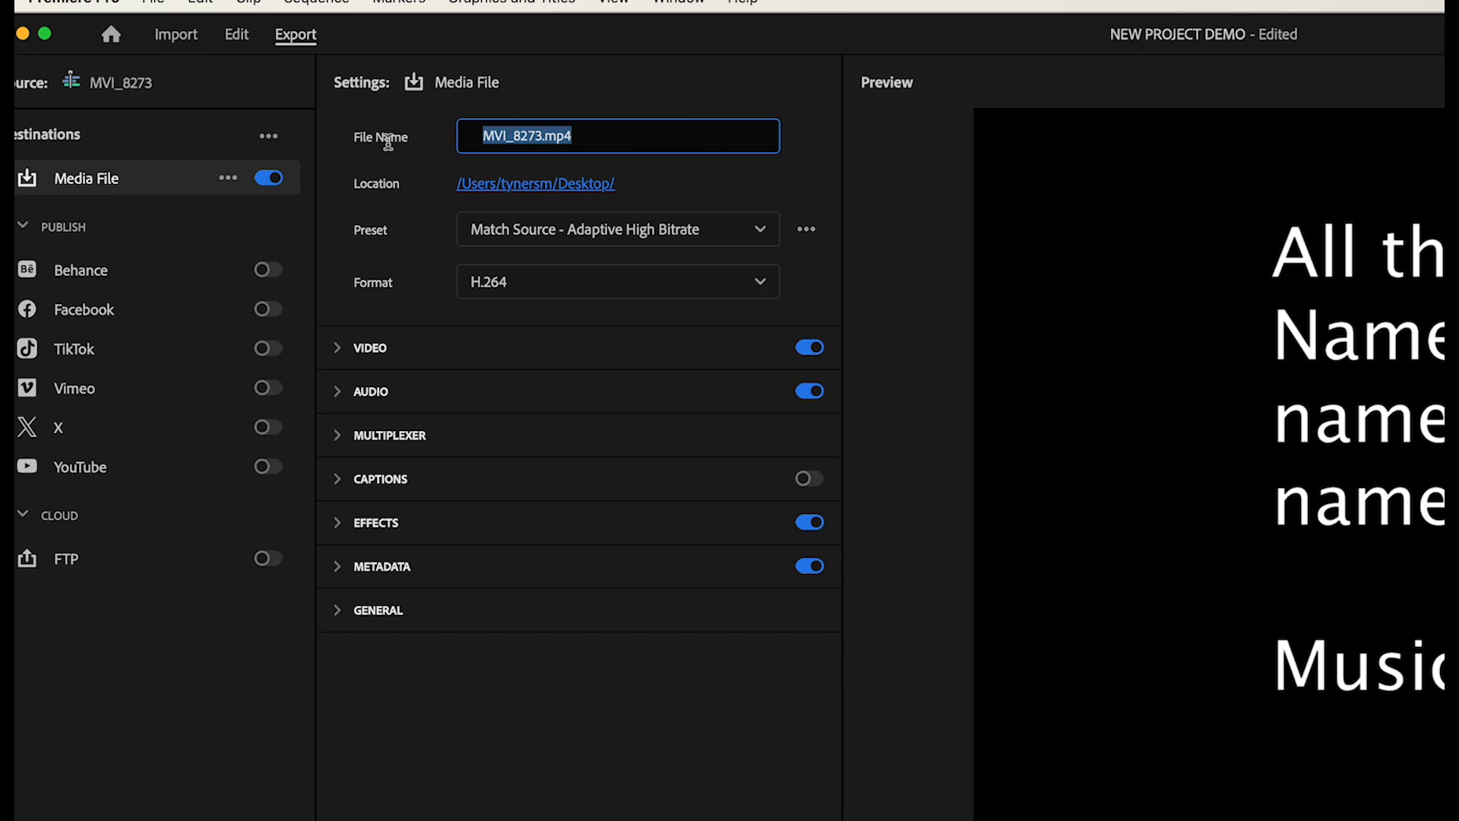
pyautogui.write('Door')
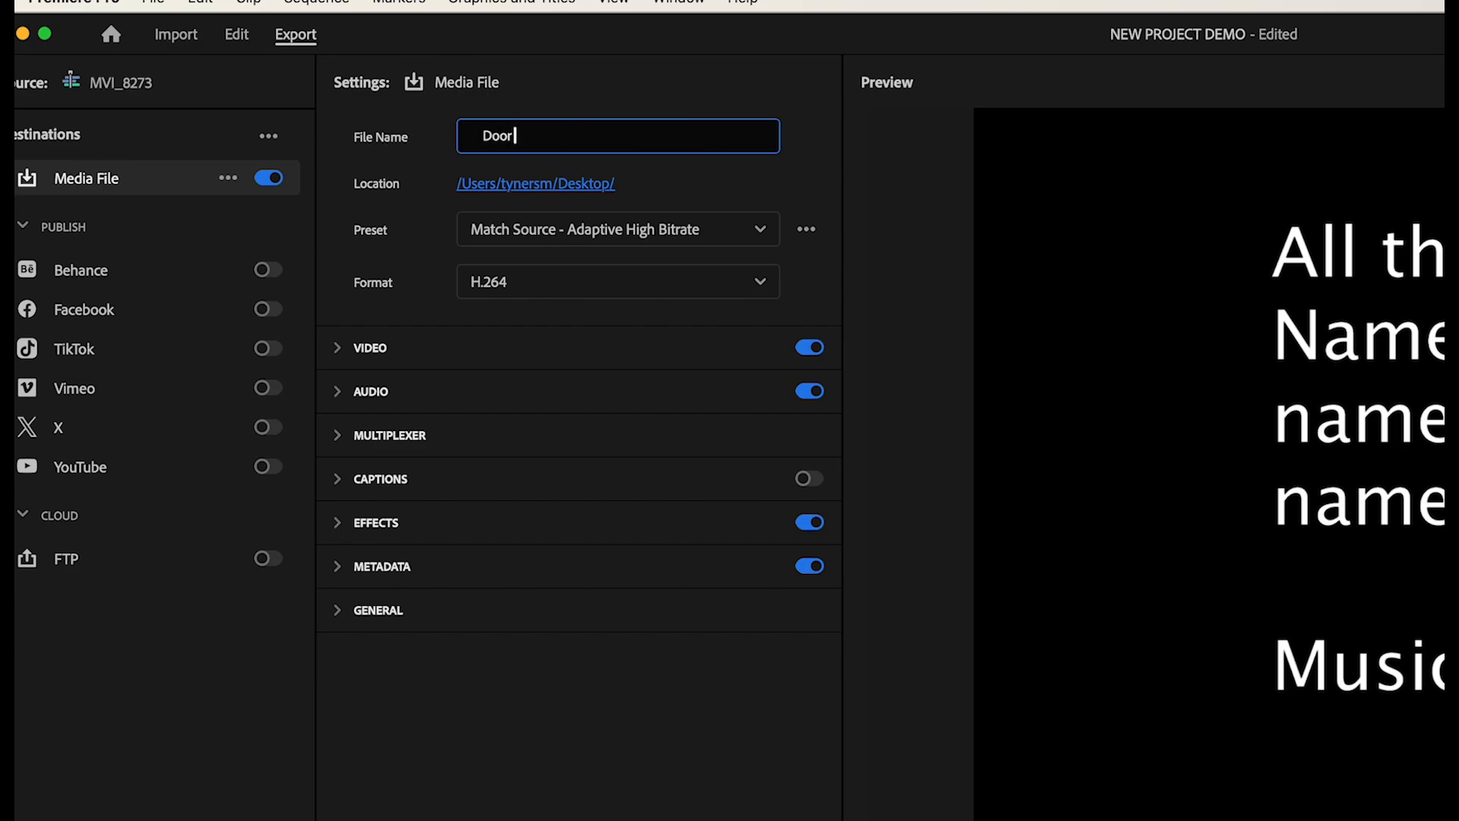
pyautogui.write(' Open')
# Step: Set the export location to the Desktop folder, keeping the Video Files (*.mp4) file format
pyautogui.click(503, 187)
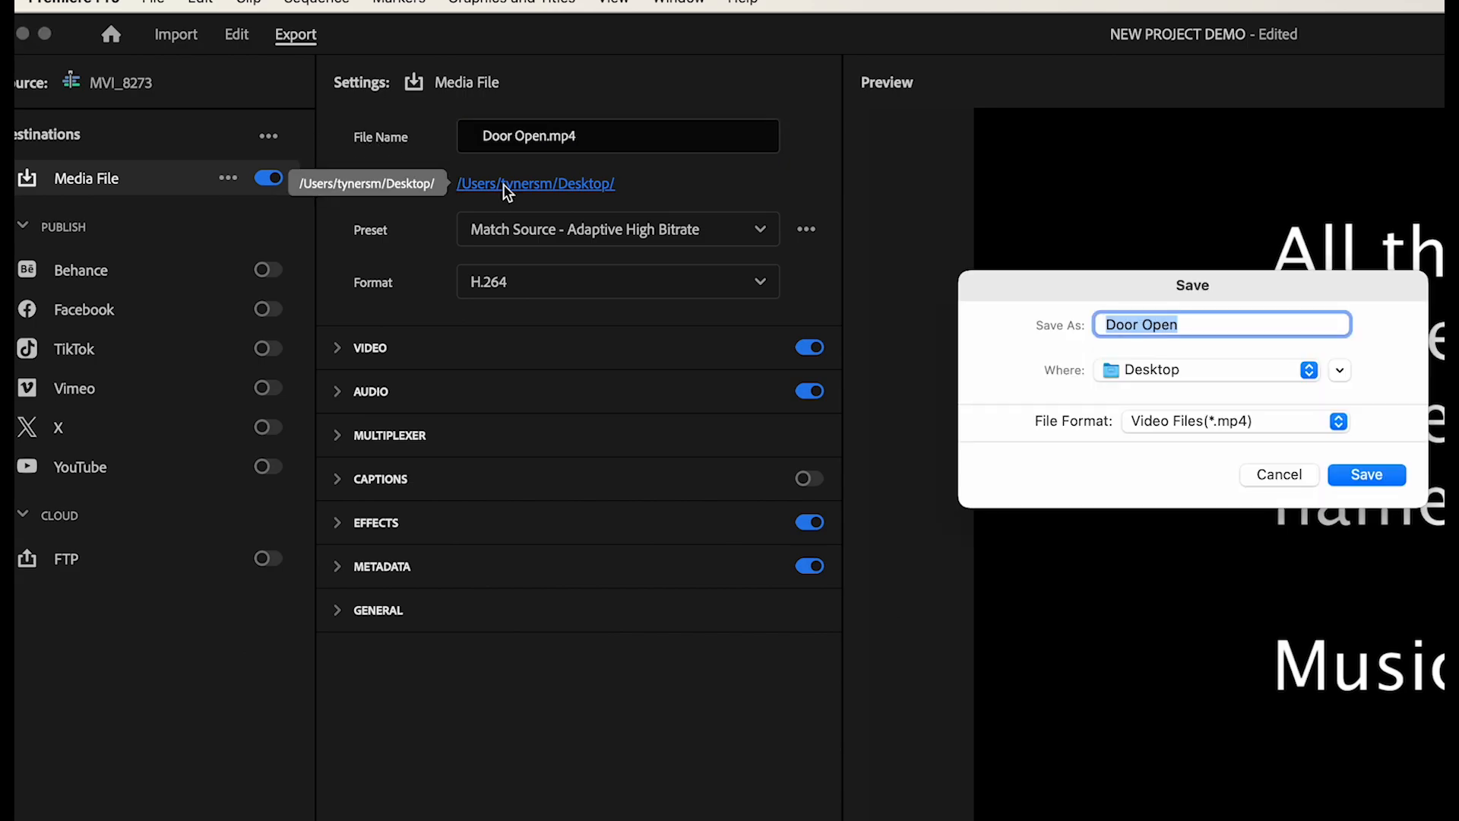
pyautogui.click(1185, 373)
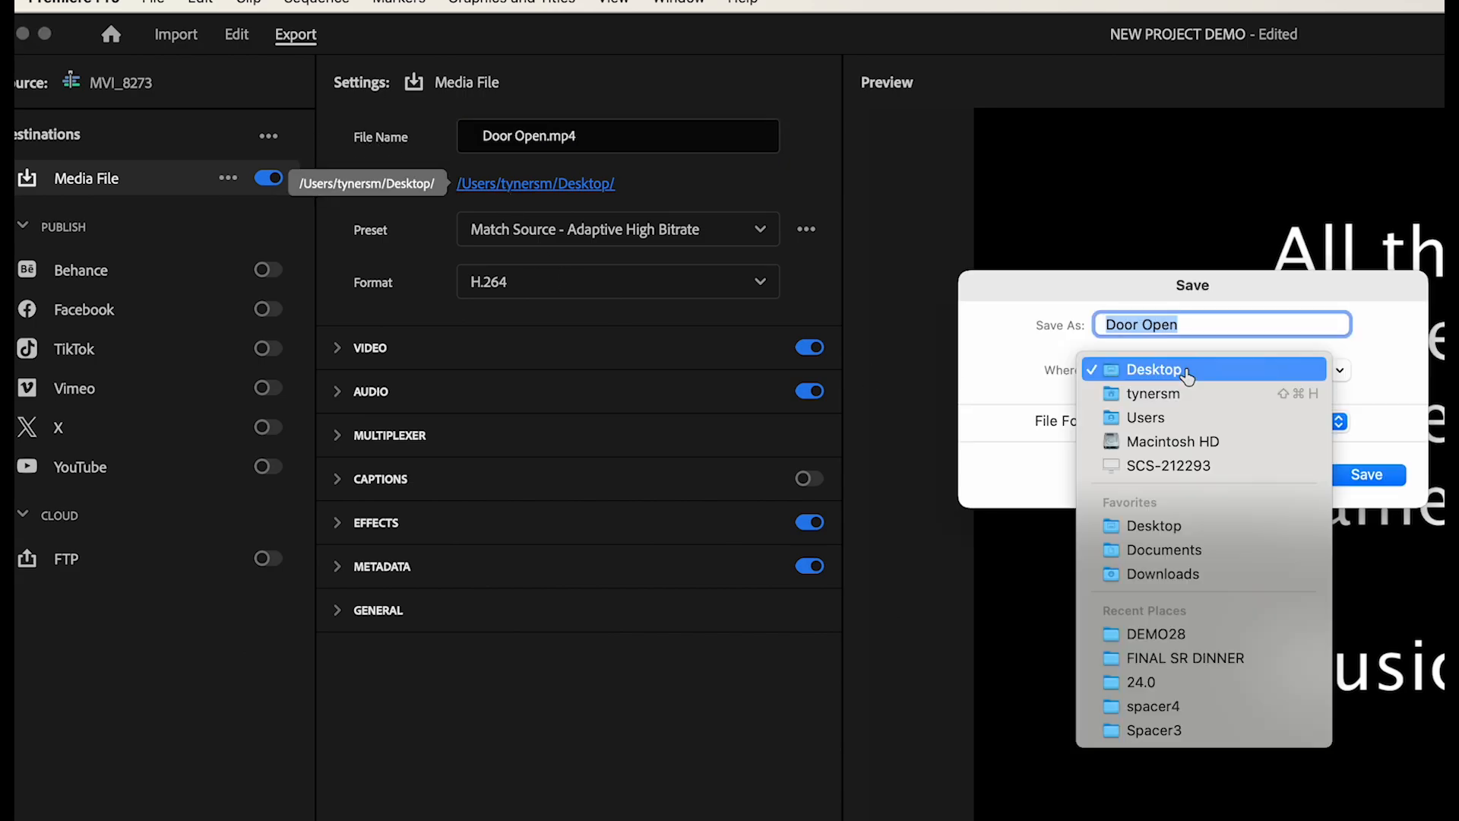
pyautogui.click(1206, 530)
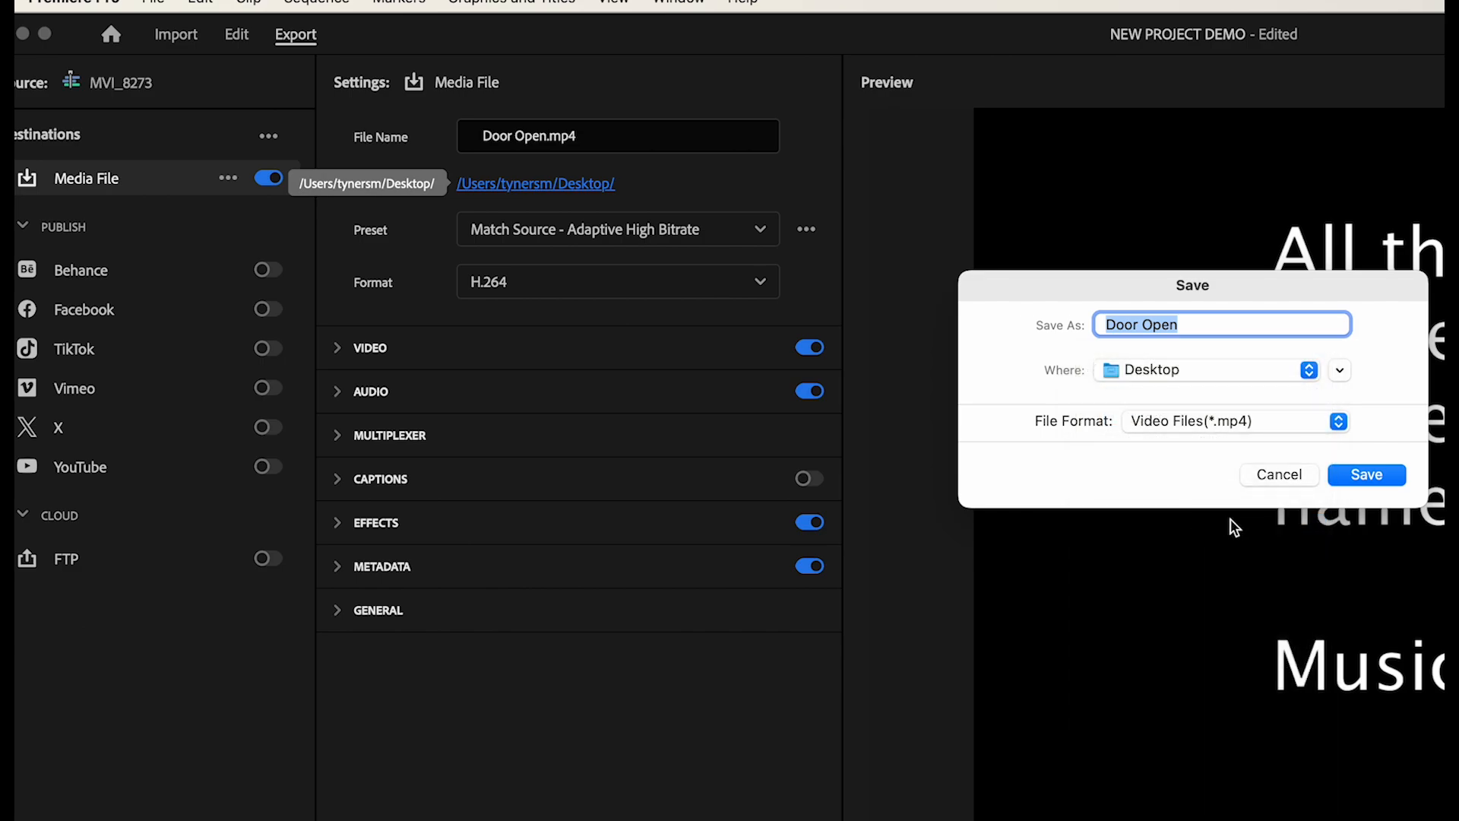
pyautogui.click(1367, 477)
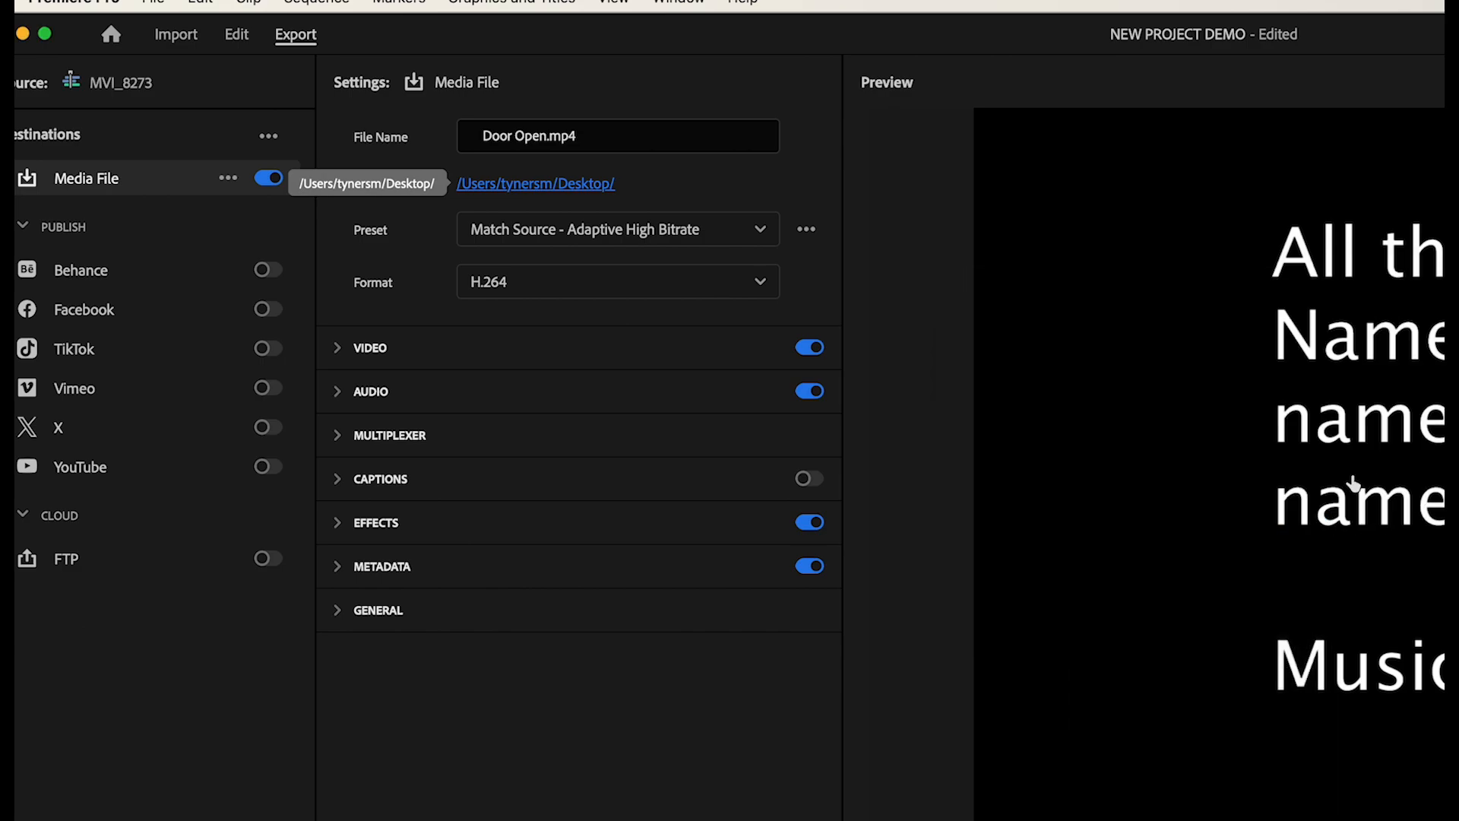
# Step: Choose the High Quality 1080p HD export preset and select H.264 as the format
pyautogui.click(759, 242)
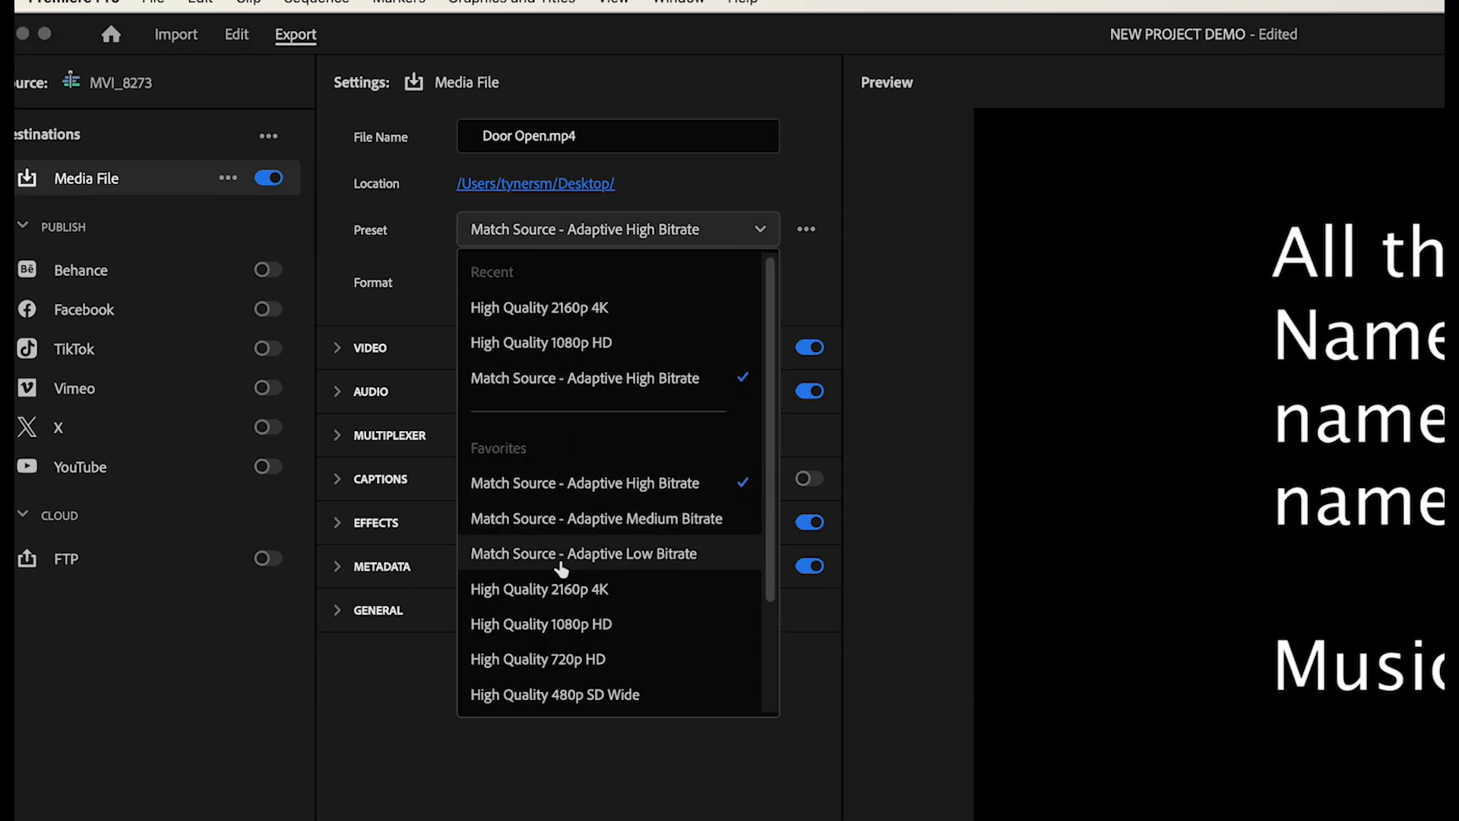
pyautogui.click(582, 629)
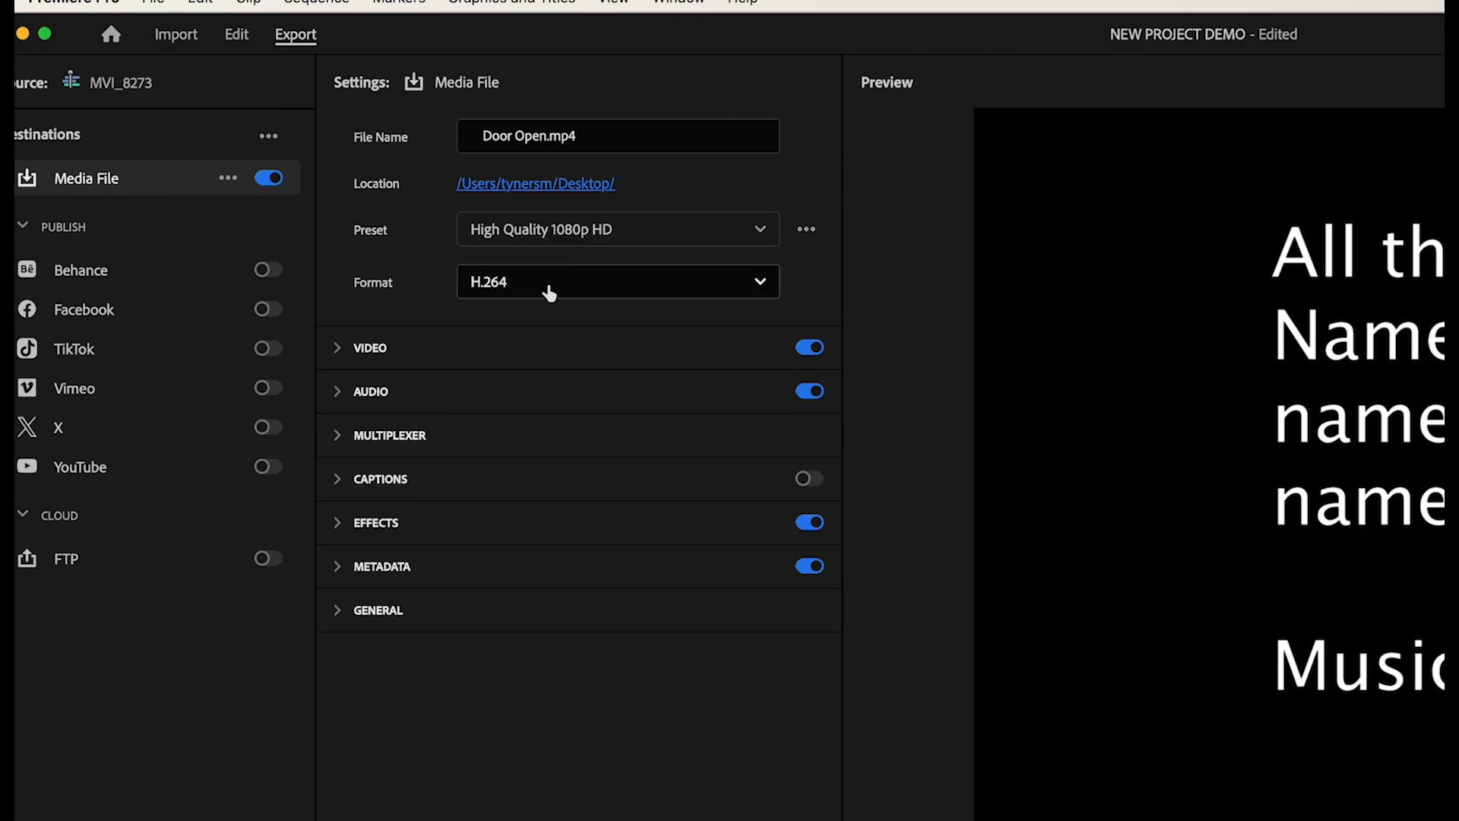
pyautogui.click(549, 293)
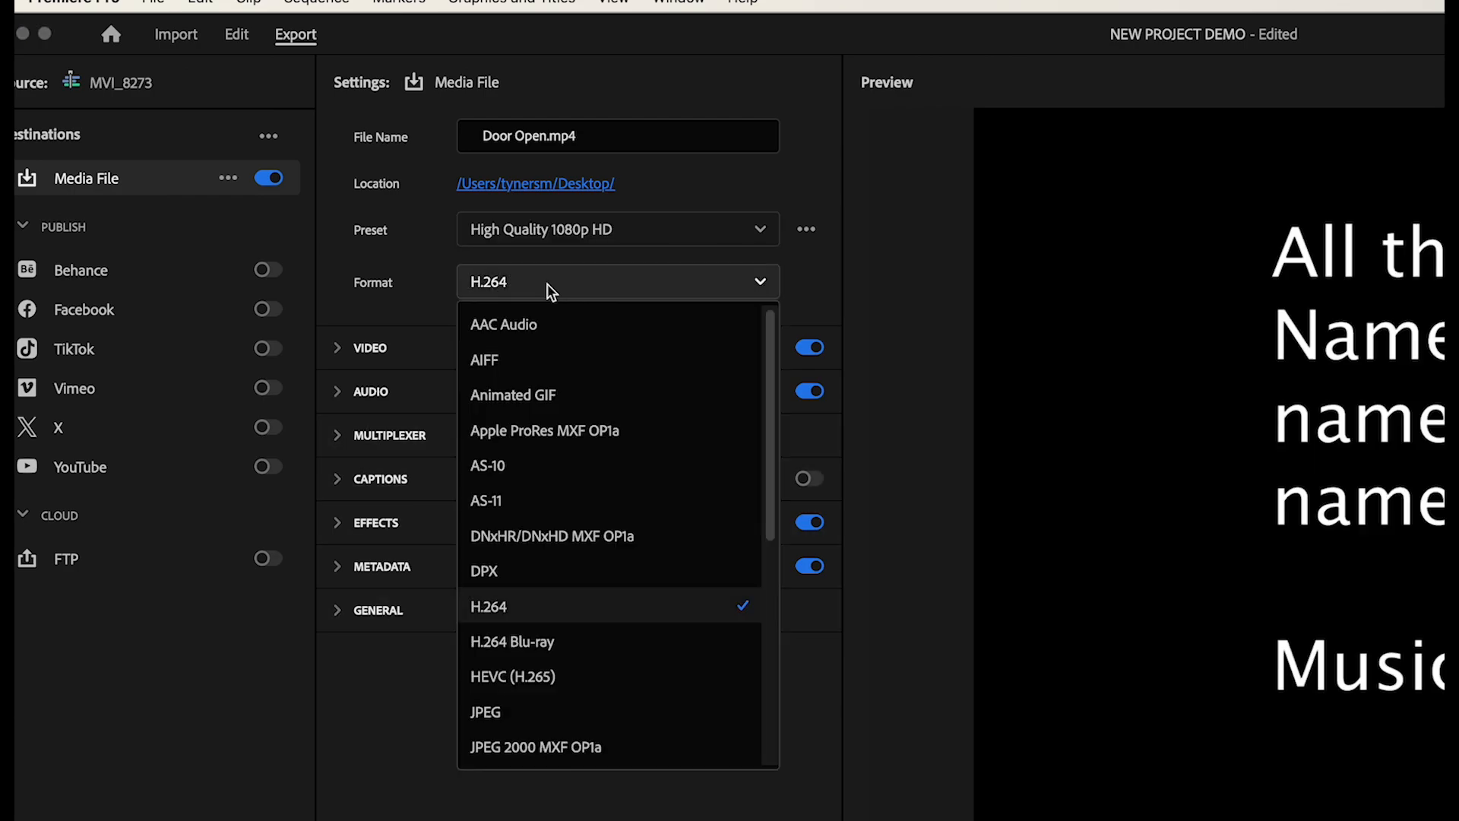
pyautogui.click(490, 618)
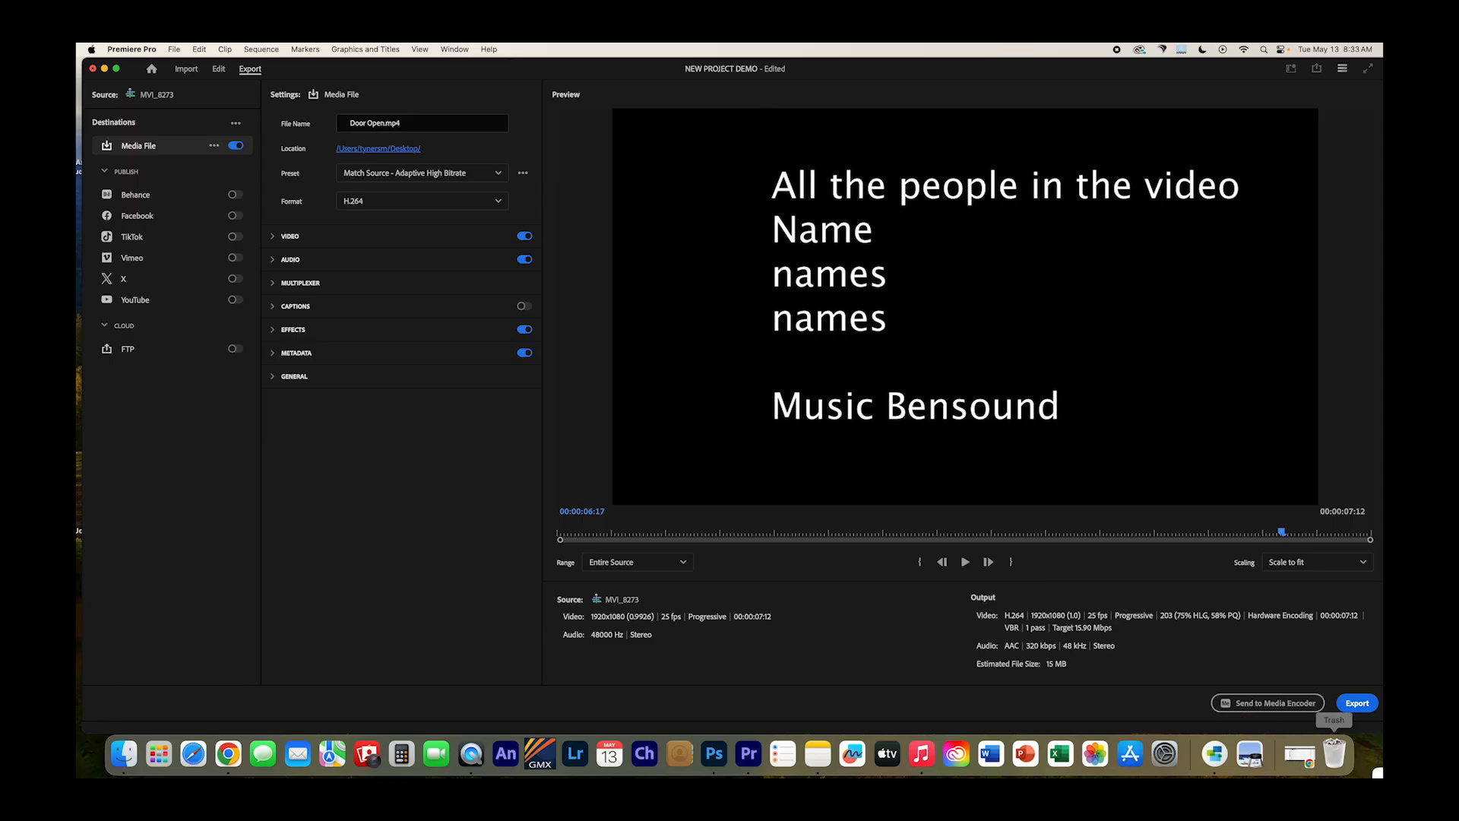
# Step: Export the video and open the resulting Door Open.mp4 from the desktop
pyautogui.click(1356, 704)
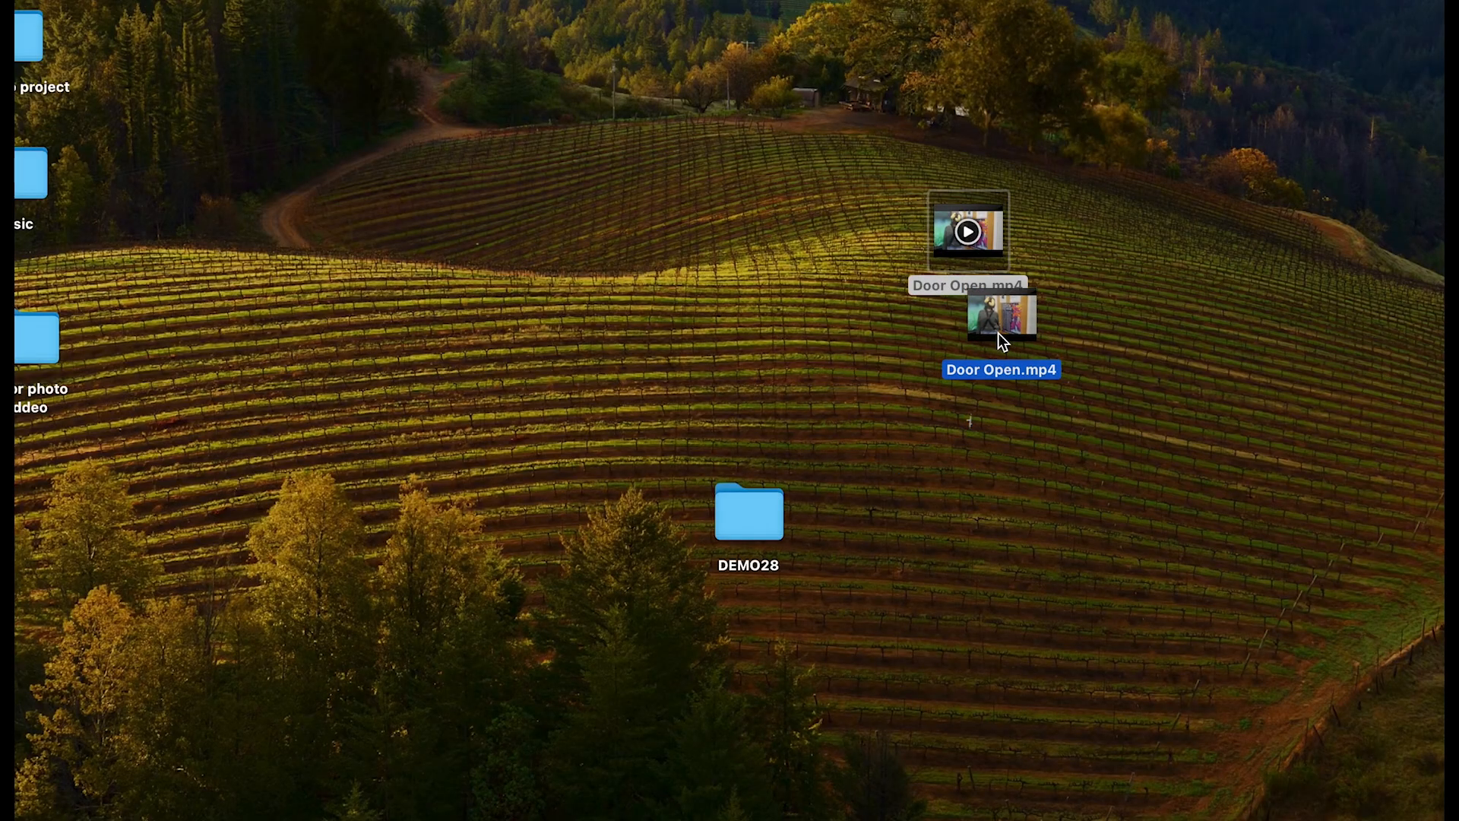
pyautogui.moveTo(997, 333); pyautogui.dragTo(960, 348)
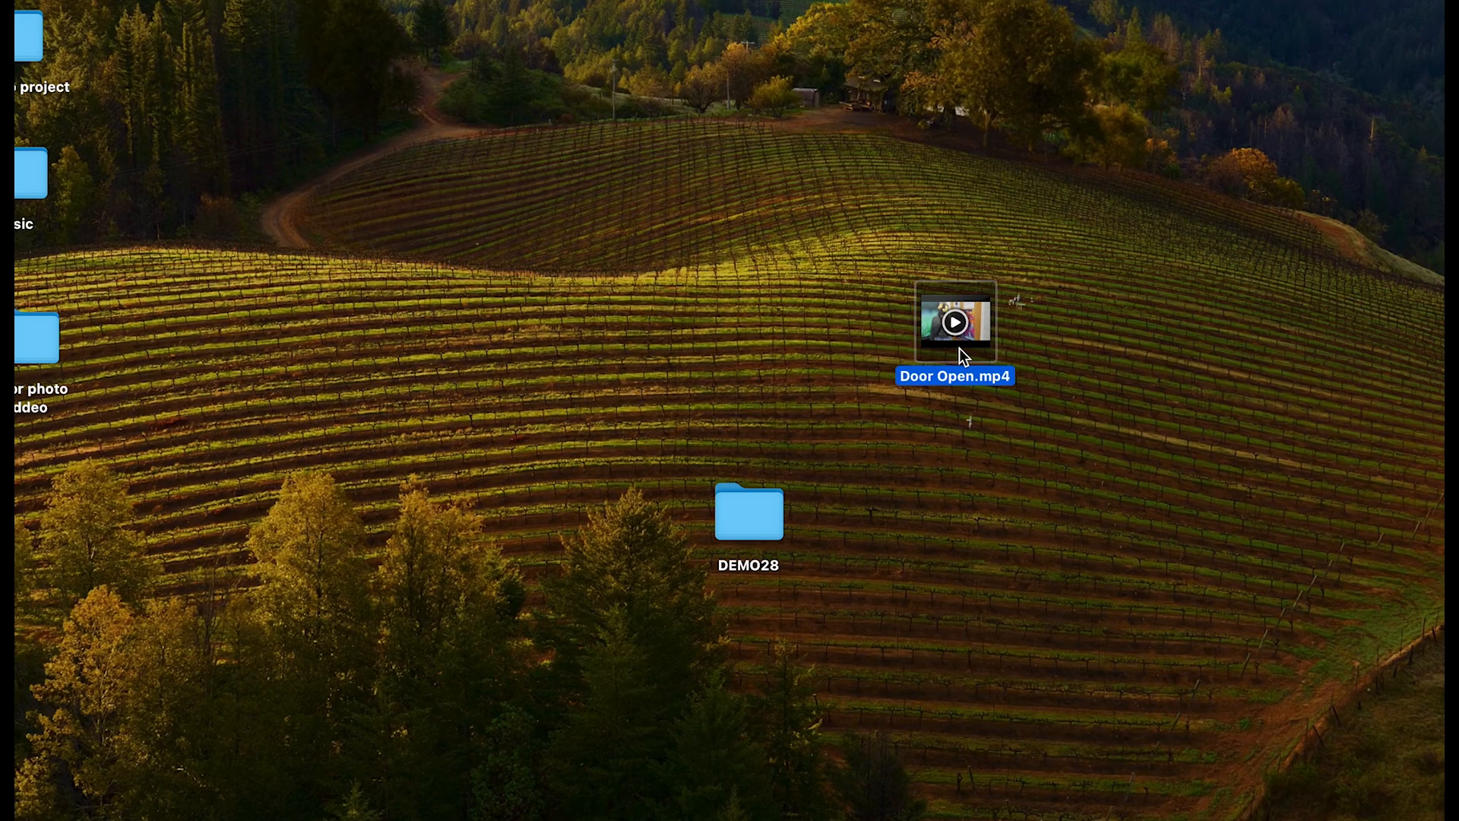
pyautogui.doubleClick(959, 349)
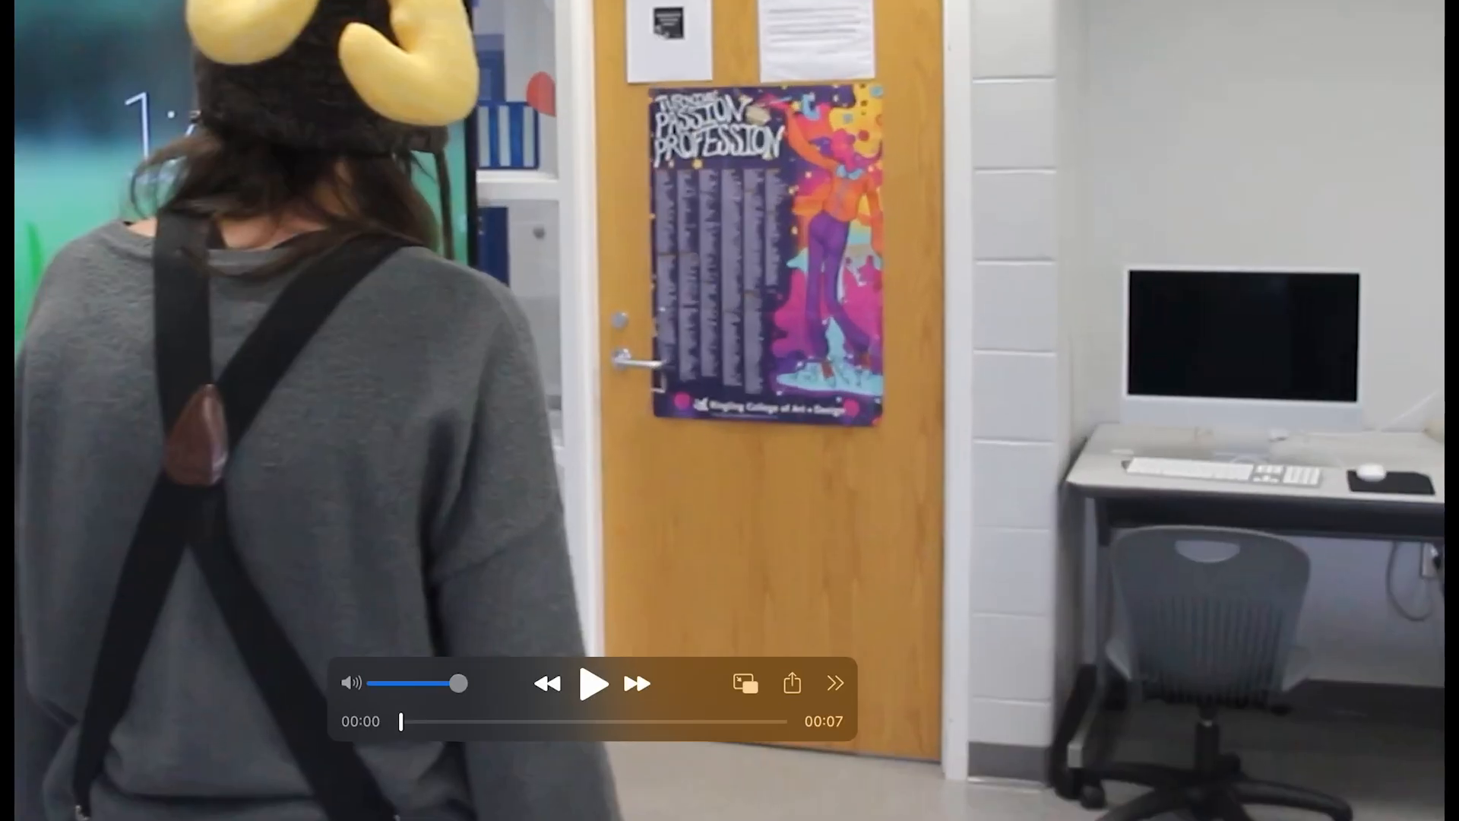